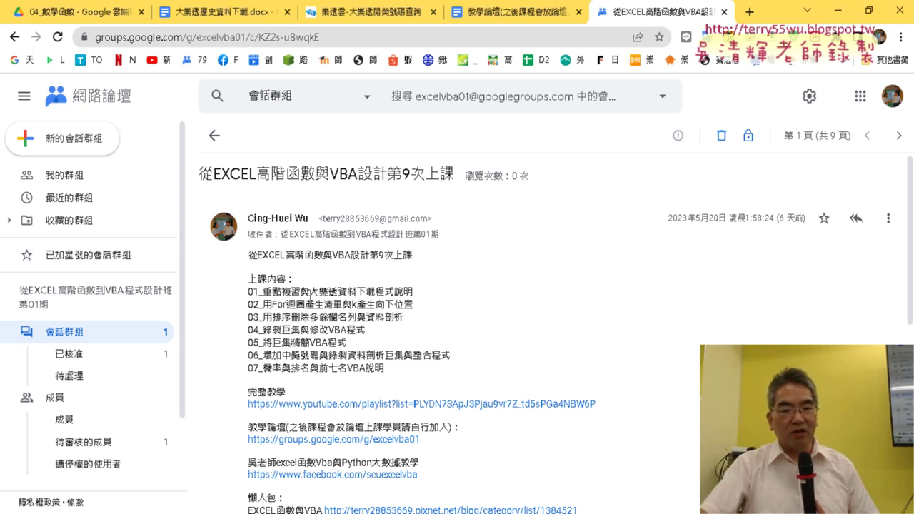
- Select the 大樂透資料下載程式說明 text in the post, then switch to the 大樂透歷史資料下載.docx tab
left_click_drag(310, 292, 394, 293)
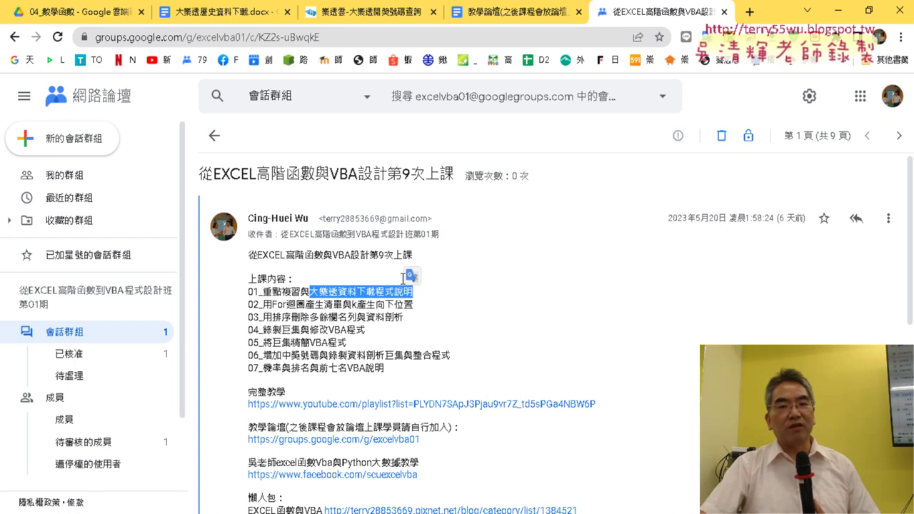
left_click(182, 17)
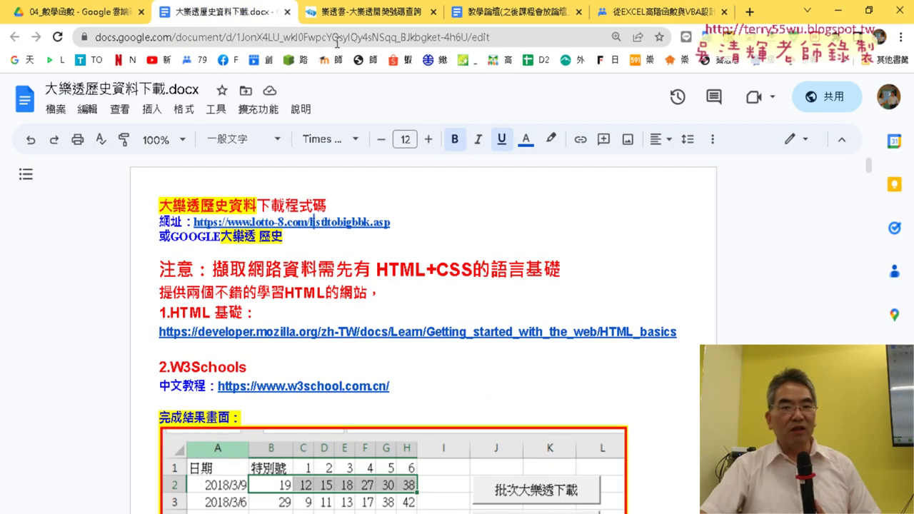
- Glance at the lottery results site, then scroll the download document down to its VBA code
left_click(349, 17)
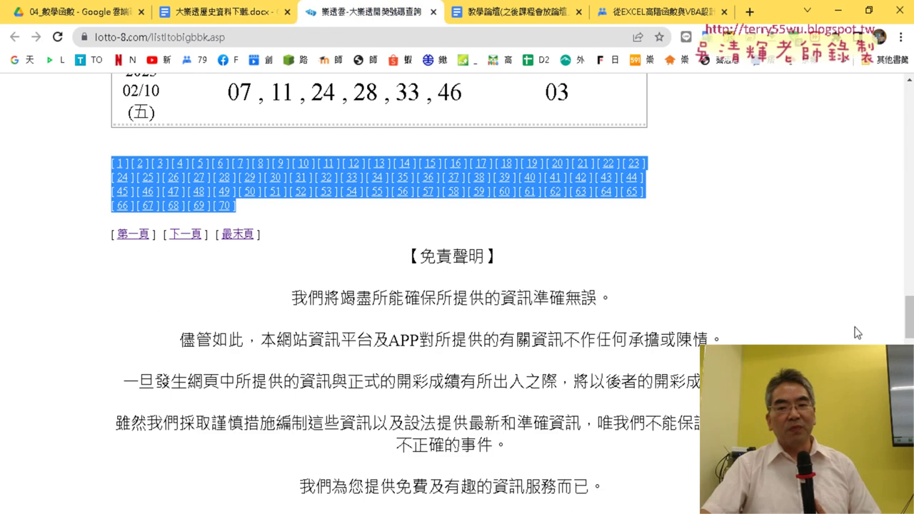
left_click_drag(909, 318, 909, 107)
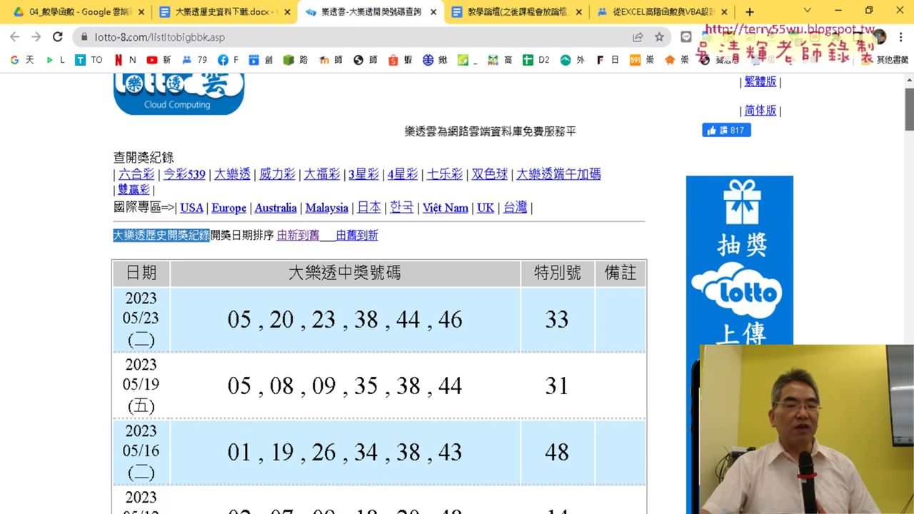
scroll(271, 100, "down", 3)
scroll(231, 161, "up", 1)
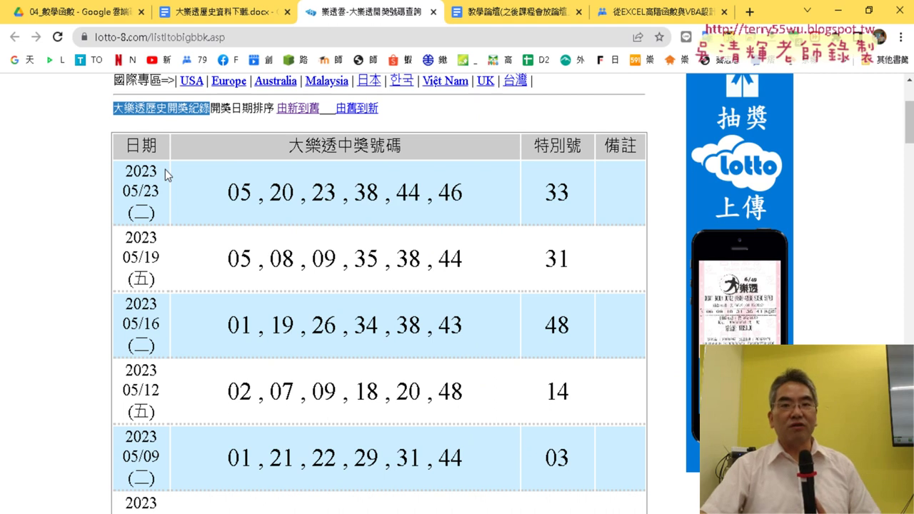
left_click(214, 12)
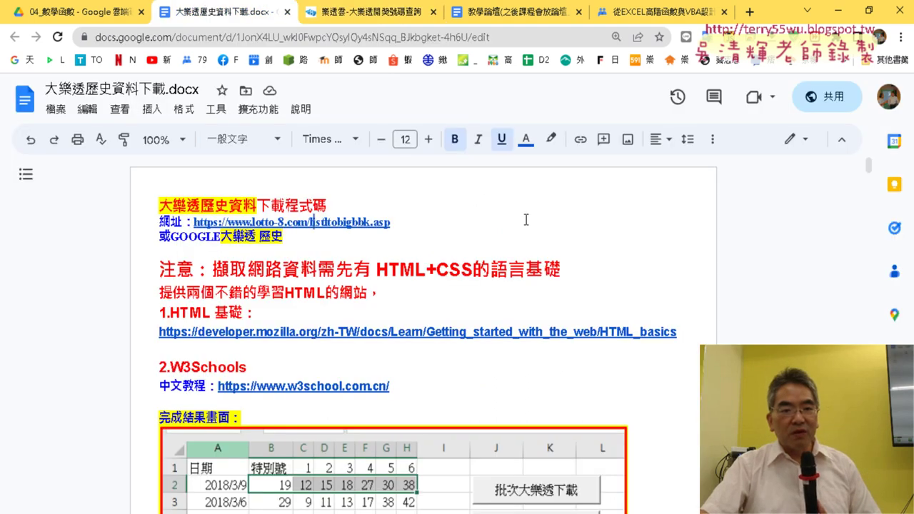
scroll(590, 235, "down", 5)
scroll(593, 234, "down", 5)
scroll(594, 234, "down", 5)
scroll(594, 234, "down", 5)
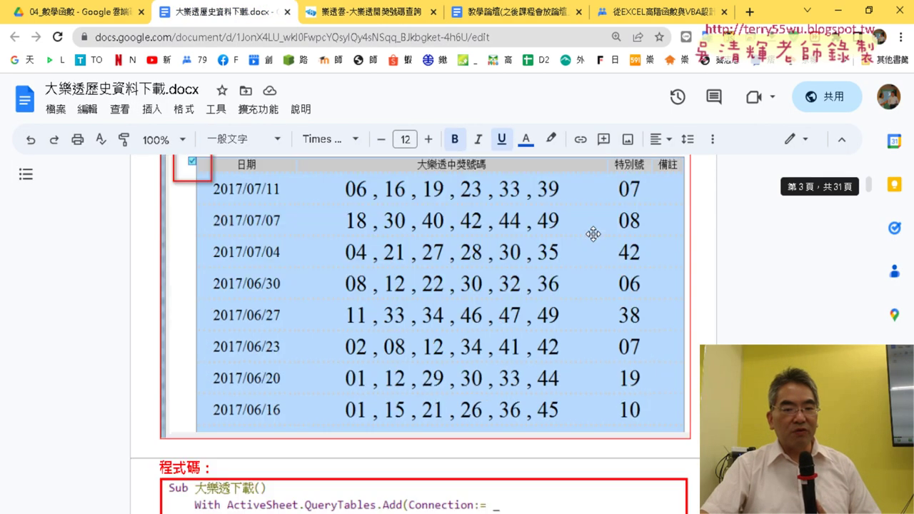
scroll(593, 234, "down", 5)
scroll(593, 233, "down", 5)
scroll(594, 234, "down", 3)
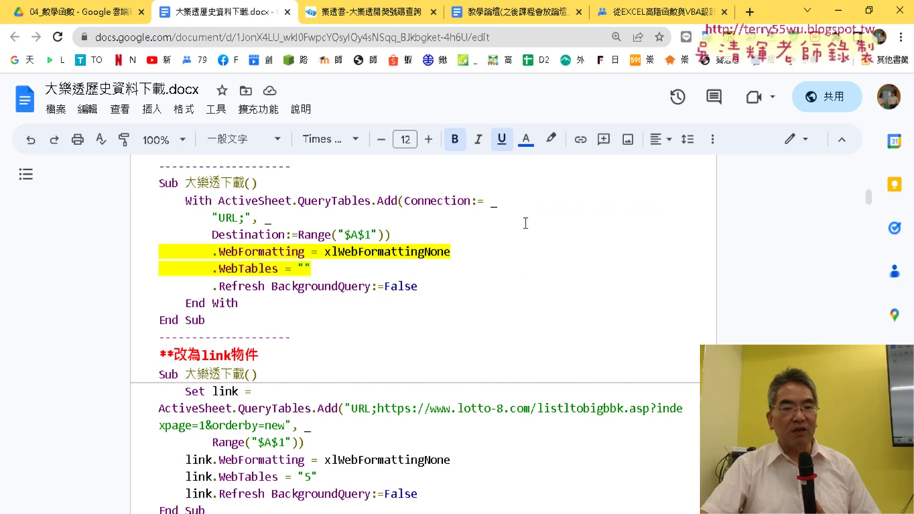
- Make .QueryTables size 18 with yellow highlight, then switch to the Excel workbook
left_click_drag(293, 202, 359, 203)
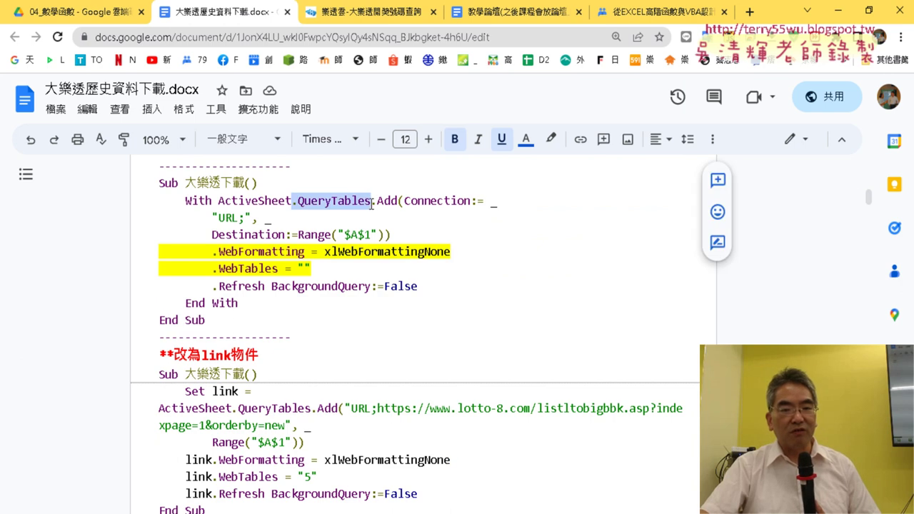
left_click(428, 139)
left_click(429, 140)
left_click(429, 139)
left_click(428, 139)
left_click(429, 139)
left_click(429, 139)
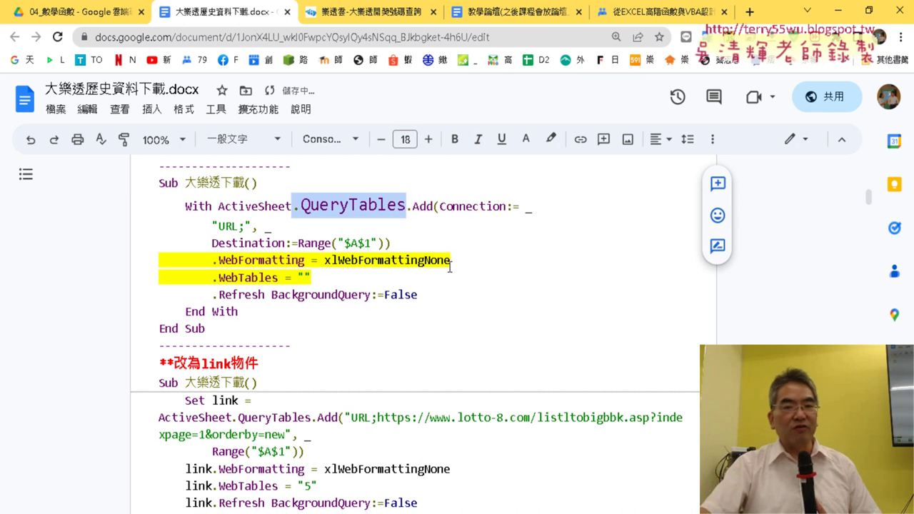
left_click(552, 140)
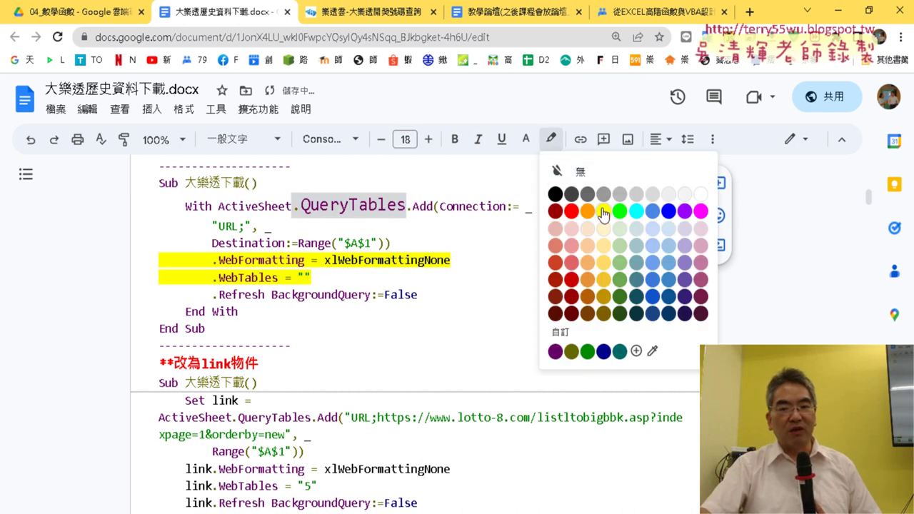
left_click(603, 212)
left_click(497, 205)
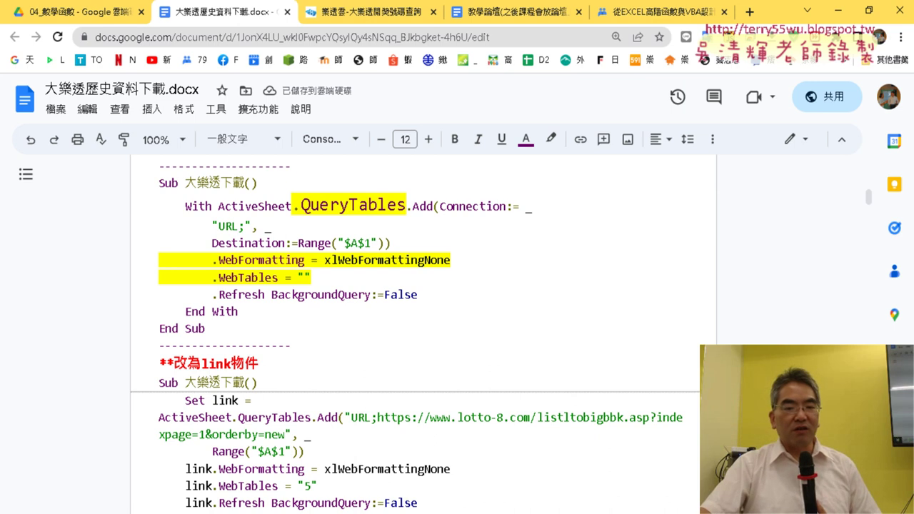
key("alt+Tab")
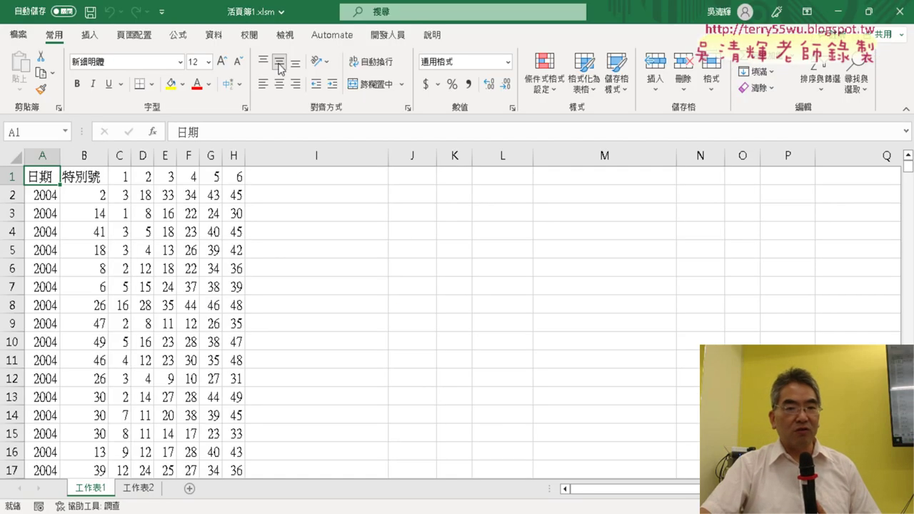
- Point out 從 Web on the 資料 tab, open its URL prompt, then return to the VBA notes
left_click(213, 35)
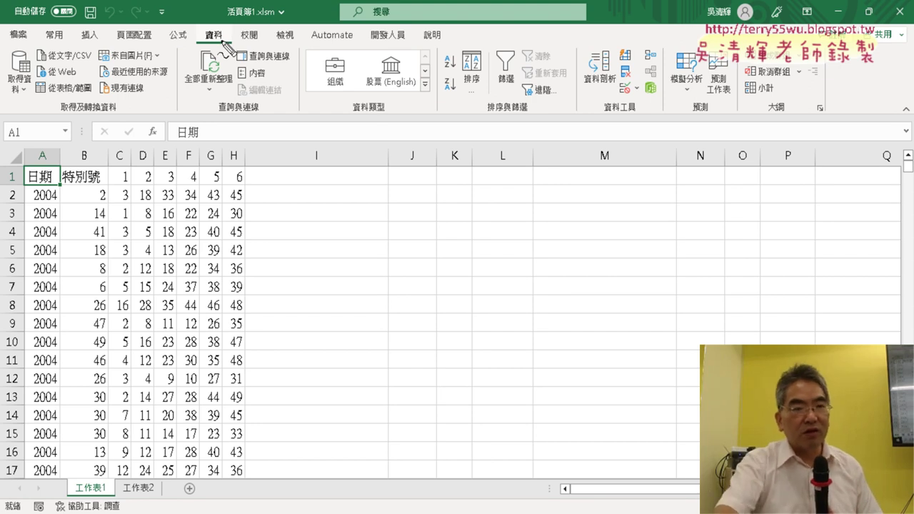
left_click_drag(69, 81, 78, 72)
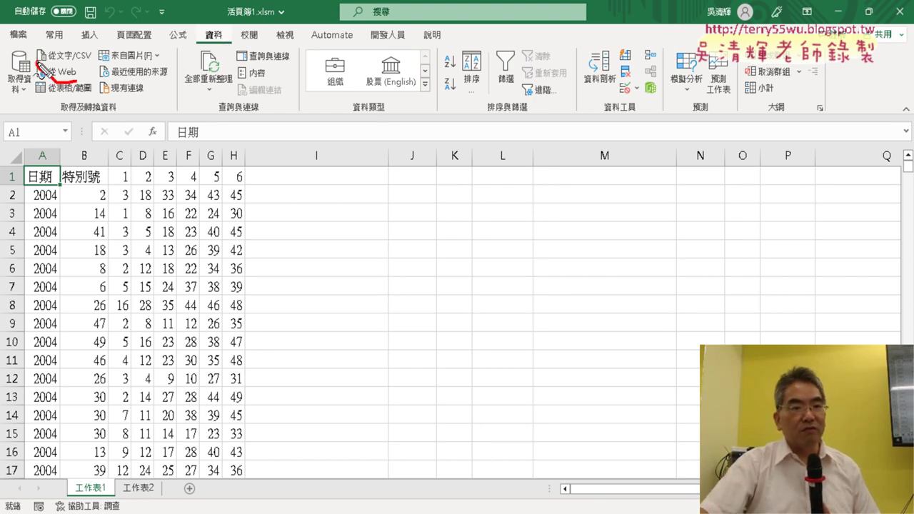
left_click_drag(227, 52, 96, 77)
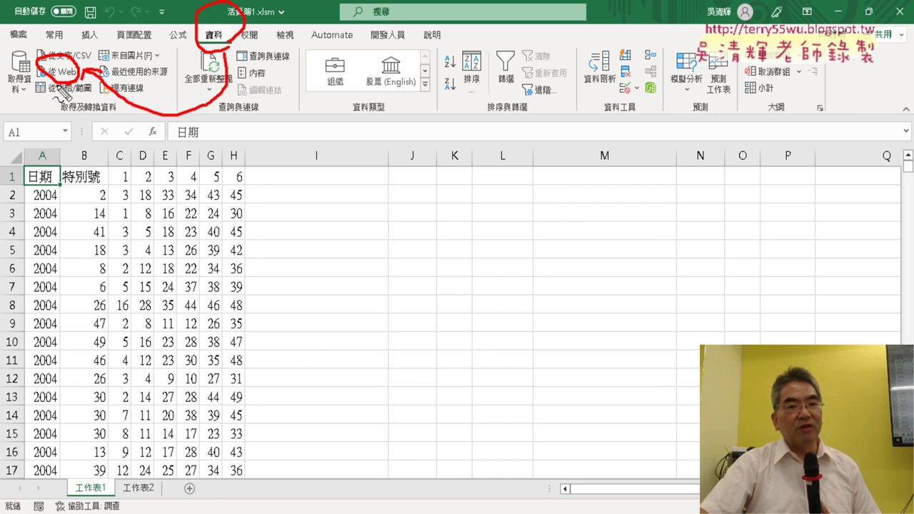
left_click_drag(57, 92, 84, 87)
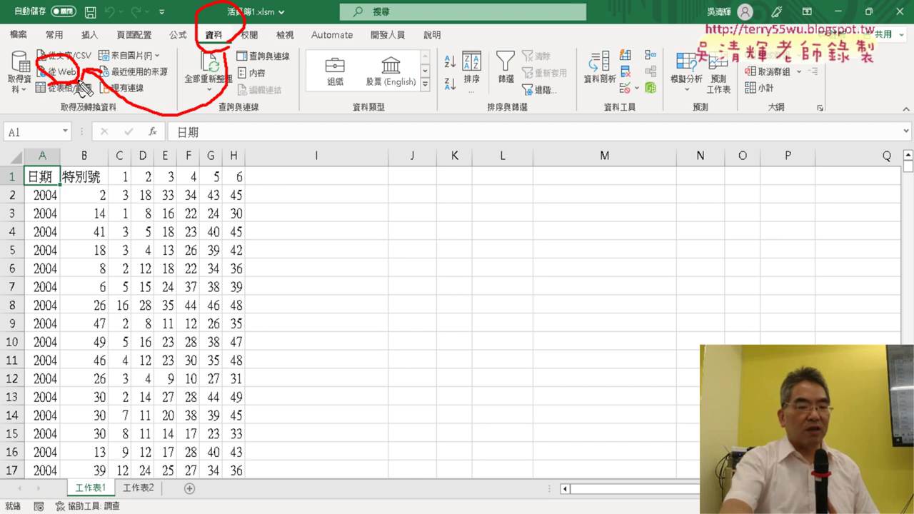
key("Escape")
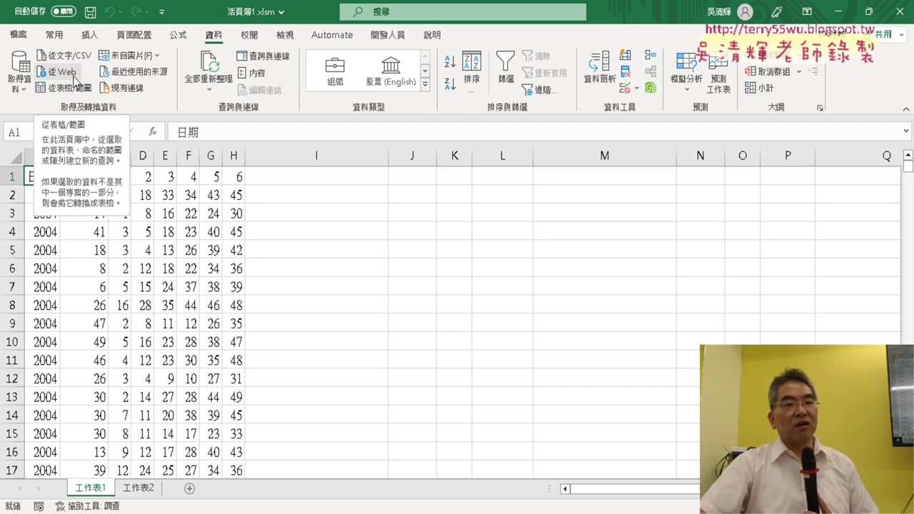
left_click(74, 77)
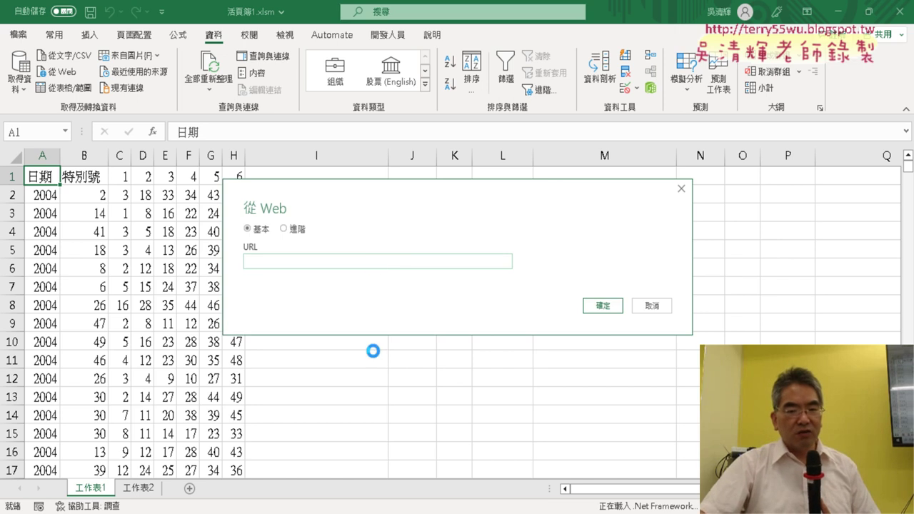
key("alt+Tab")
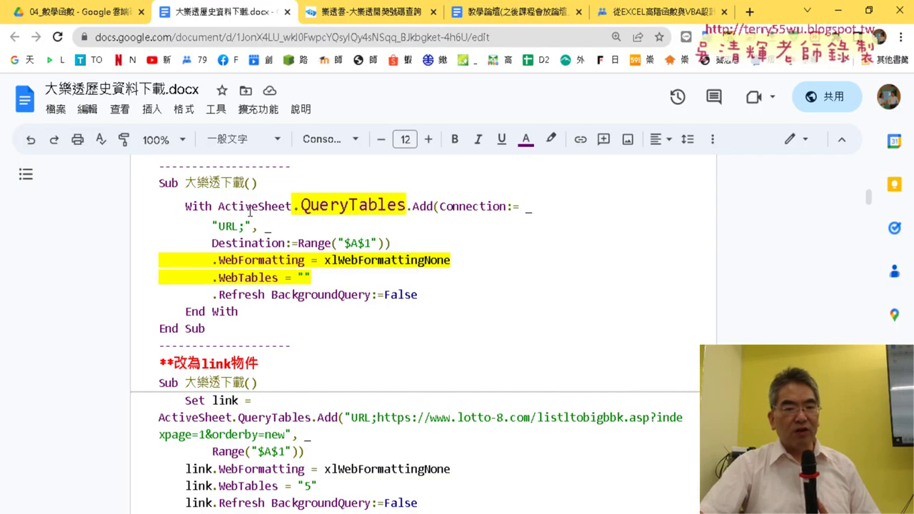
- Highlight the Sub 大樂透下載() block and its URL; prefix, then go to the 樂透雲 results page
left_click_drag(162, 184, 294, 336)
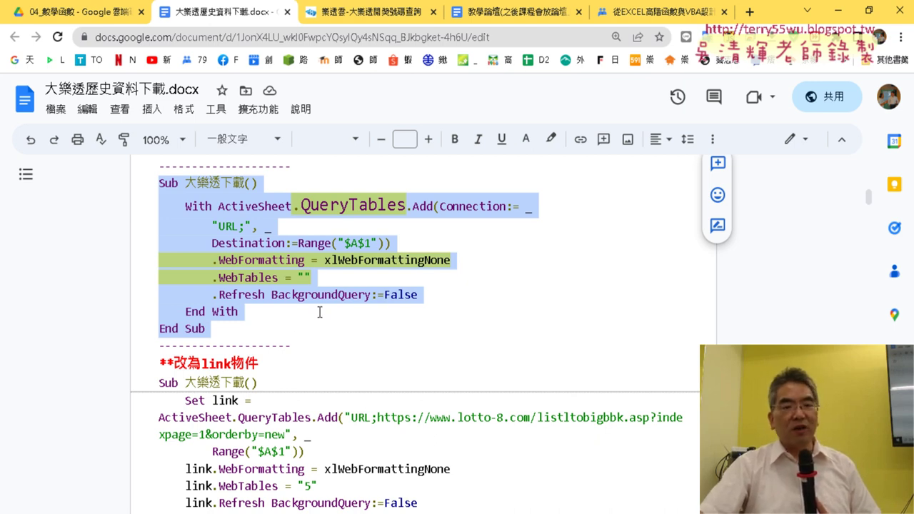
left_click(277, 230)
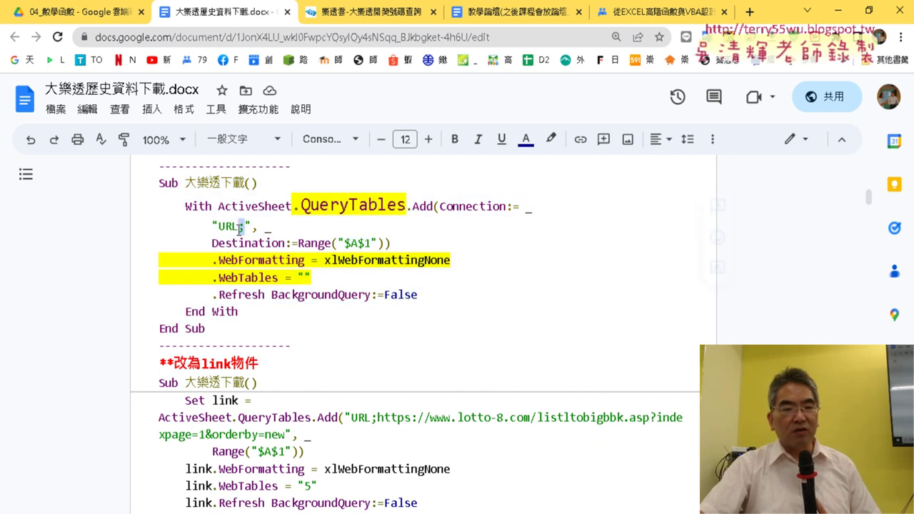
left_click_drag(242, 227, 222, 230)
left_click(340, 14)
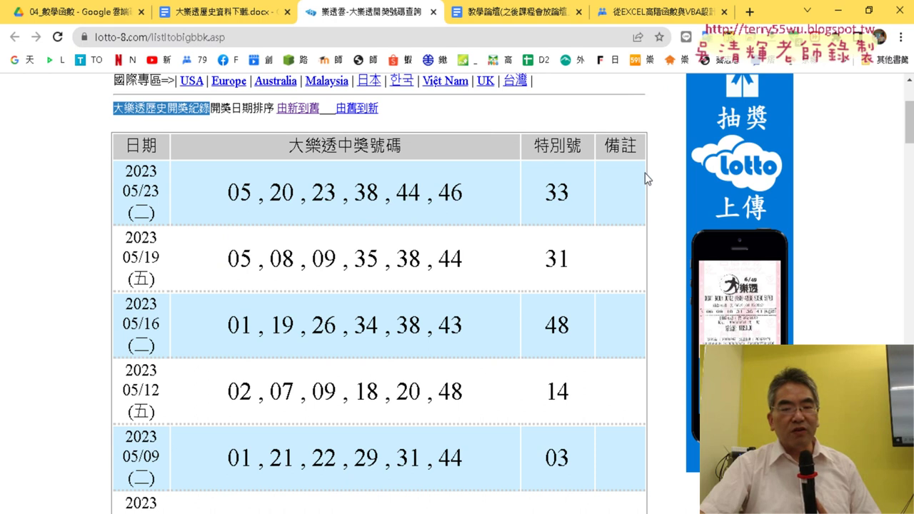
- Load page 1 of the lottery draw history and select its full web address
scroll(647, 177, "down", 6)
scroll(648, 180, "down", 6)
scroll(648, 182, "down", 6)
scroll(650, 183, "down", 6)
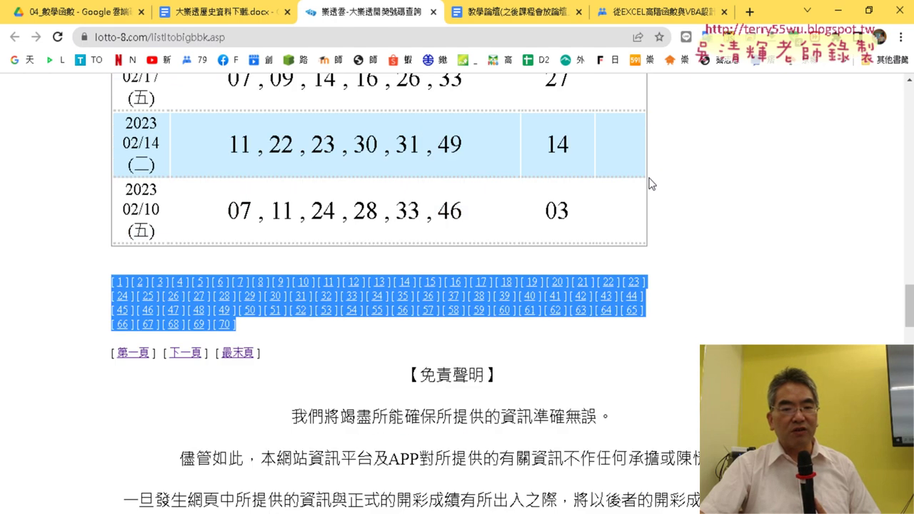
left_click(120, 283)
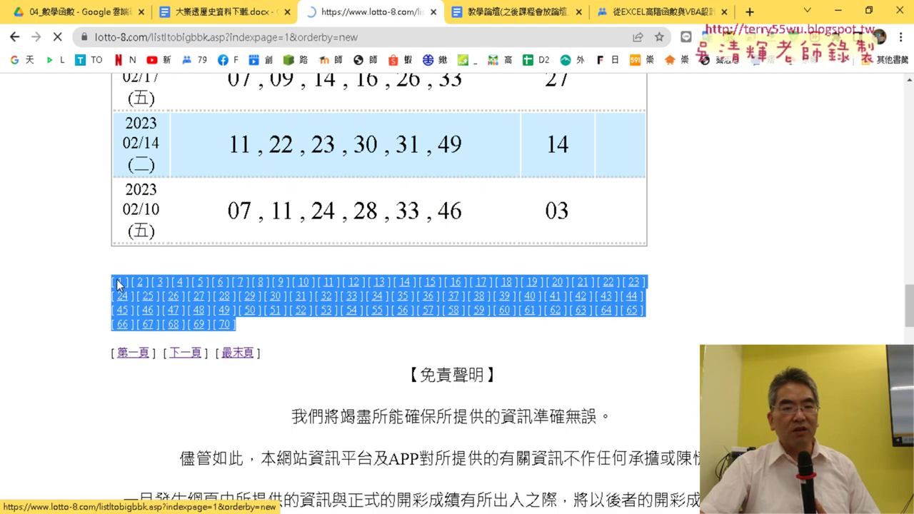
left_click(294, 37)
left_click(445, 36)
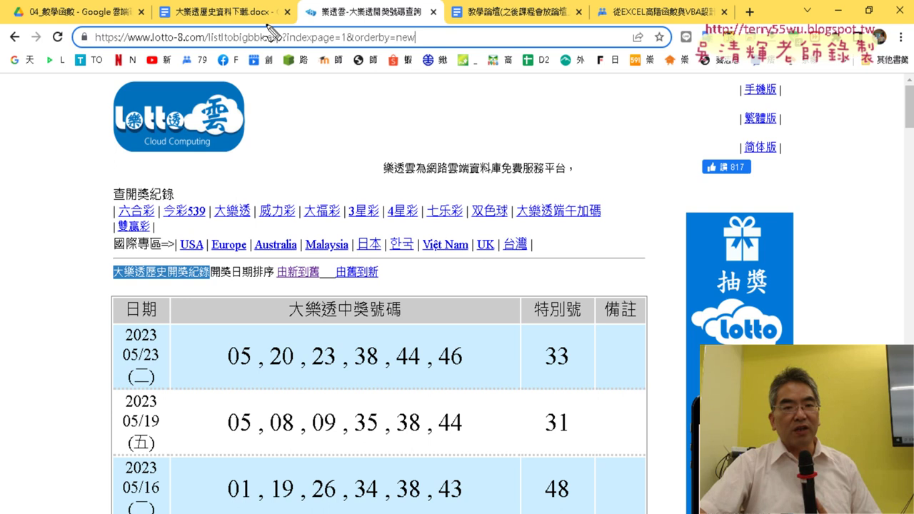
- Mark listltobigbbk.asp, indexpage and orderby=new in the address, then clear the ink
left_click_drag(212, 43, 264, 43)
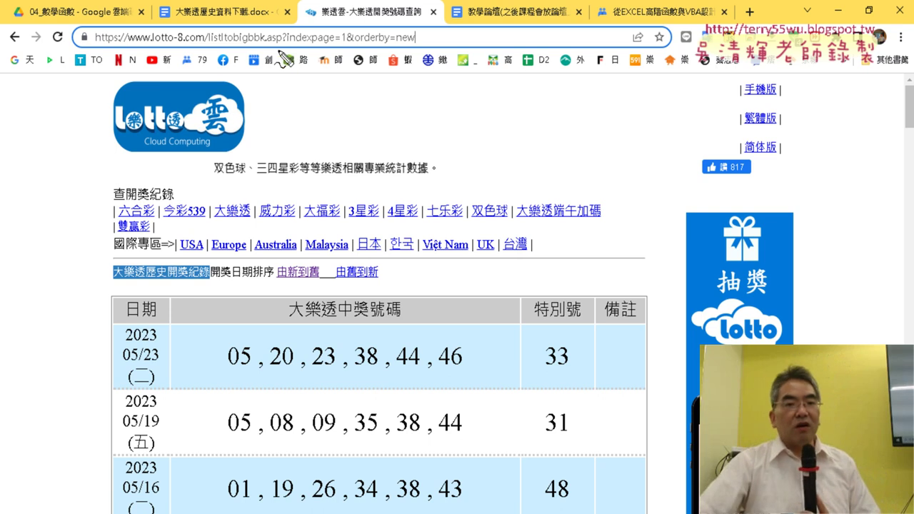
left_click_drag(267, 33, 279, 114)
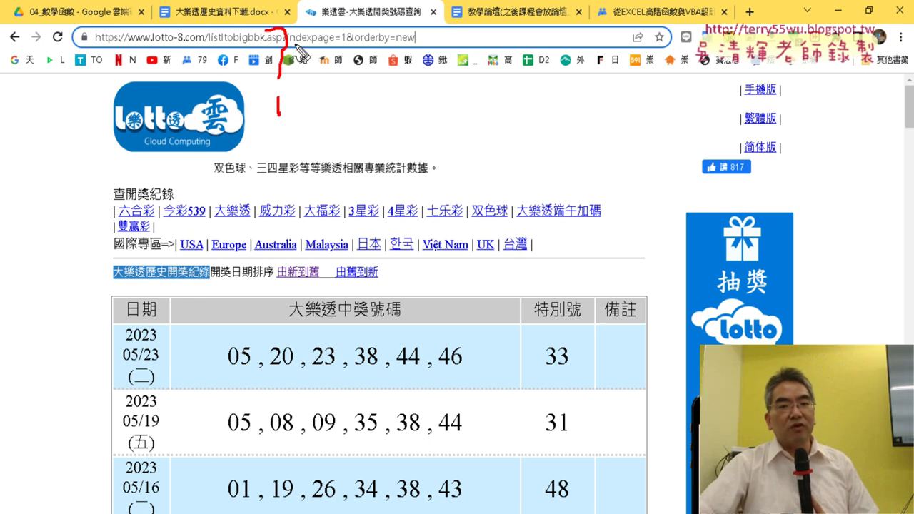
left_click_drag(293, 45, 393, 51)
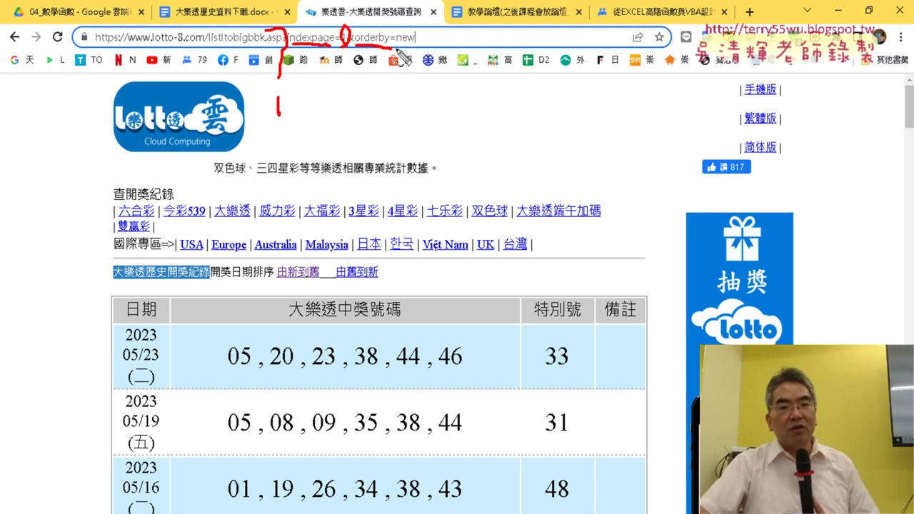
left_click_drag(417, 32, 407, 40)
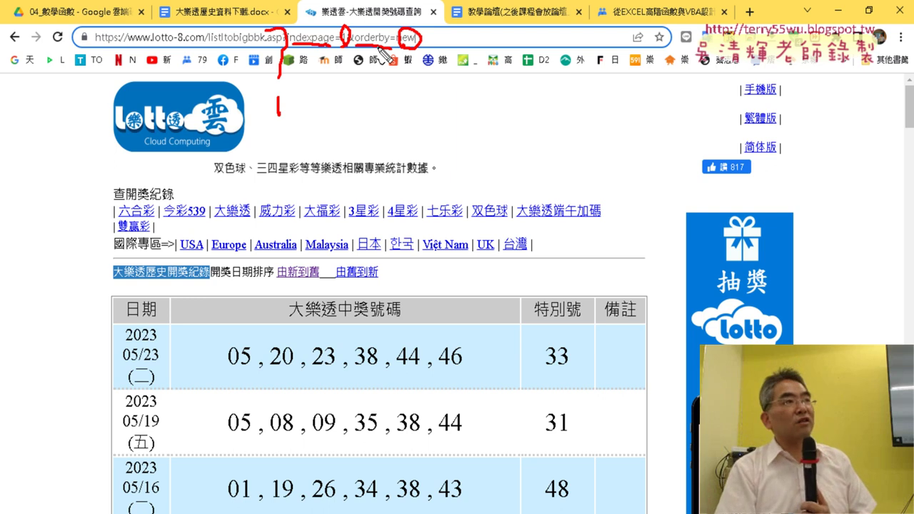
key("Escape")
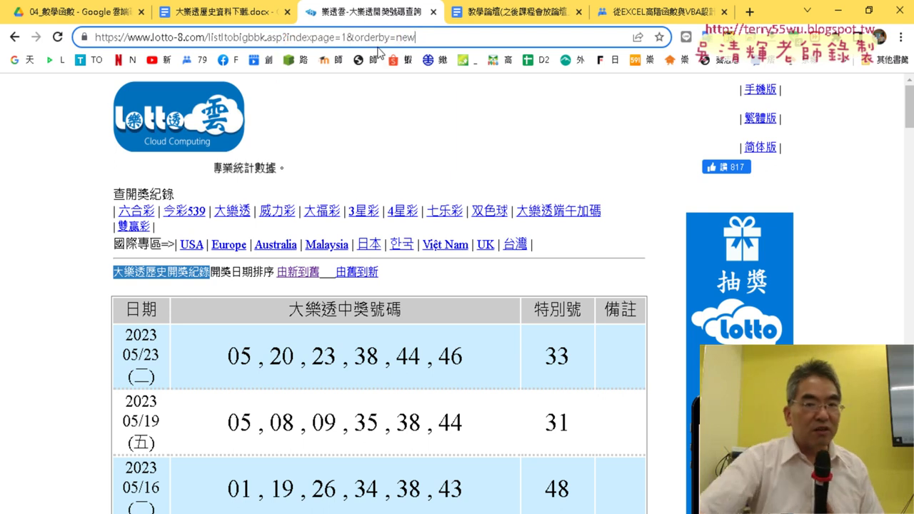
- Load page 2 of the draw history and select the page number 2 in the address
scroll(460, 237, "down", 8)
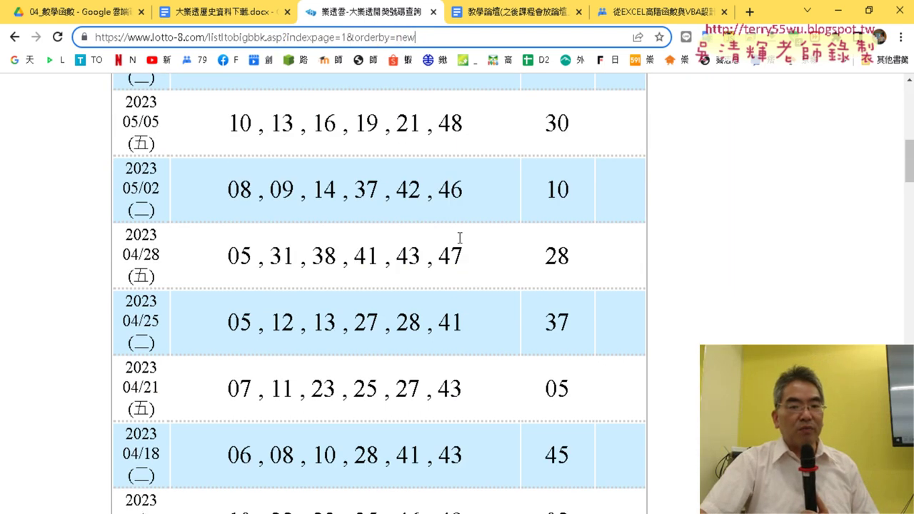
scroll(460, 237, "down", 7)
scroll(392, 307, "down", 8)
scroll(372, 285, "down", 8)
scroll(207, 216, "down", 1)
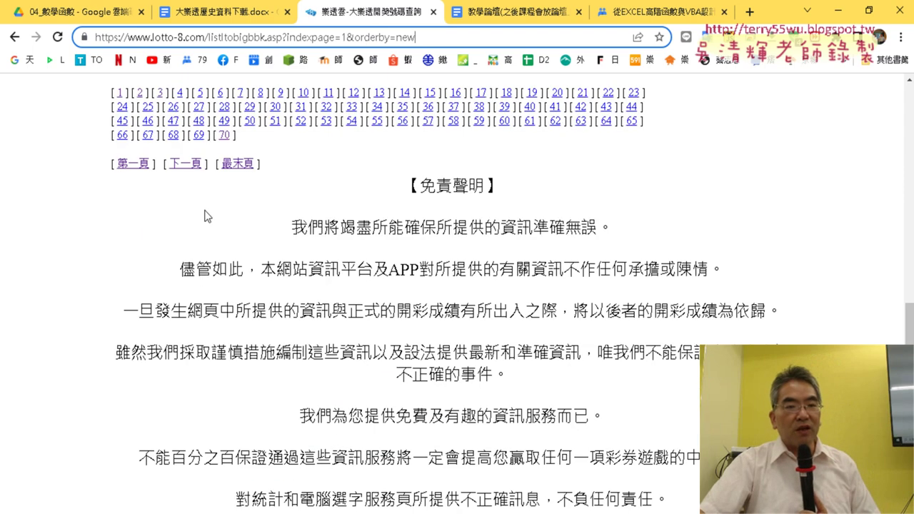
scroll(208, 215, "up", 2)
left_click(142, 234)
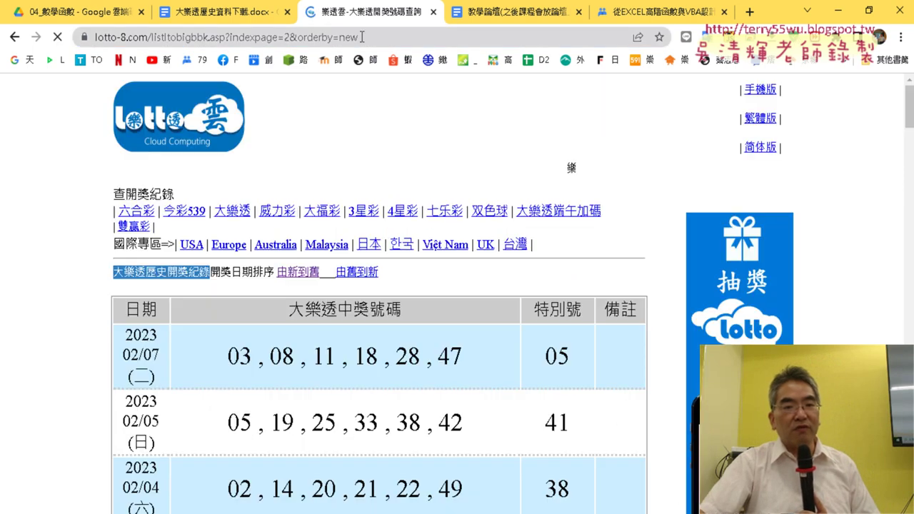
left_click(316, 37)
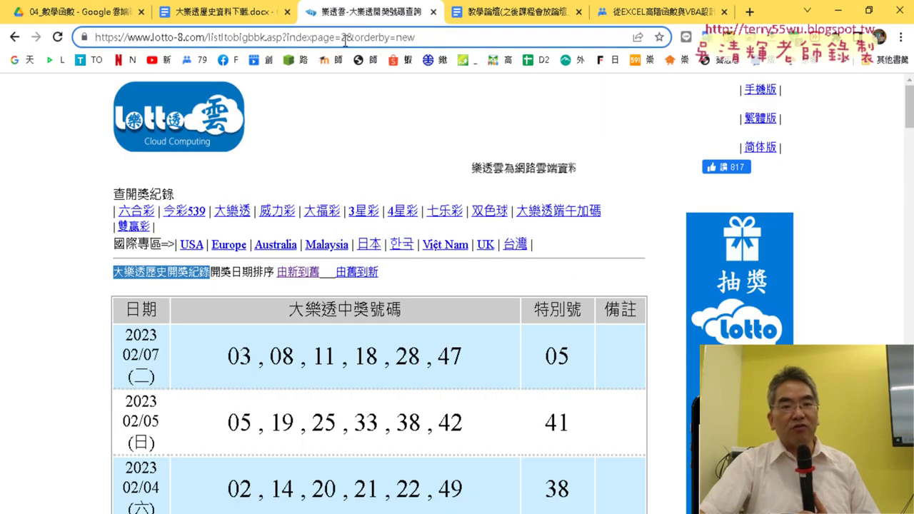
double_click(343, 37)
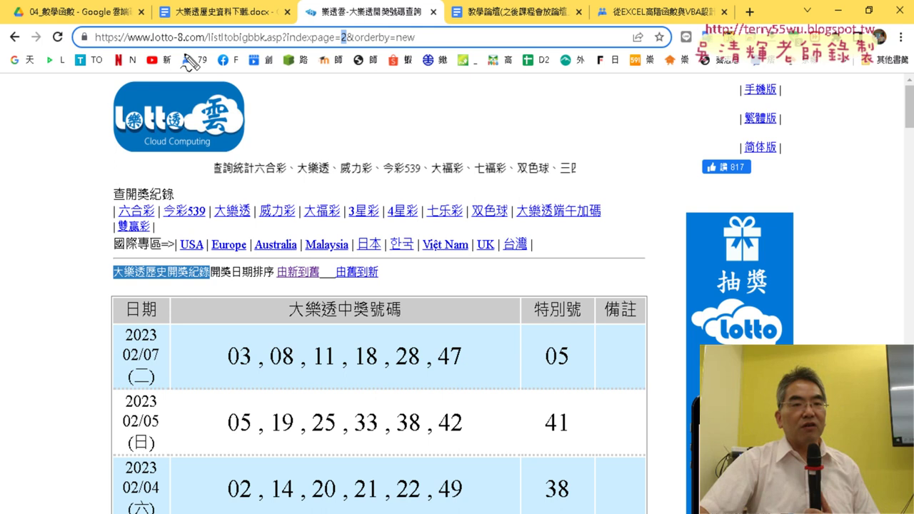
- Annotate the indexpage part of the address and the results table, then clear the marks
left_click_drag(265, 20, 278, 89)
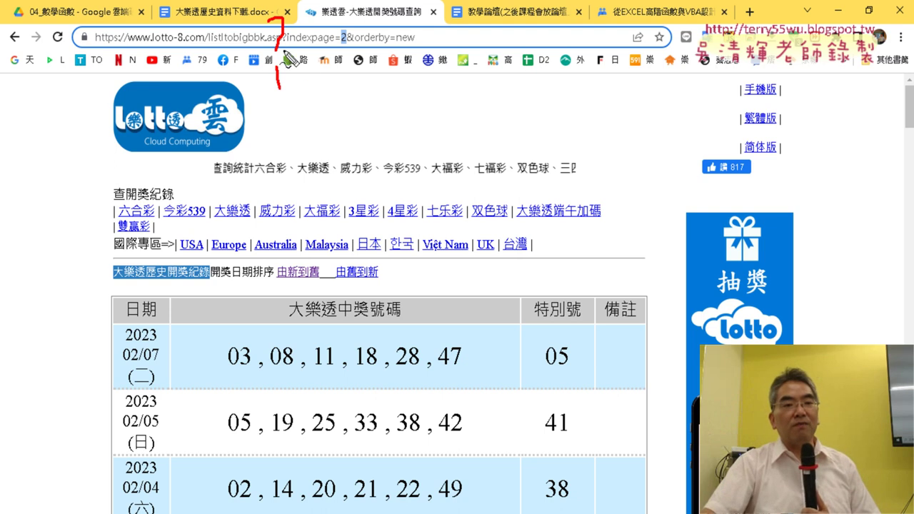
left_click_drag(286, 47, 319, 46)
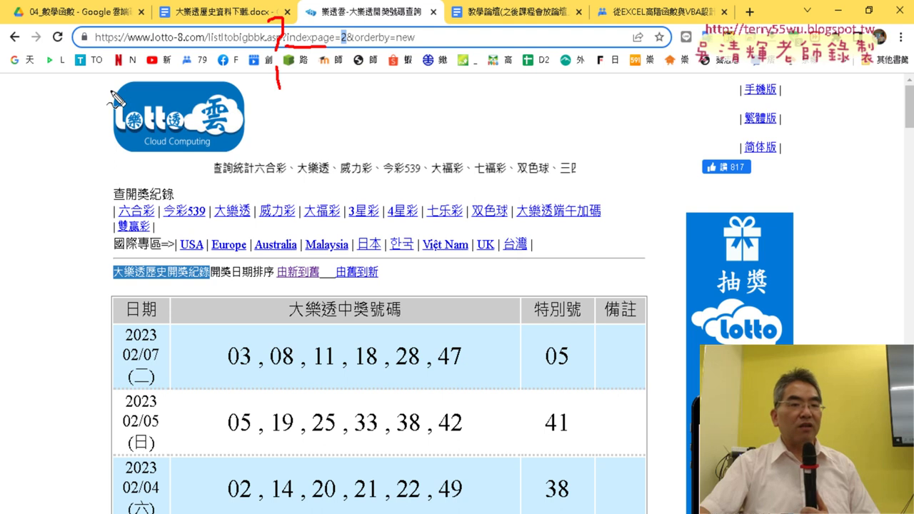
mouse_move(66, 107)
left_mouse_down()
mouse_move(101, 316)
mouse_move(109, 284)
left_mouse_up()
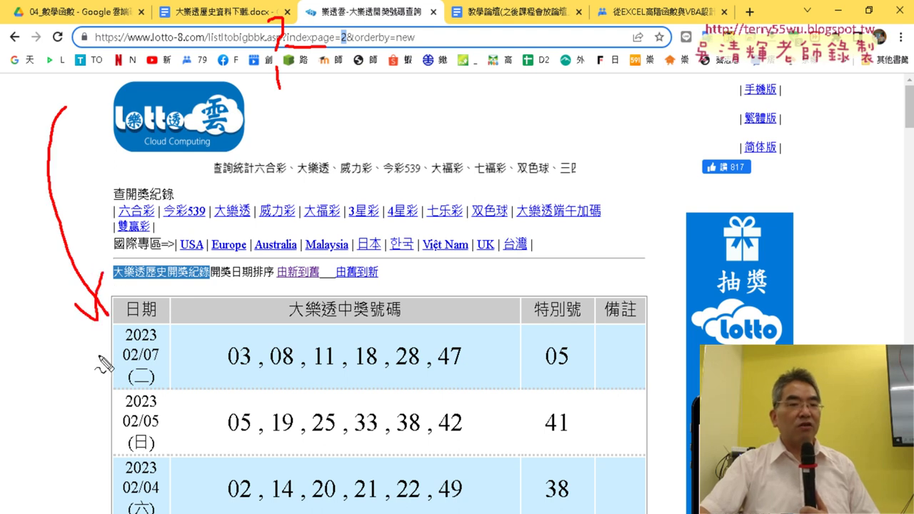
left_click_drag(116, 336, 98, 473)
mouse_move(140, 321)
left_mouse_down()
mouse_move(508, 316)
mouse_move(643, 404)
left_mouse_up()
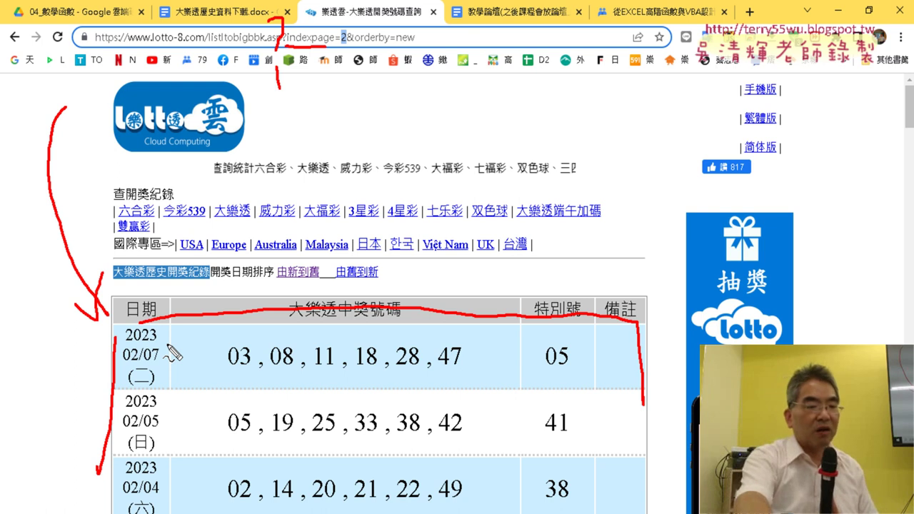
key("Escape")
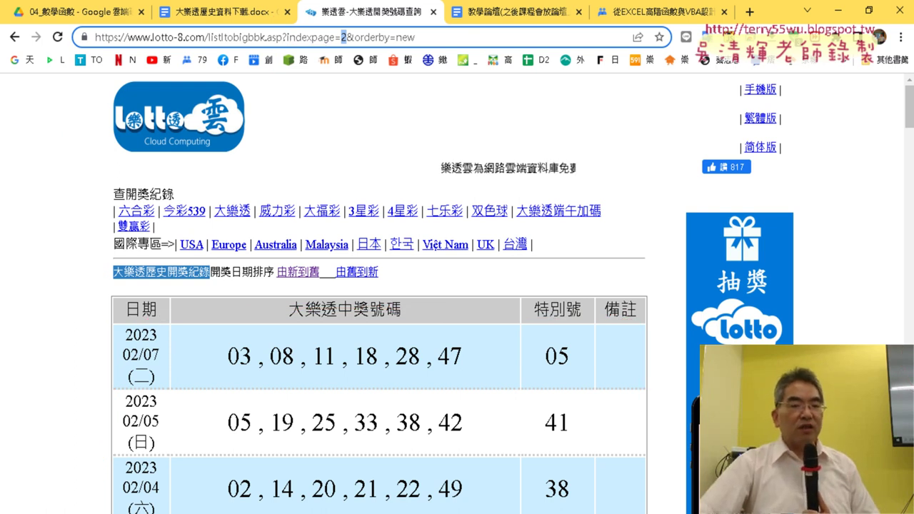
- In Excel, cancel the 從 Web import and open the VBA editor at Module2
key("alt+Tab")
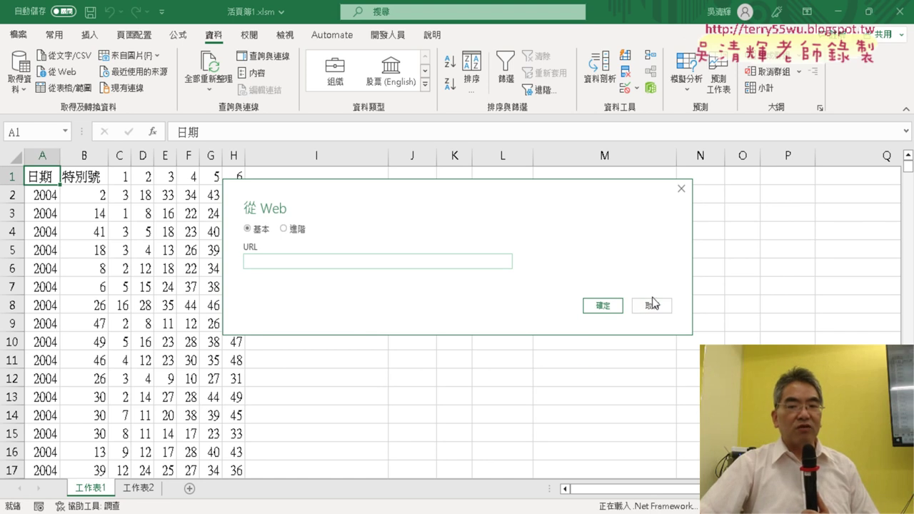
left_click(652, 306)
left_click(390, 36)
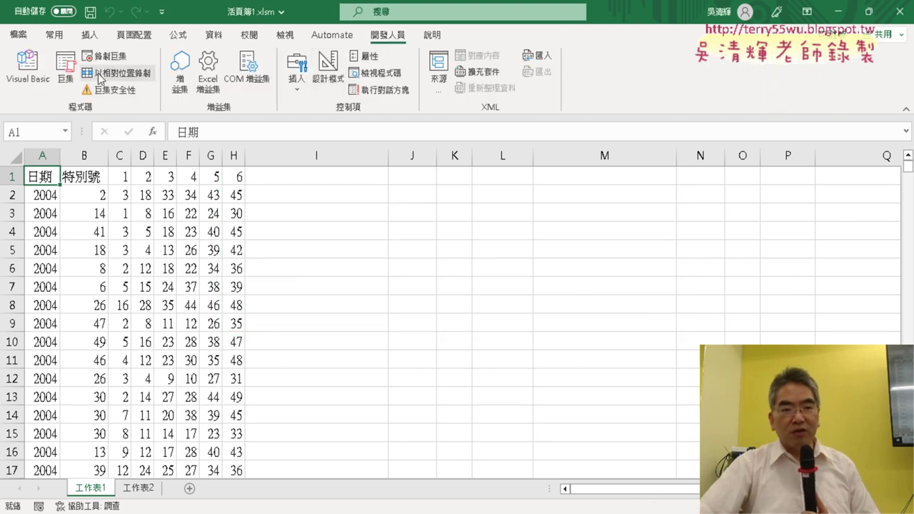
left_click(28, 65)
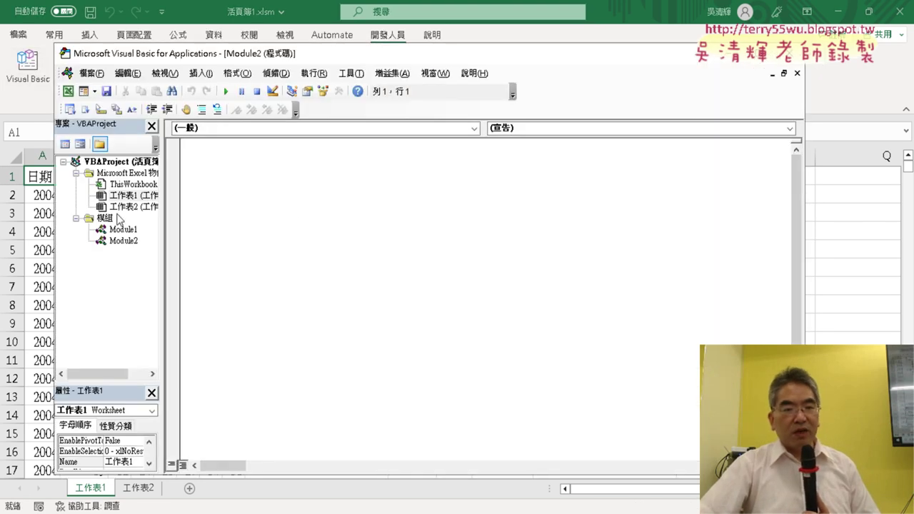
left_click(123, 241)
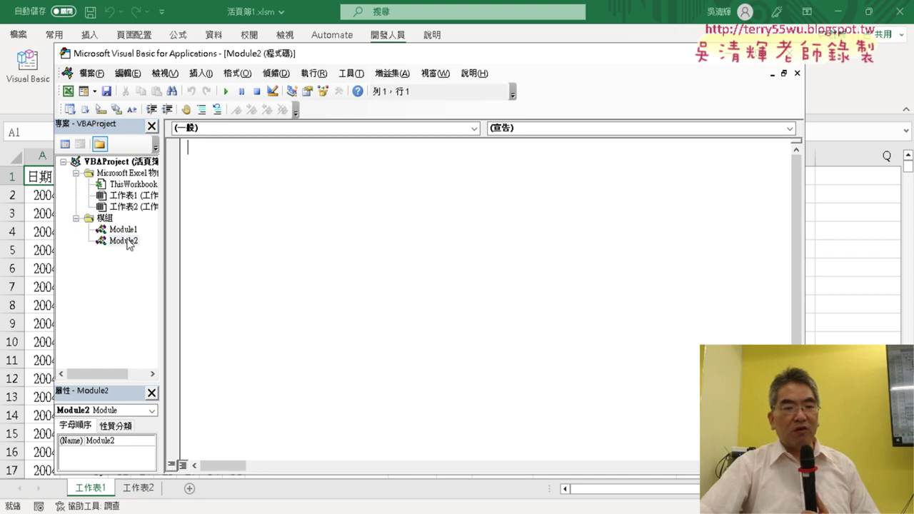
- Open Module1 and select 批次 in Sub 批次大樂透下載, then return to the Google Docs notes
double_click(122, 229)
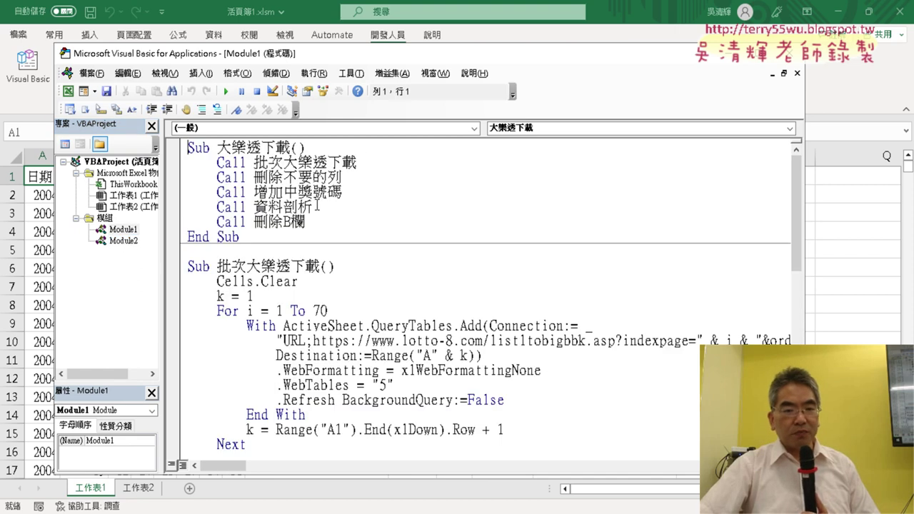
scroll(319, 205, "down", 2)
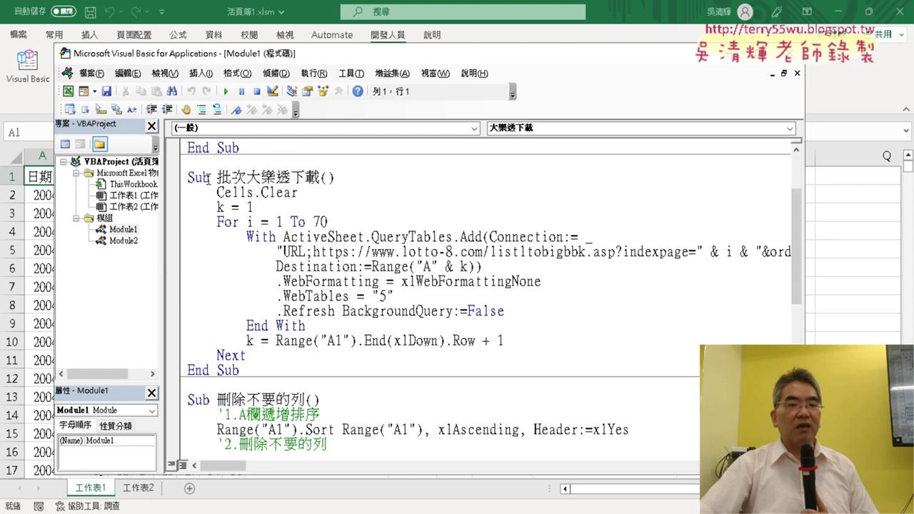
left_click_drag(217, 178, 246, 178)
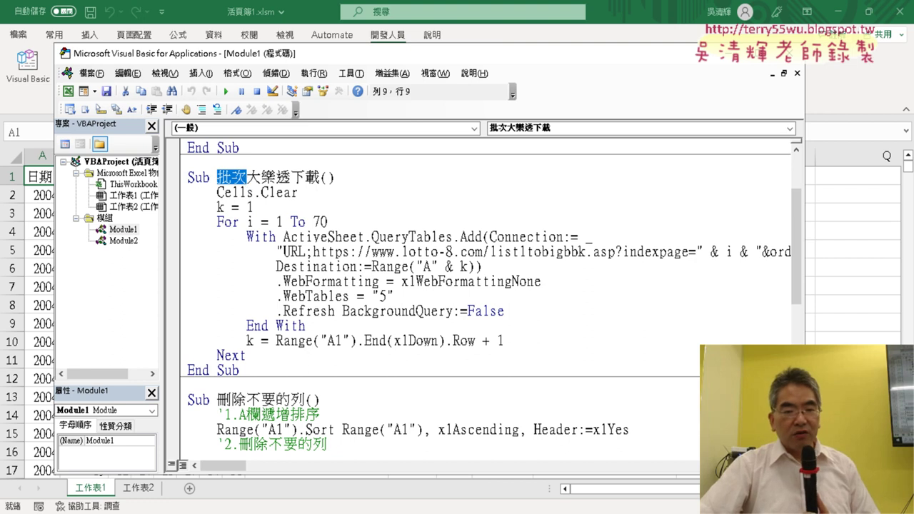
key("alt+Tab")
- Place the cursor after URL; in the QueryTables code notes, then return to the VBA editor
left_click(198, 12)
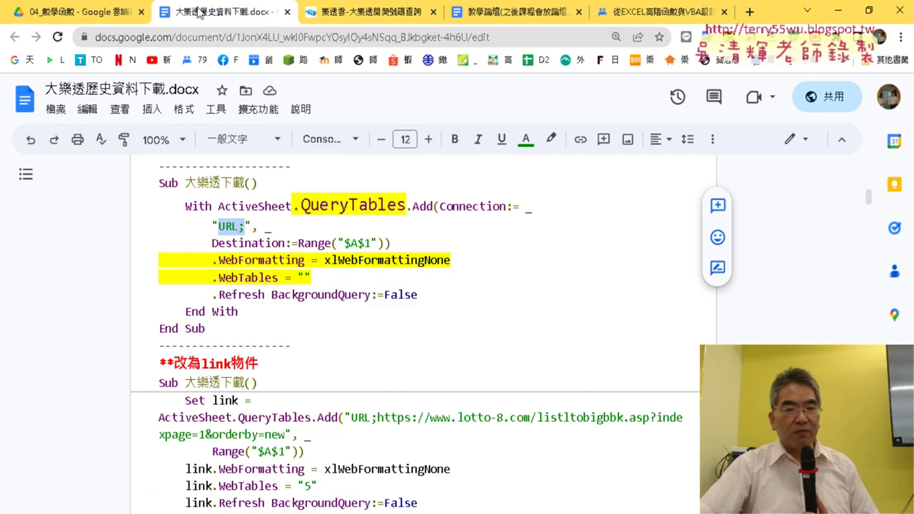
left_click(326, 294)
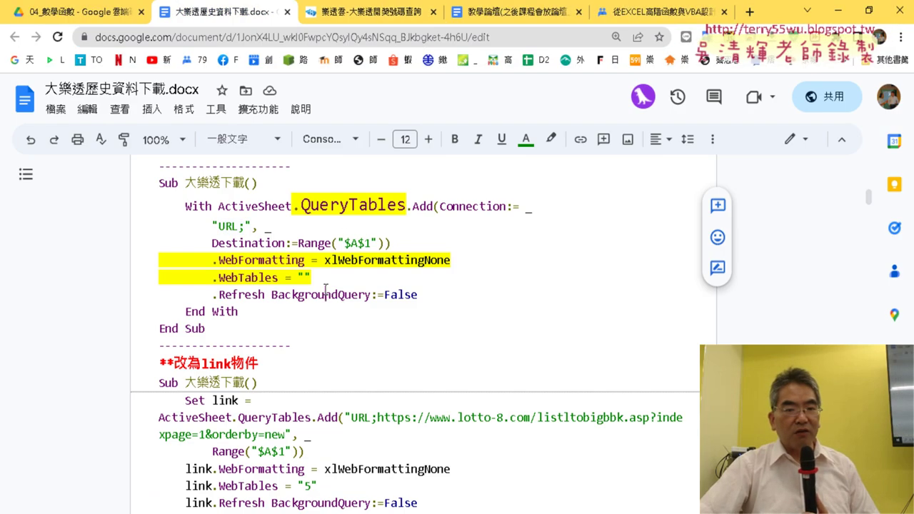
left_click(247, 225)
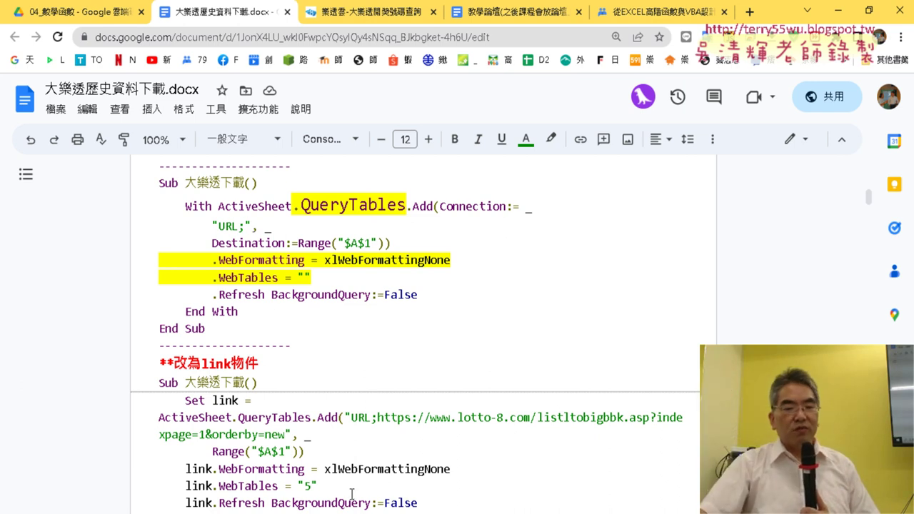
left_click(399, 493)
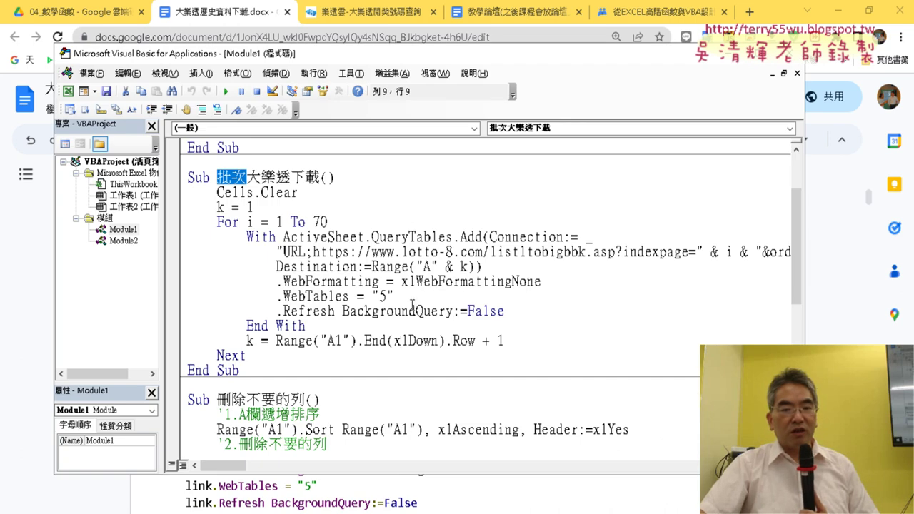
- Widen the VBA editor and mark how the For i = 1 To 70 counter feeds indexpage= in the URL
left_click_drag(216, 224, 348, 224)
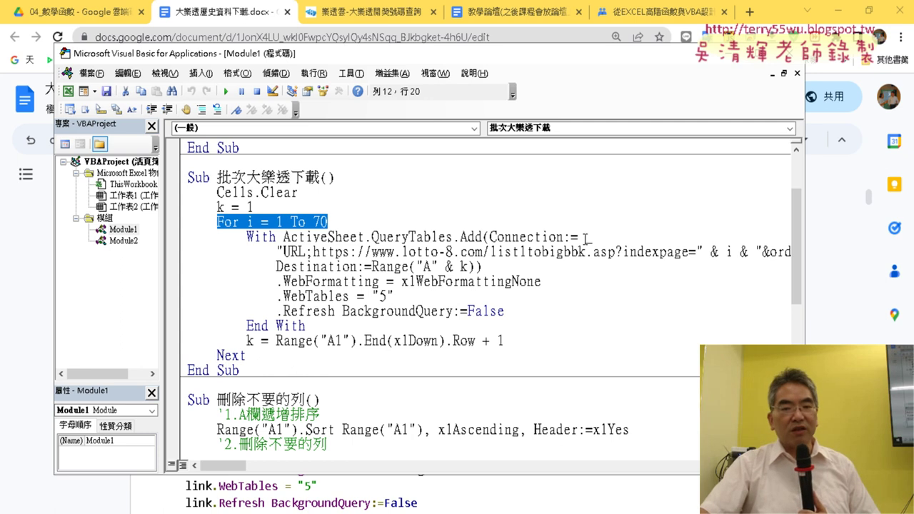
left_click_drag(509, 56, 460, 48)
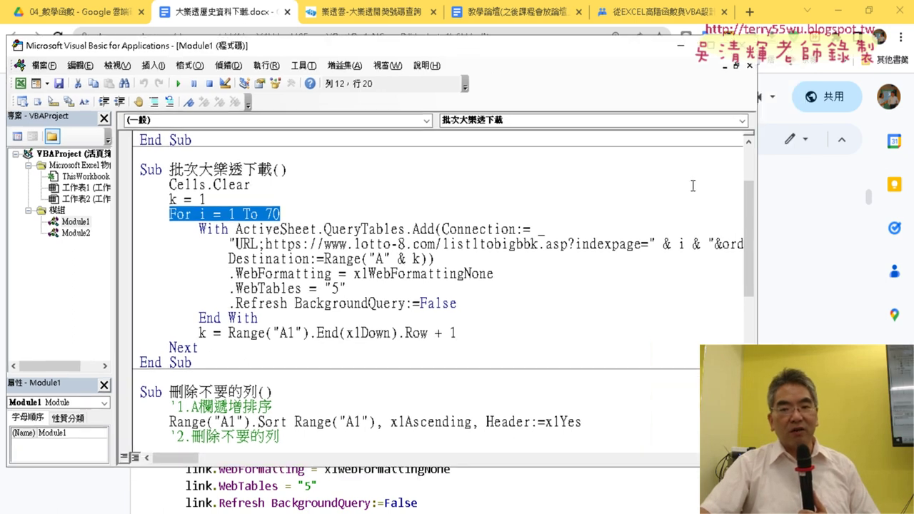
left_click_drag(760, 232, 883, 232)
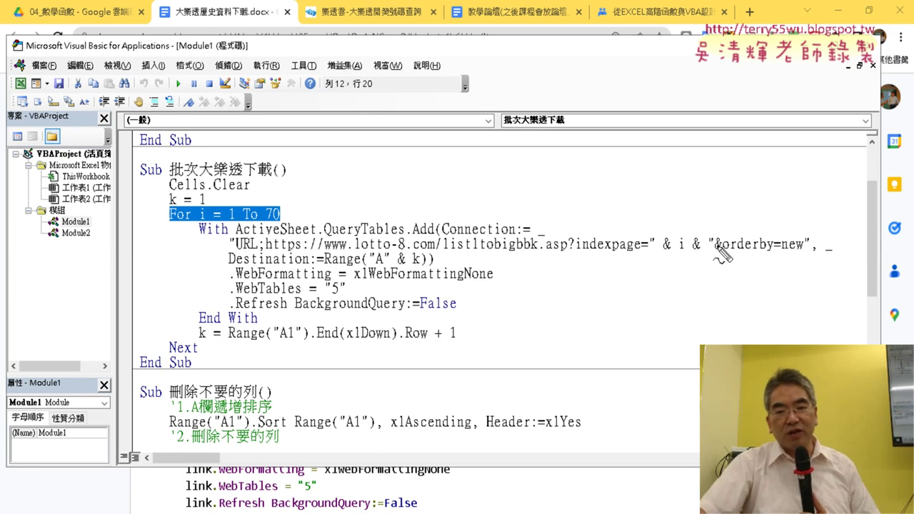
left_click_drag(714, 256, 704, 237)
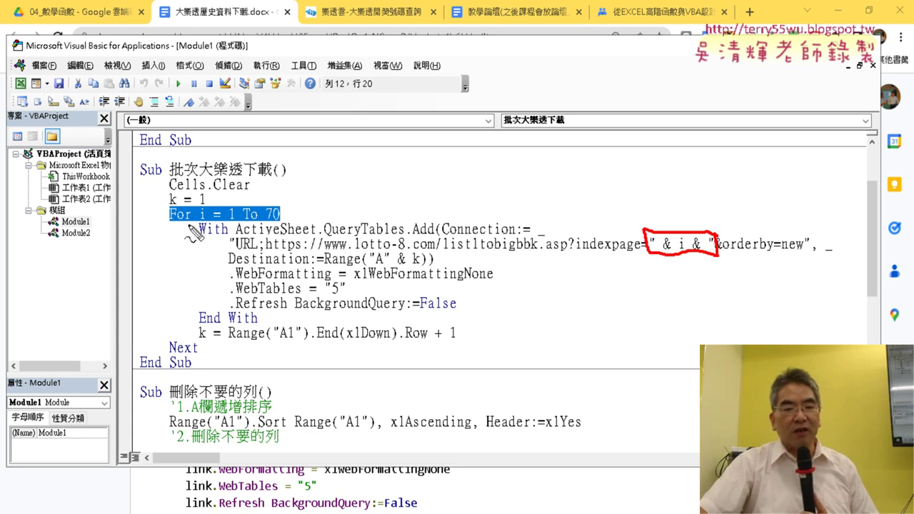
left_click_drag(198, 226, 208, 233)
left_click_drag(208, 201, 671, 202)
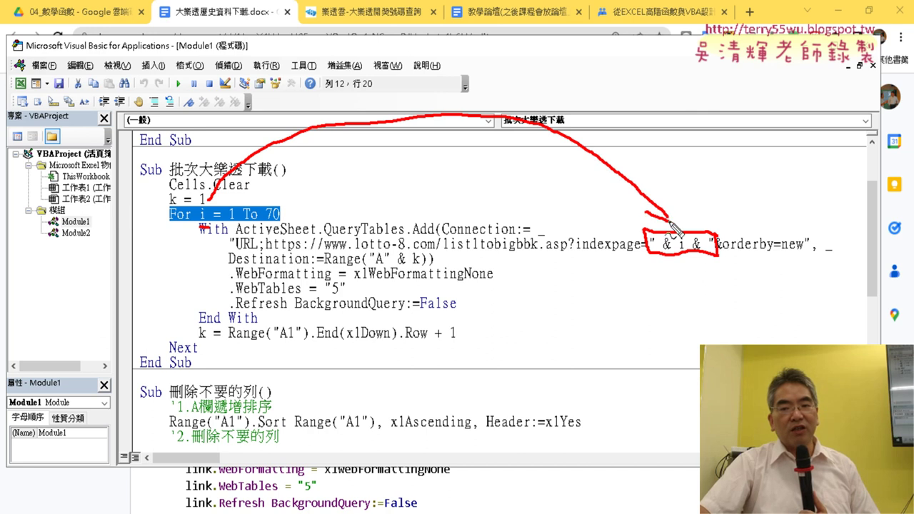
left_click_drag(583, 258, 650, 251)
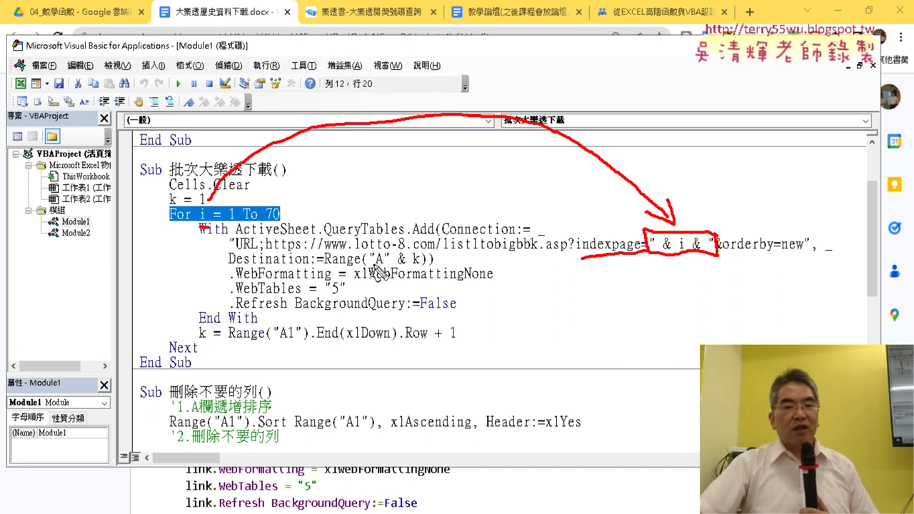
- Mark .WebFormatting, the & k destination and k = Range("A1").End(xlDown).Row + 1, then clear the ink
left_click_drag(241, 271, 309, 272)
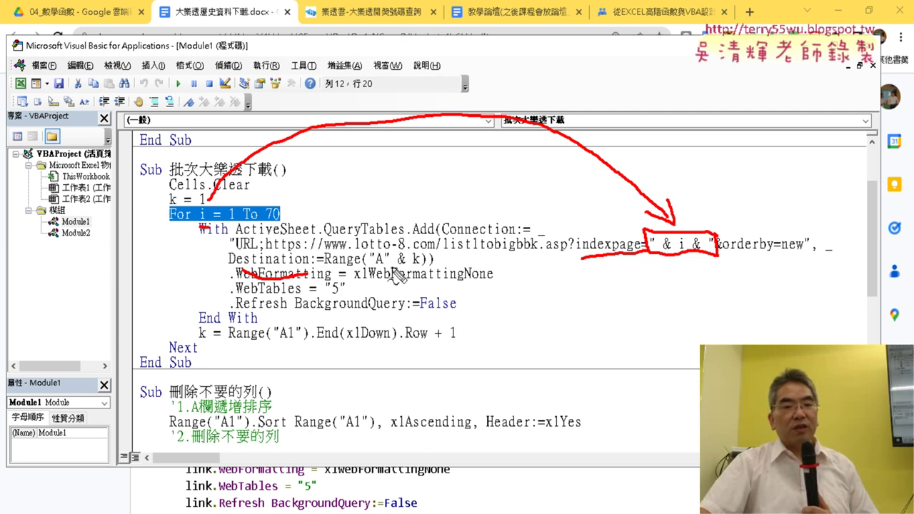
left_click_drag(391, 266, 421, 275)
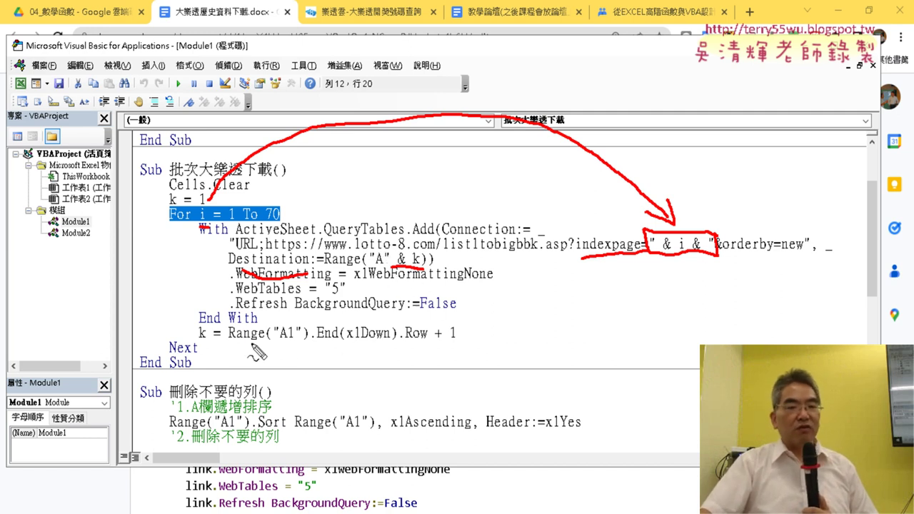
mouse_move(198, 219)
left_mouse_down()
mouse_move(155, 203)
mouse_move(217, 222)
left_mouse_up()
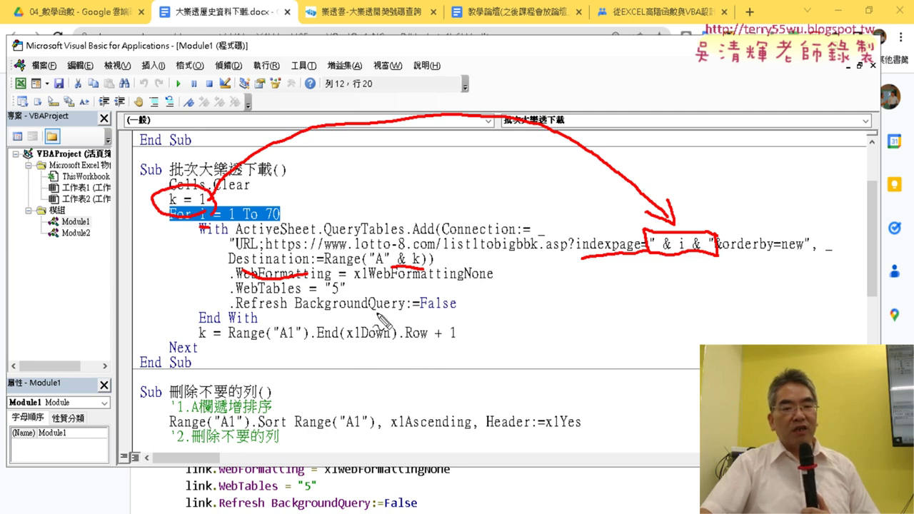
left_click_drag(234, 343, 427, 345)
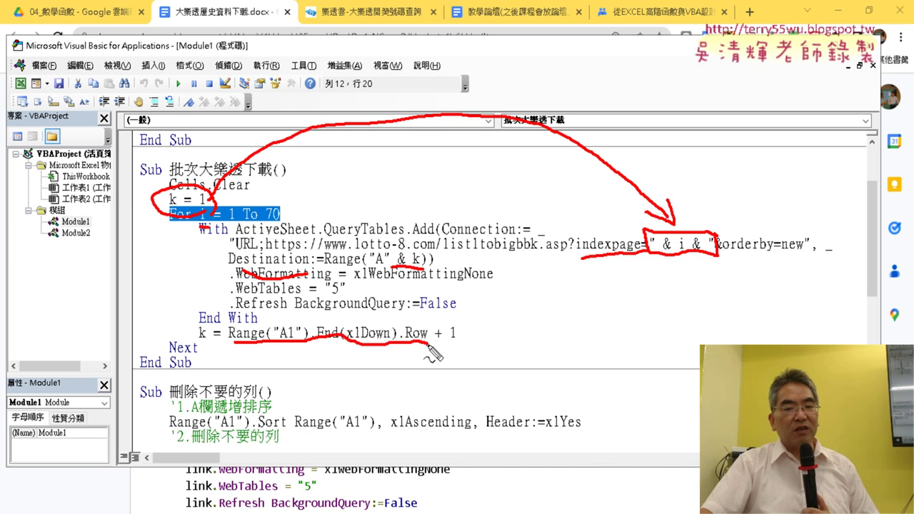
left_click_drag(429, 349, 454, 355)
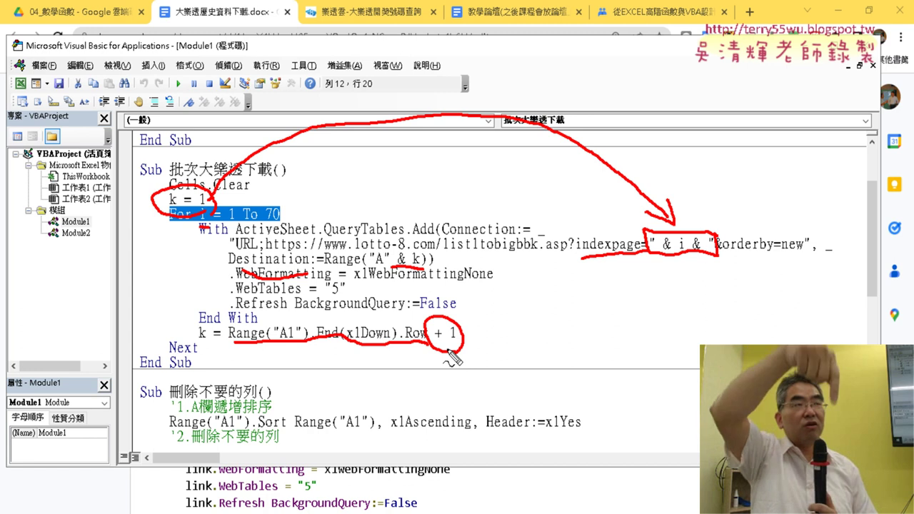
key("Escape")
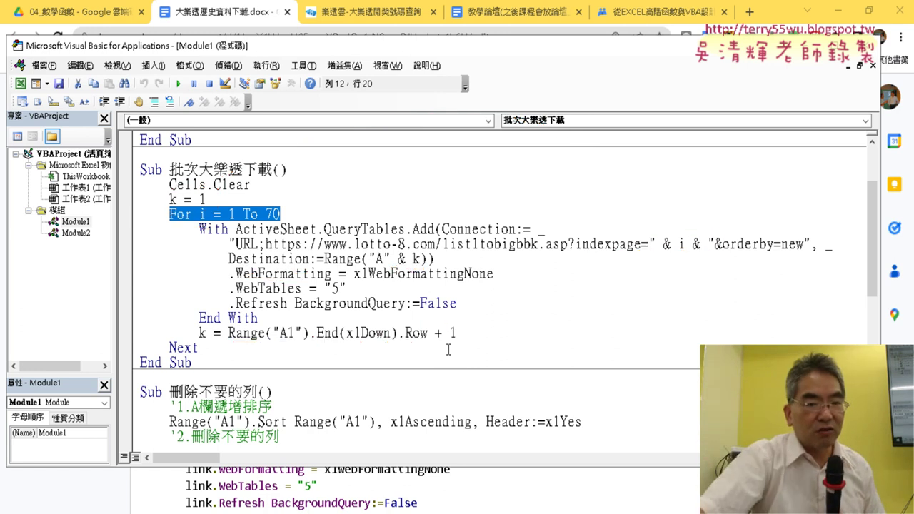
- Set a breakpoint on the k = Range line and run 批次大樂透下載 until it pauses
left_click(125, 332)
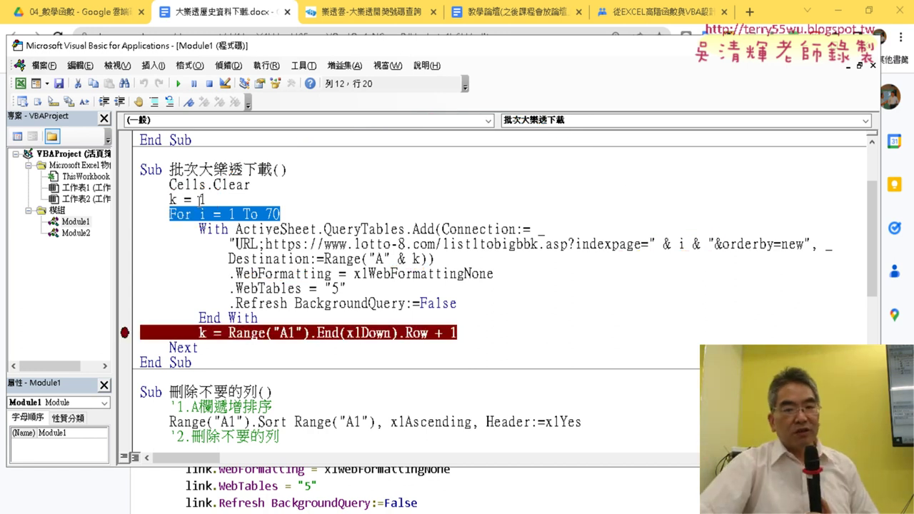
mouse_move(584, 52)
left_mouse_down()
mouse_move(663, 57)
mouse_move(774, 41)
left_mouse_up()
left_click(419, 279)
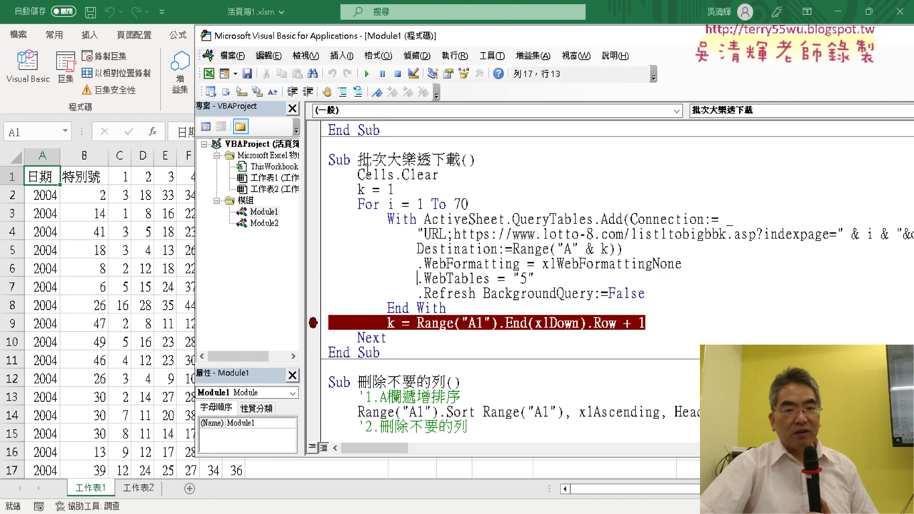
key("Up")
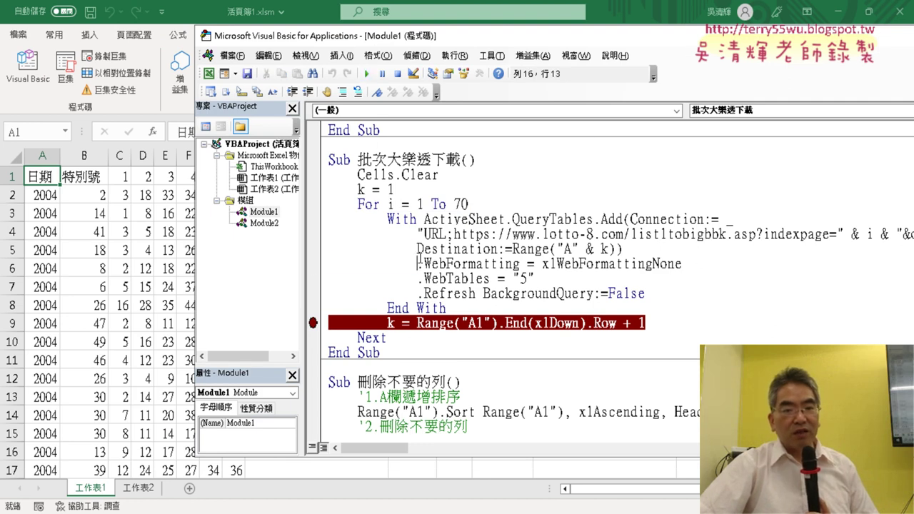
key("shift+Up")
left_click(366, 73)
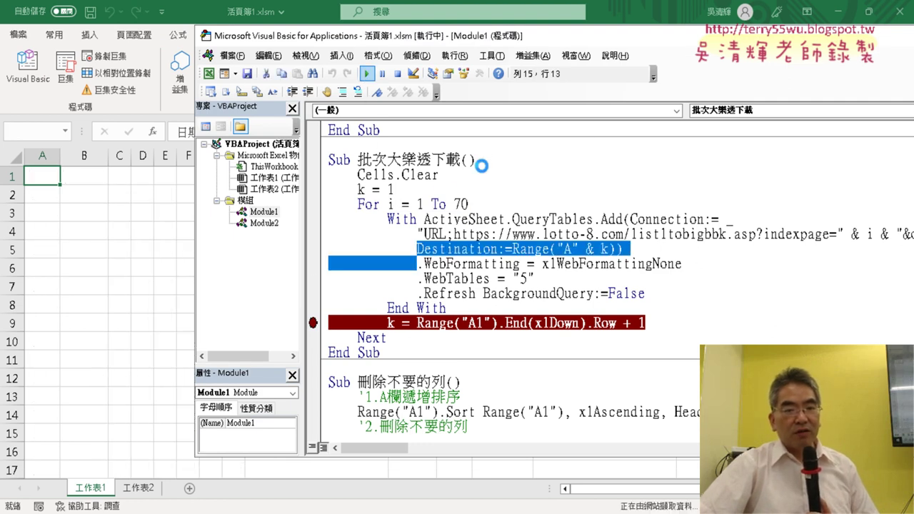
mouse_move(391, 205)
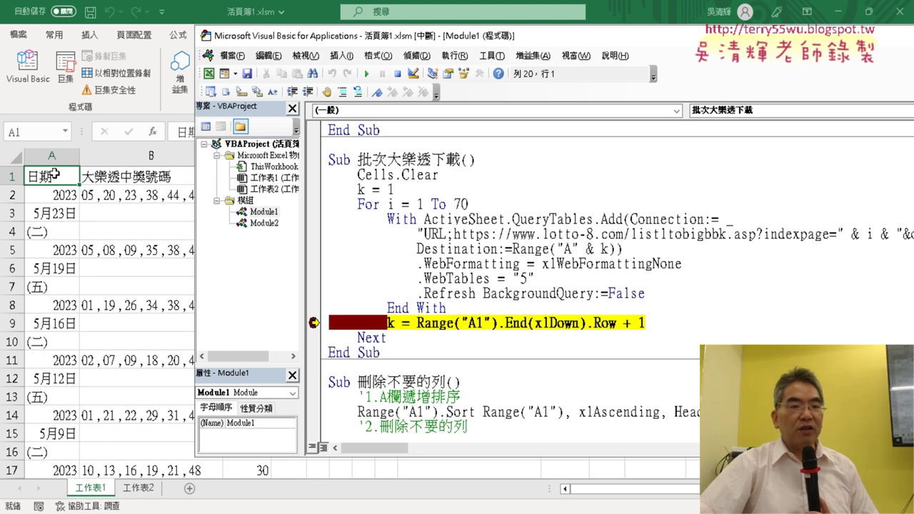
- Check that 工作表1's downloaded draws end at row 91, then return to the paused code
left_click(53, 174)
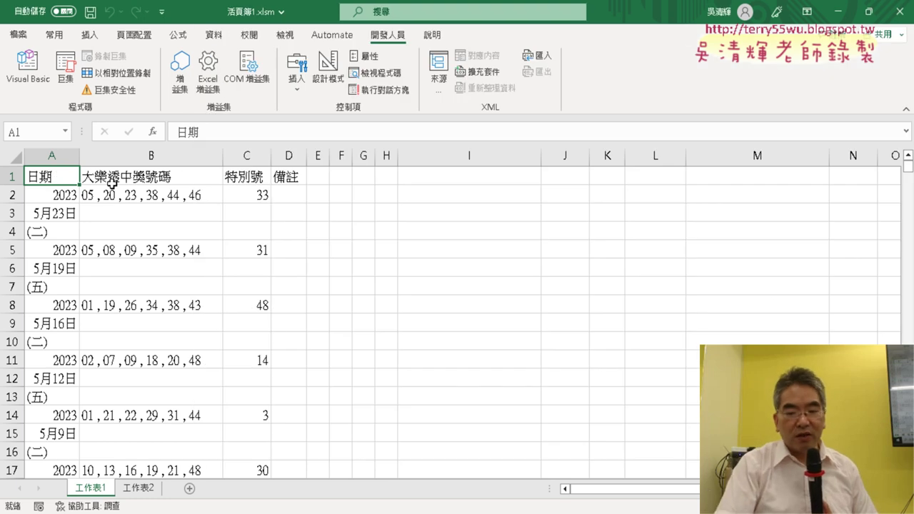
key("ctrl+Down")
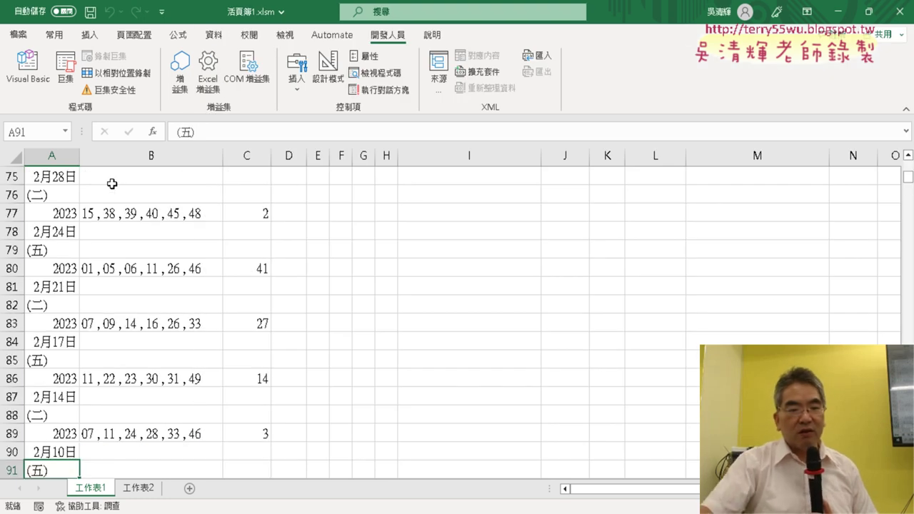
scroll(139, 206, "down", 2)
scroll(139, 206, "down", 2)
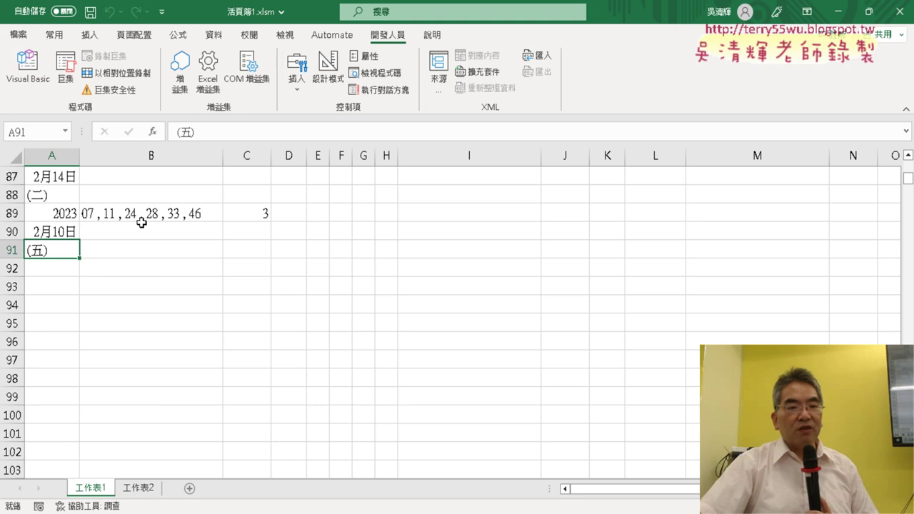
left_click(55, 272)
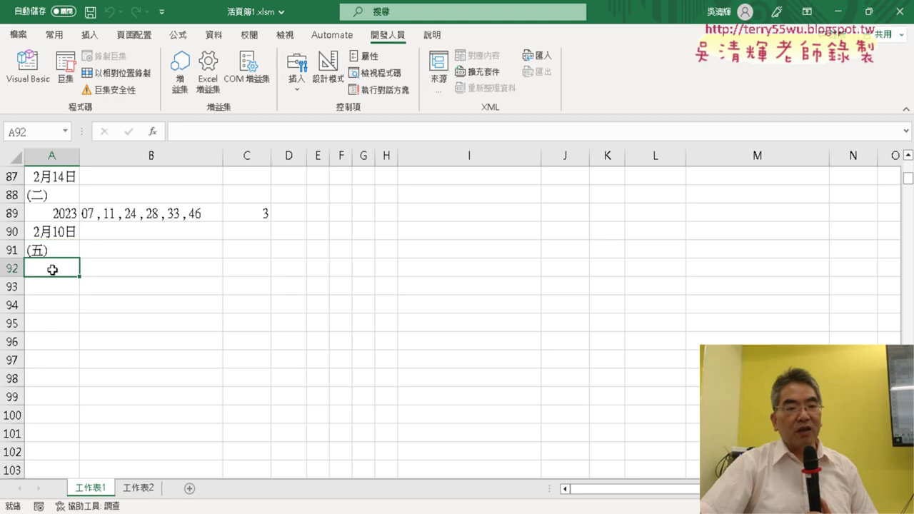
left_click(28, 64)
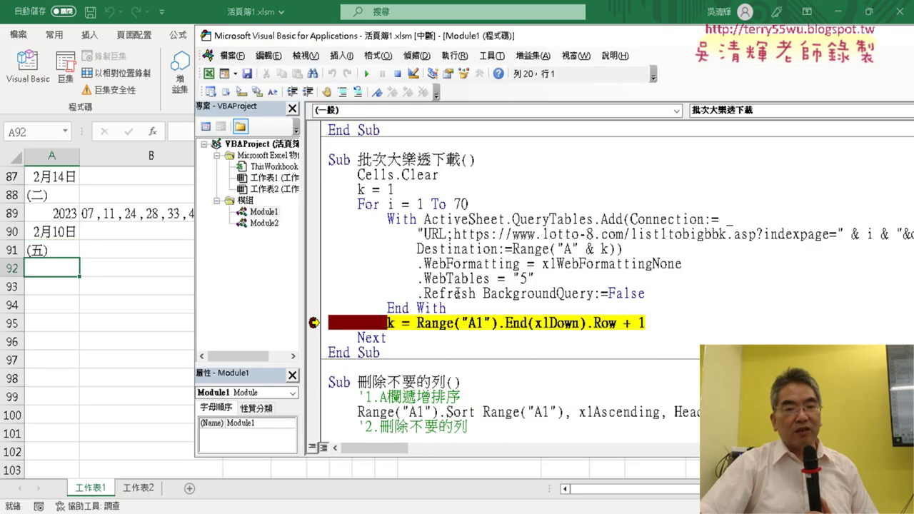
- Check the last-row expression against cells A91 and A92, then execute the k line so k becomes 92
mouse_move(606, 250)
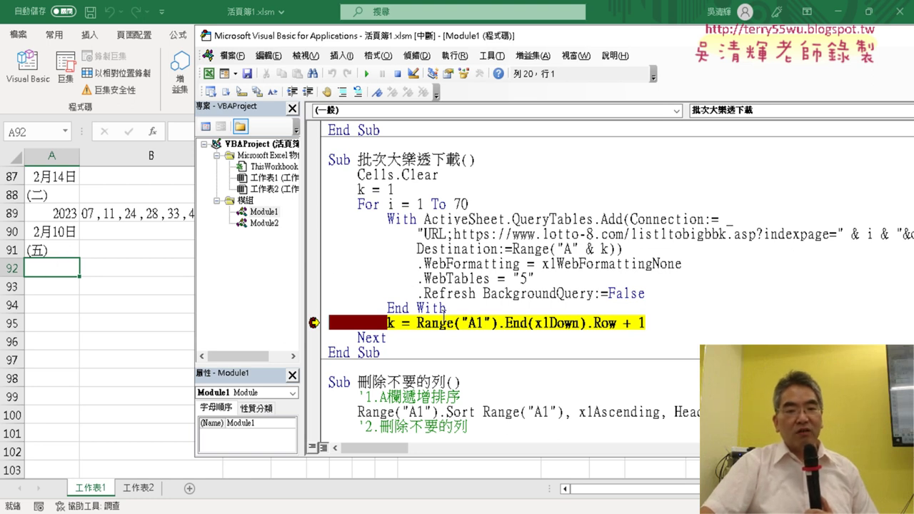
left_click_drag(417, 322, 618, 322)
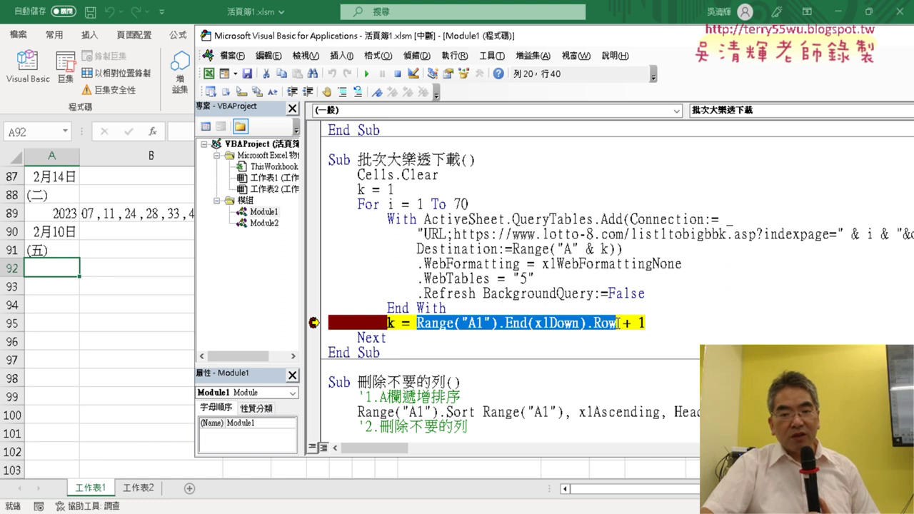
mouse_move(585, 325)
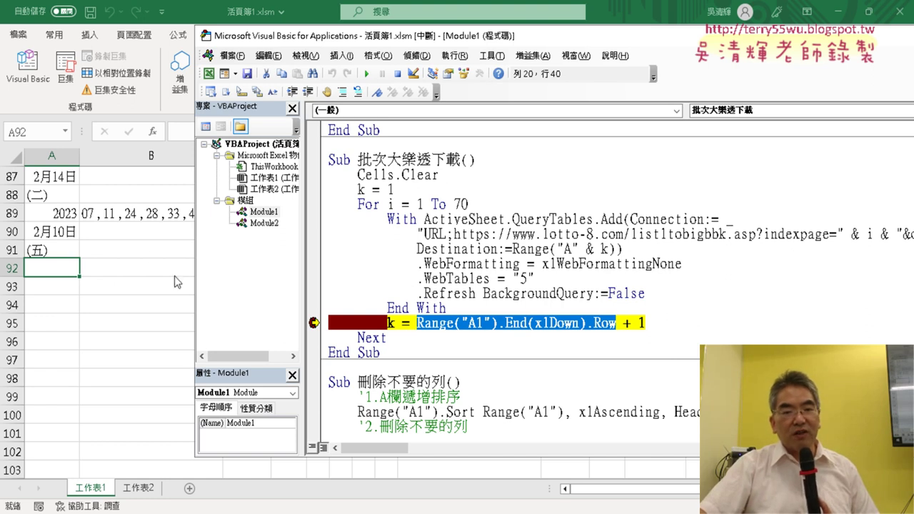
left_click_drag(652, 323, 634, 322)
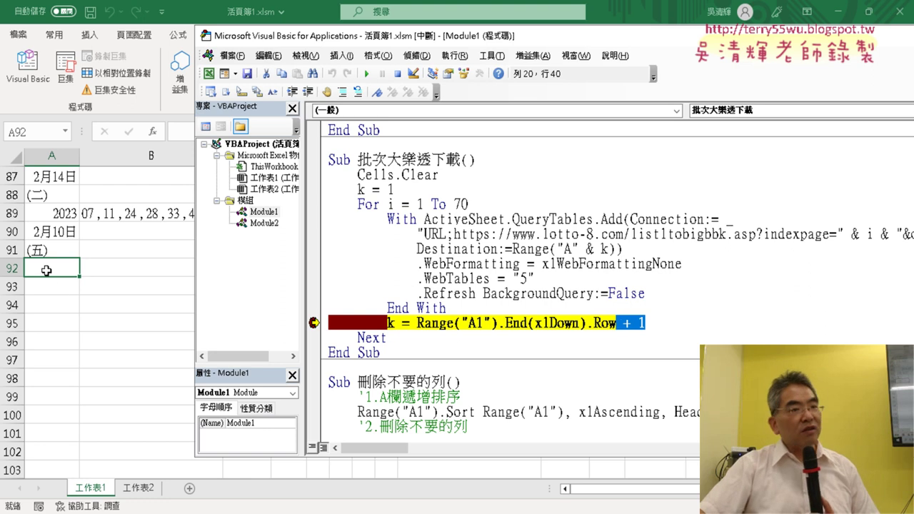
left_click(41, 250)
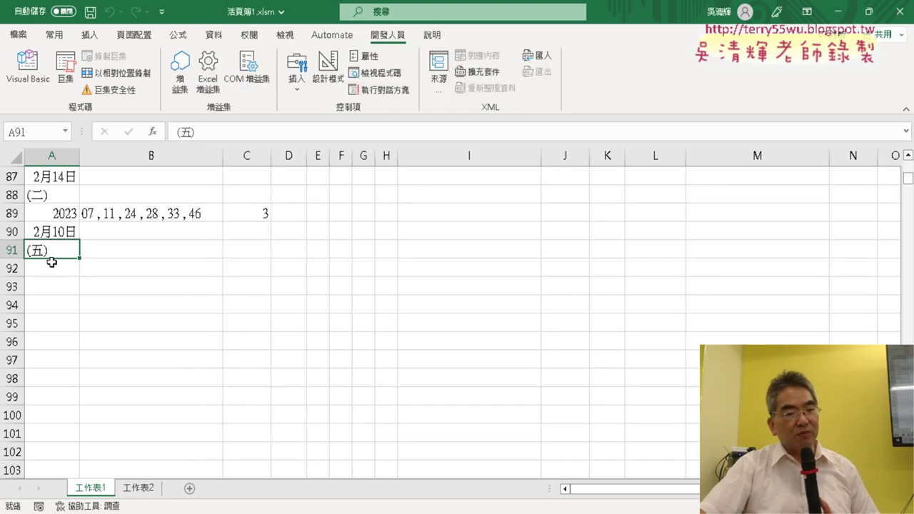
left_click(49, 268)
left_click(27, 69)
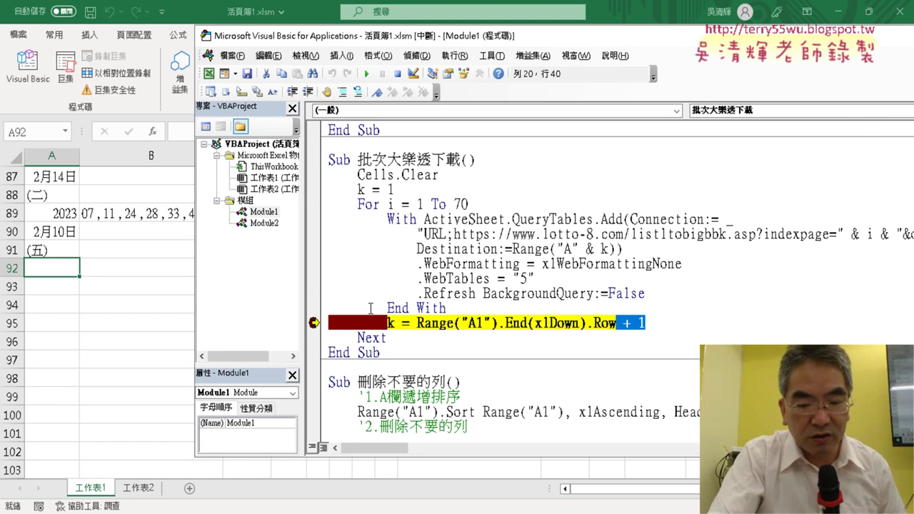
key("F8")
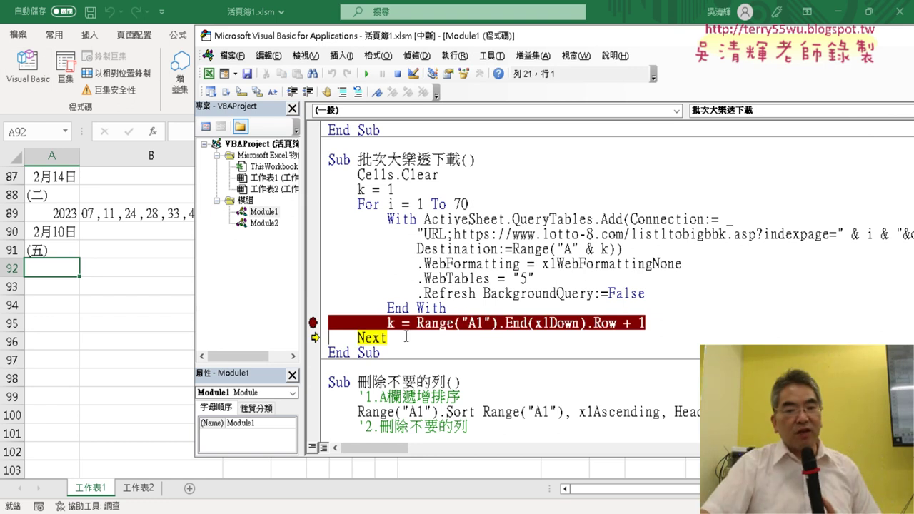
- Check the "A" & k destination, then step through the With block so the next page lands at row 92
mouse_move(391, 322)
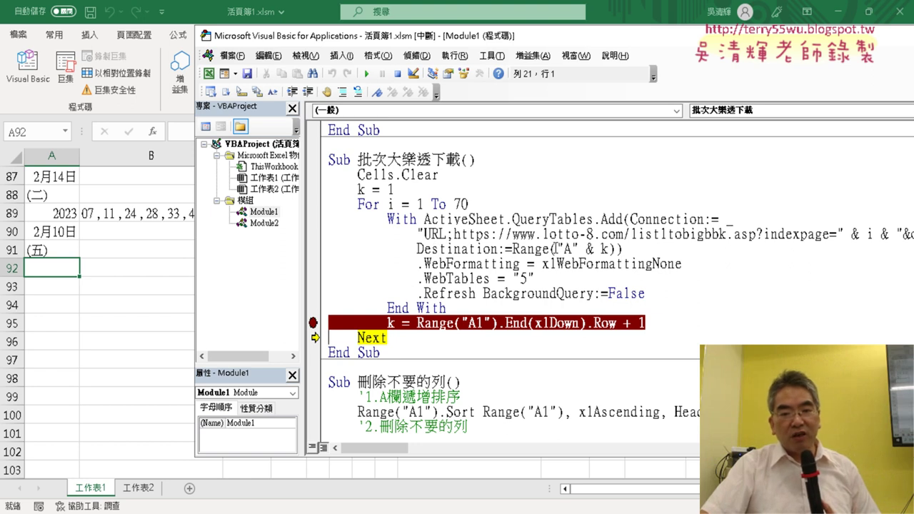
left_click_drag(557, 248, 610, 248)
mouse_move(597, 256)
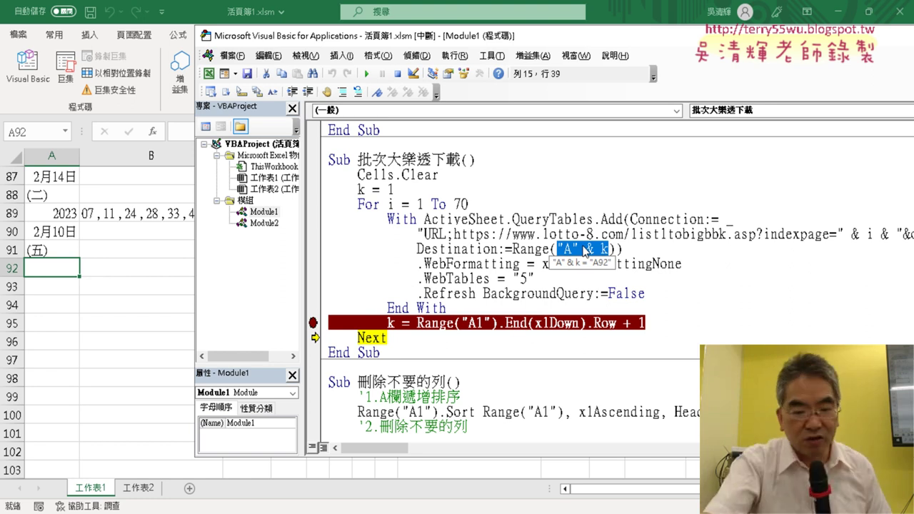
key("F8")
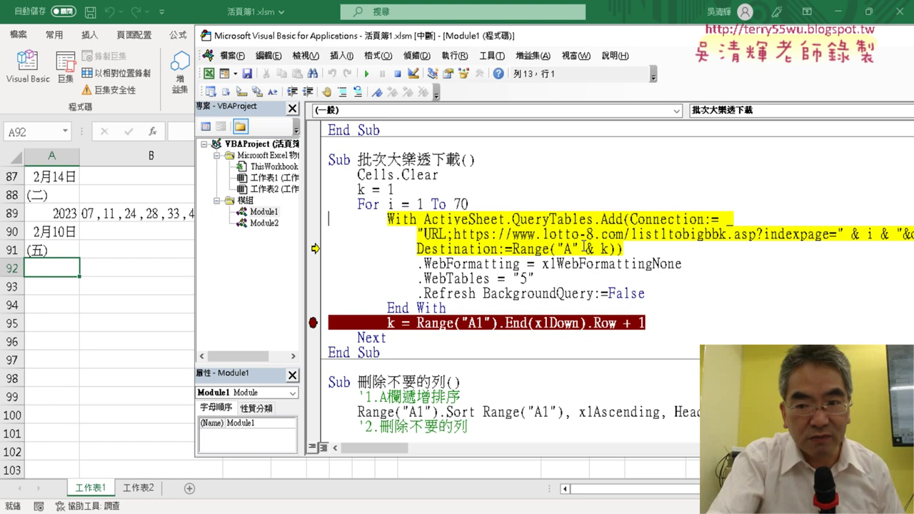
key("F8")
mouse_move(870, 235)
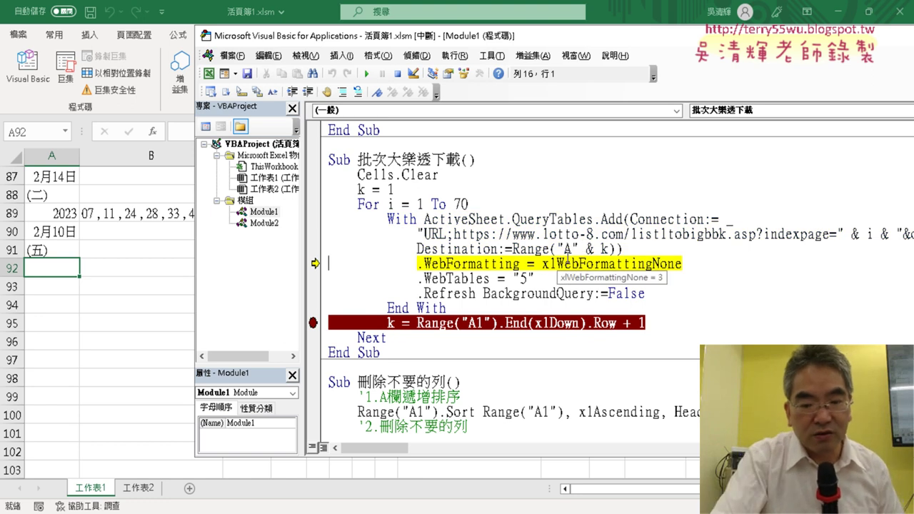
key("F8")
key("F8")
key("F8")
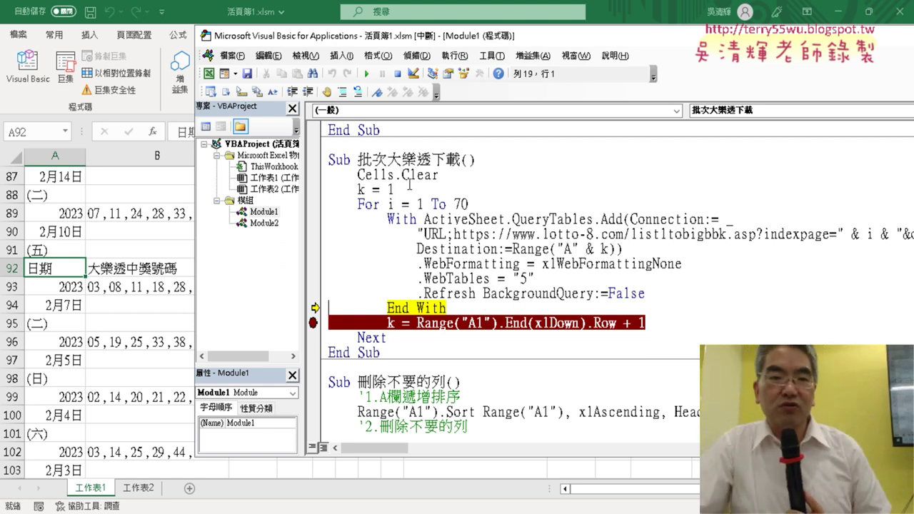
- Review the page URL and k = 1 lines, then clear the breakpoint beside k = Range("A1").End(xlDown).Row + 1
left_click_drag(397, 38, 300, 51)
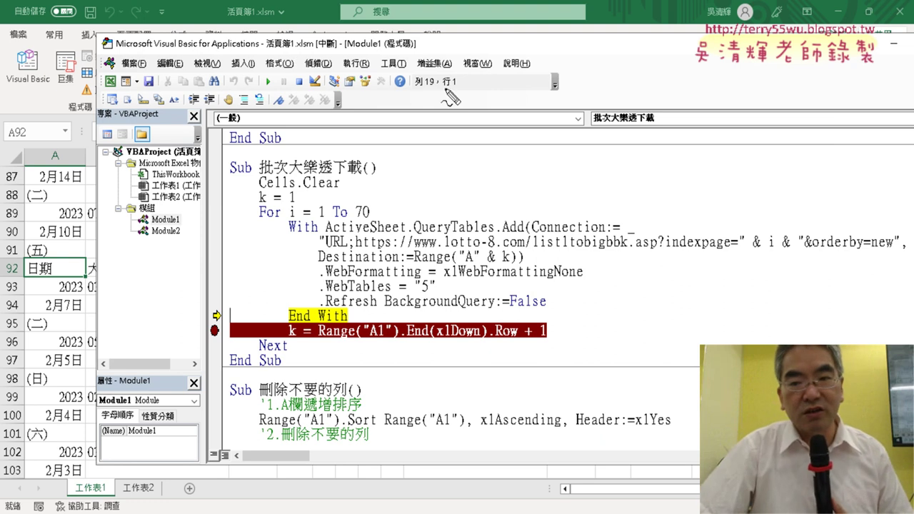
mouse_move(806, 256)
left_mouse_down()
mouse_move(732, 232)
mouse_move(805, 251)
left_mouse_up()
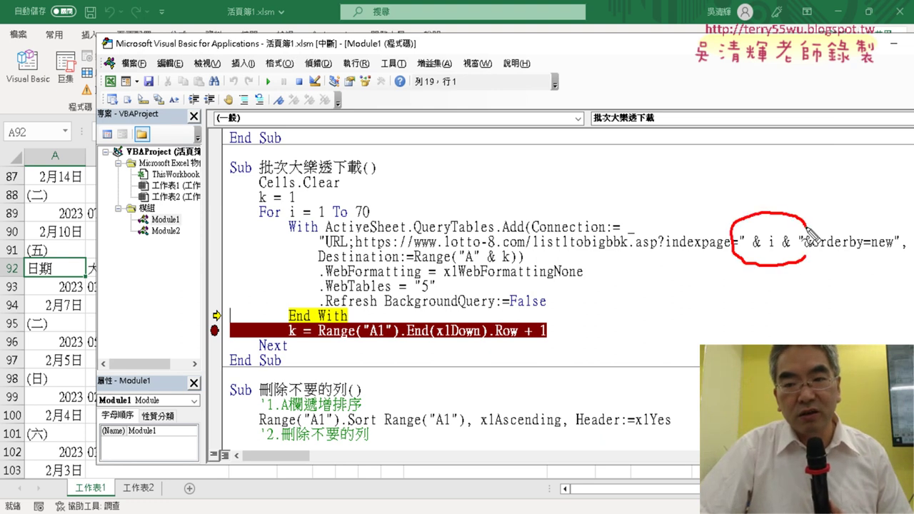
left_click_drag(271, 192, 274, 204)
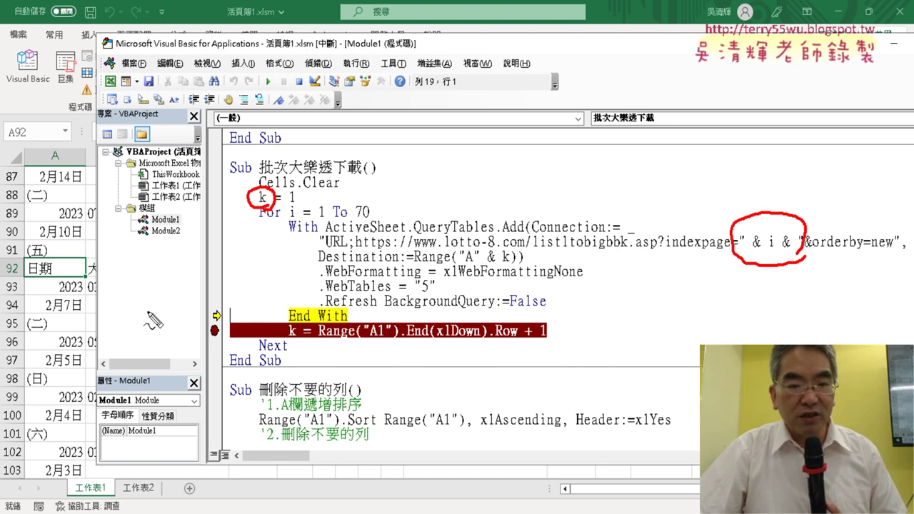
left_click_drag(300, 344, 288, 340)
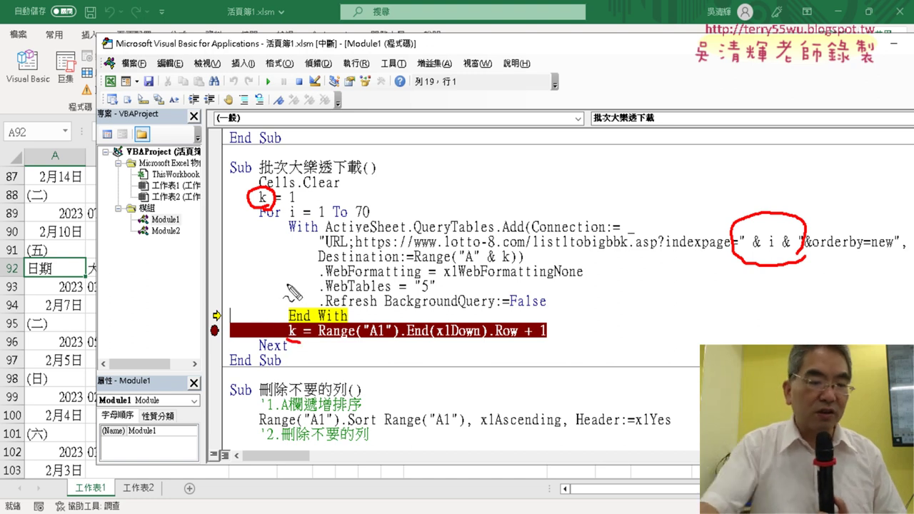
key("Escape")
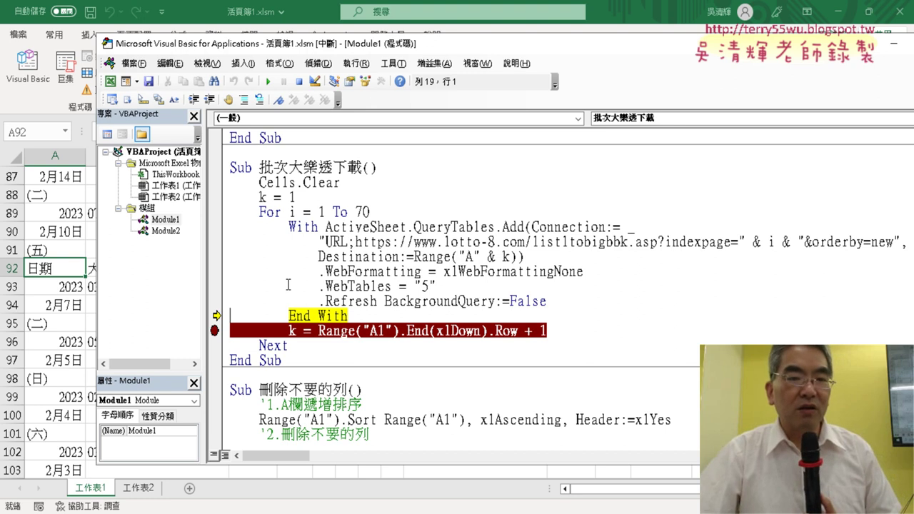
left_click(217, 330)
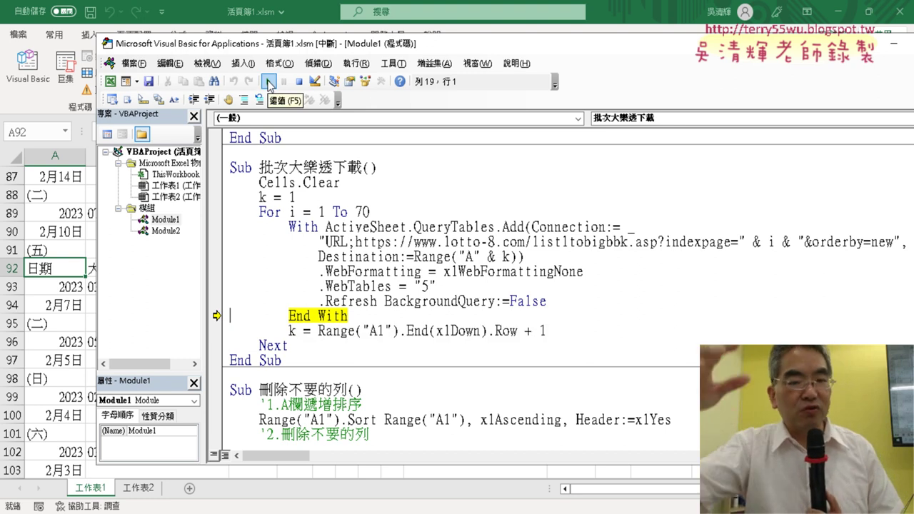
scroll(368, 174, "up", 2)
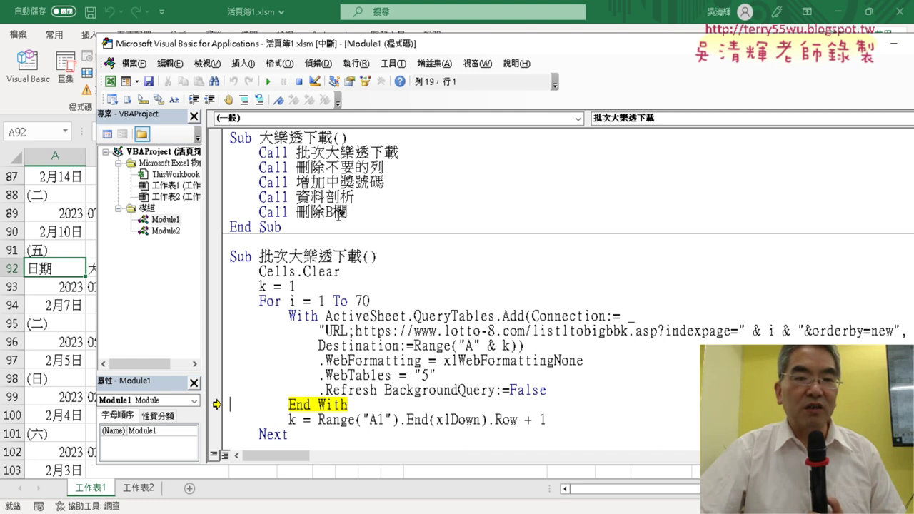
- Reset the paused macro to end break mode
left_click_drag(348, 212, 223, 212)
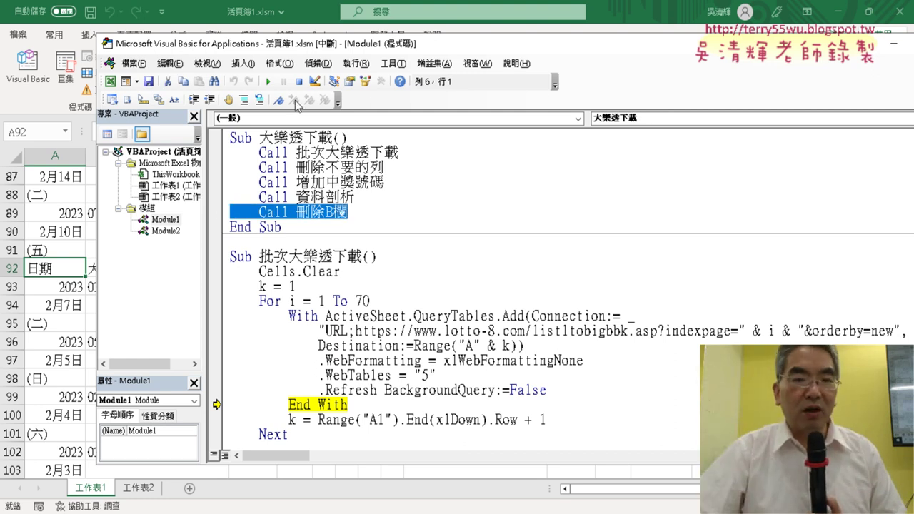
left_click(299, 81)
left_click(311, 182)
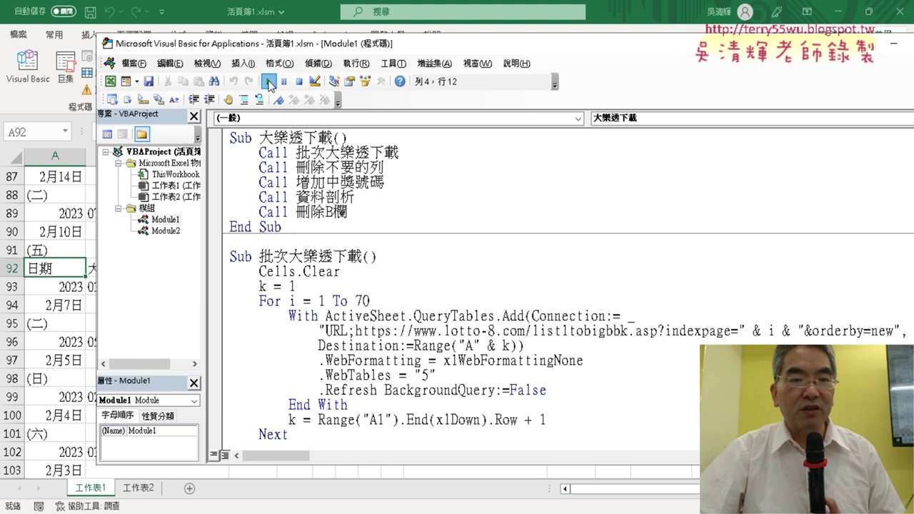
- Run the 大樂透下載 macro in full and return to the worksheet of downloaded draws
left_click(269, 83)
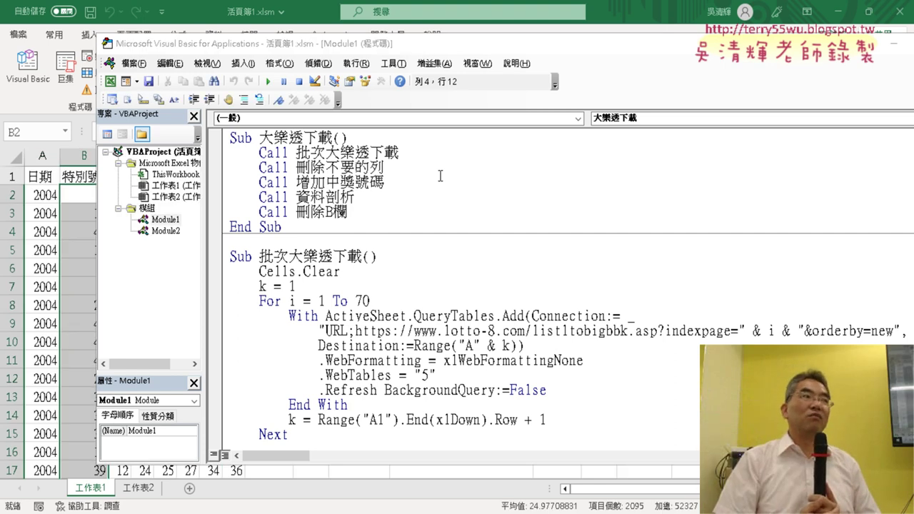
left_click_drag(353, 213, 223, 150)
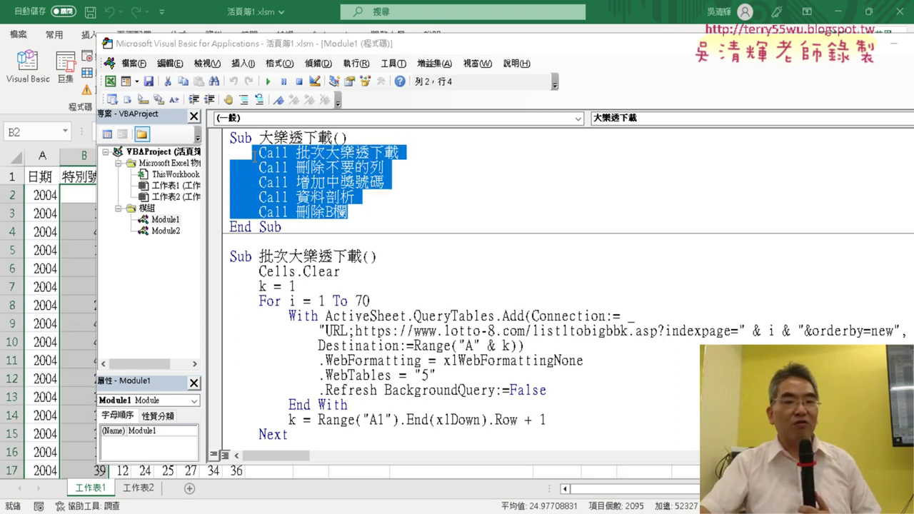
left_click(75, 195)
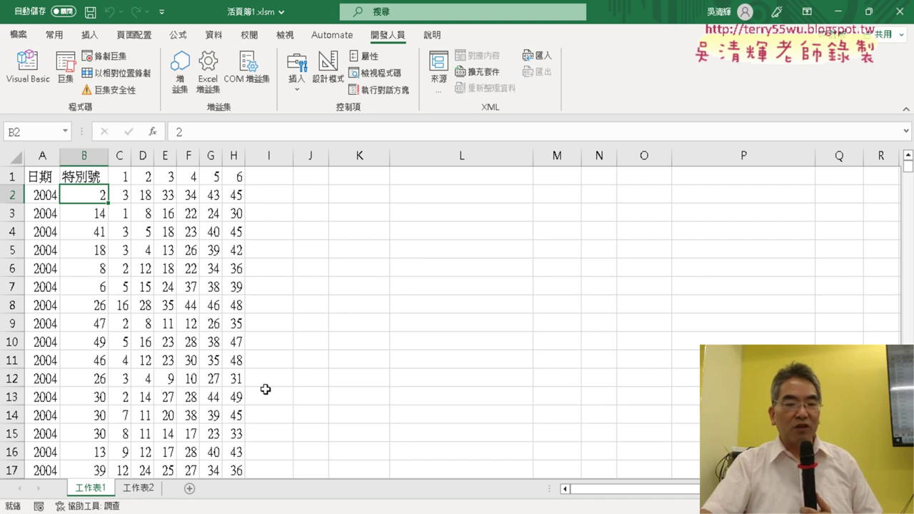
- Switch to 工作表2, select the 名次 heading and show the 資料 ribbon tools
left_click(140, 489)
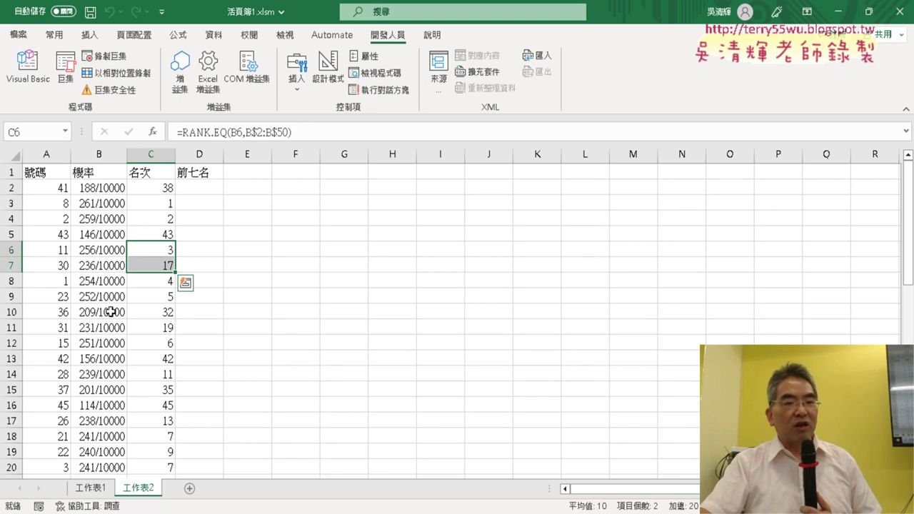
left_click(206, 187)
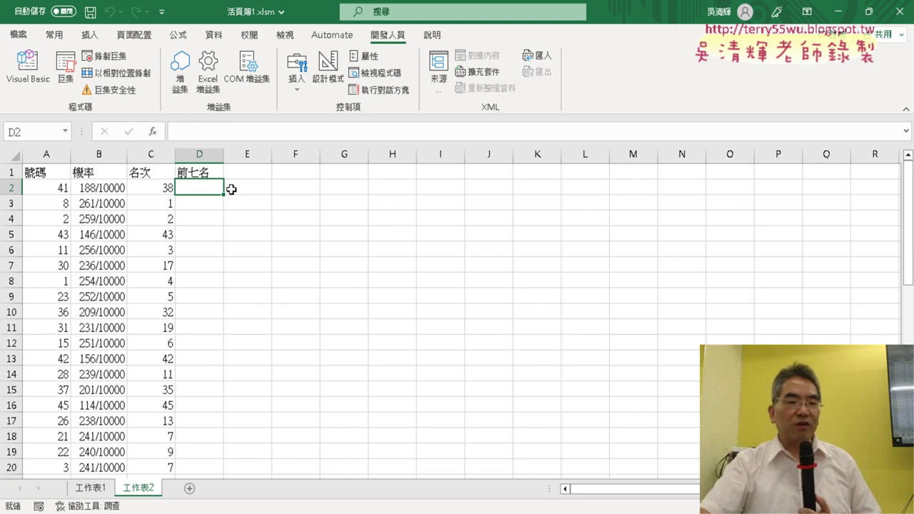
left_click(156, 168)
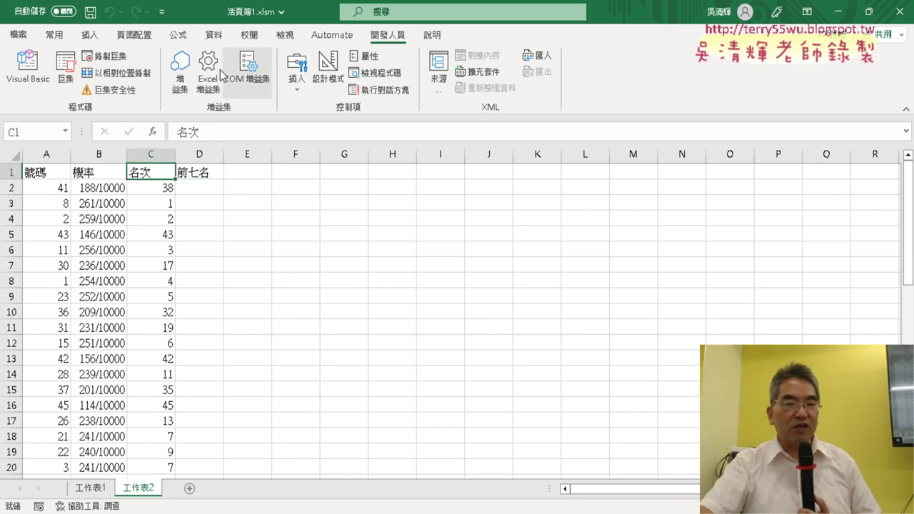
left_click(213, 34)
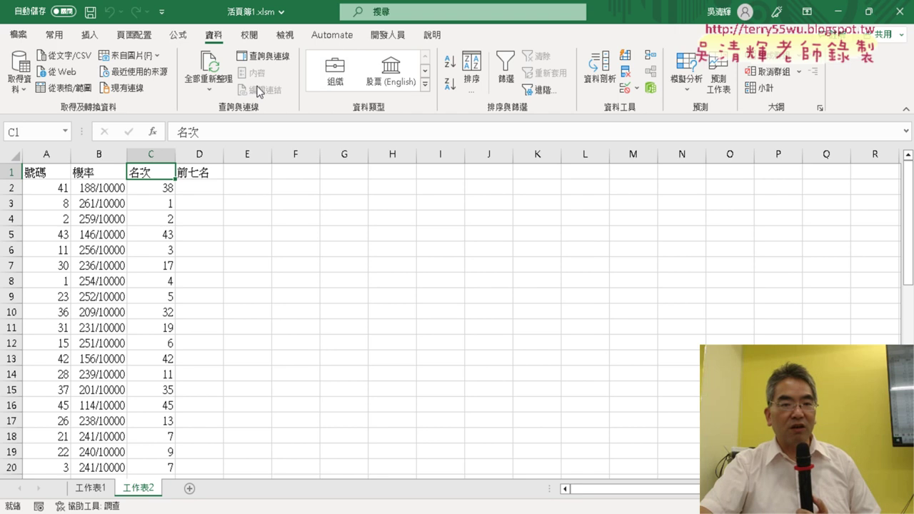
- Sort ascending by 名次 and select the top eight ranks, including the two tied at 7
left_click(449, 63)
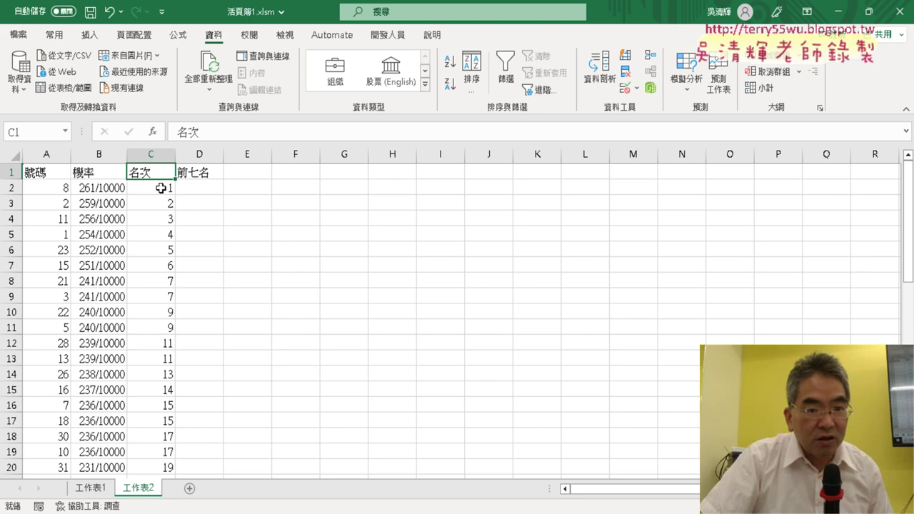
left_click_drag(162, 188, 174, 300)
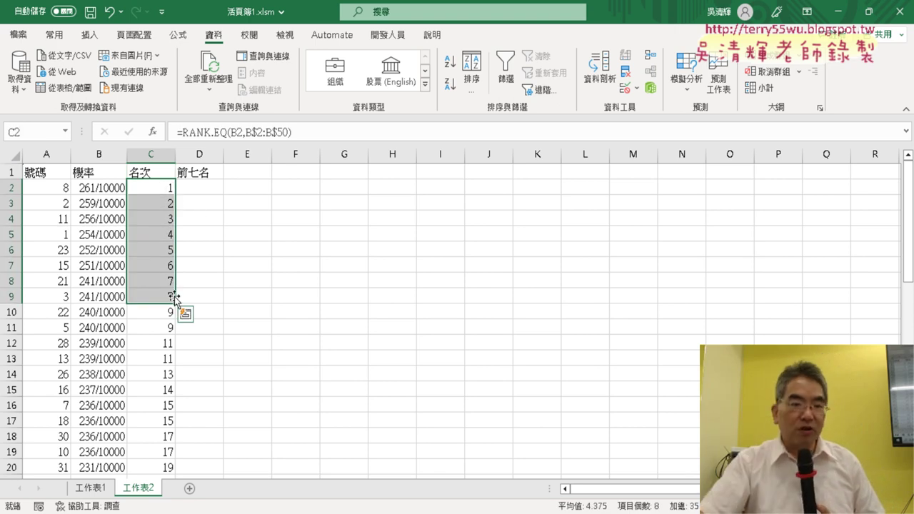
left_click(187, 280)
left_click_drag(160, 280, 160, 292)
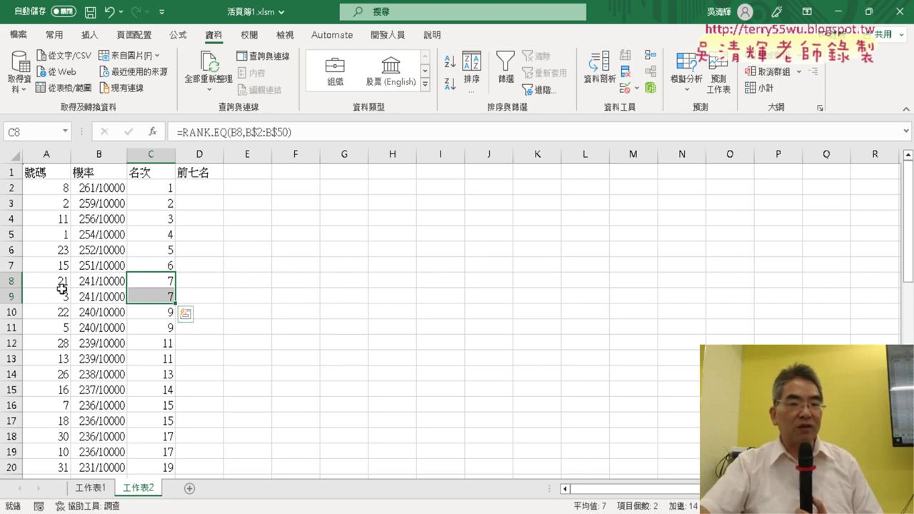
- Check numbers 21 and 3 in rows 8 and 9, then switch to the Google Docs notes
left_click(57, 284)
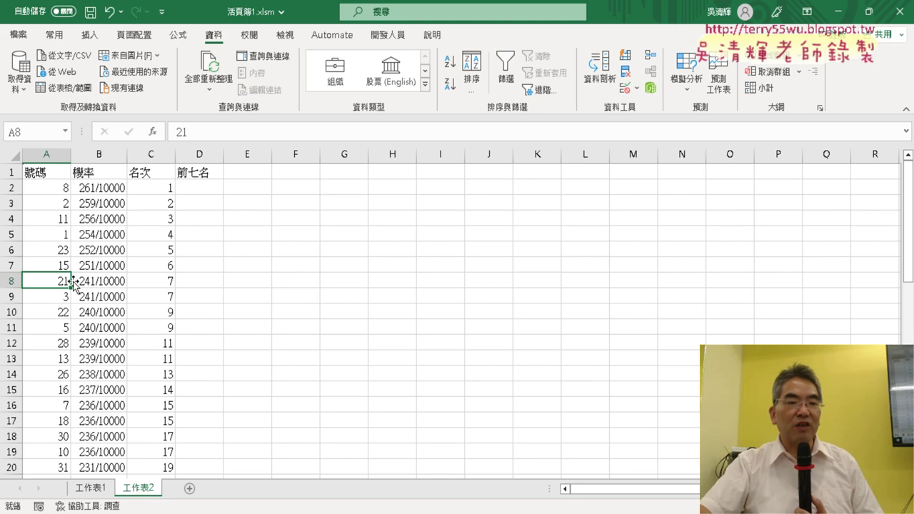
left_click(60, 299)
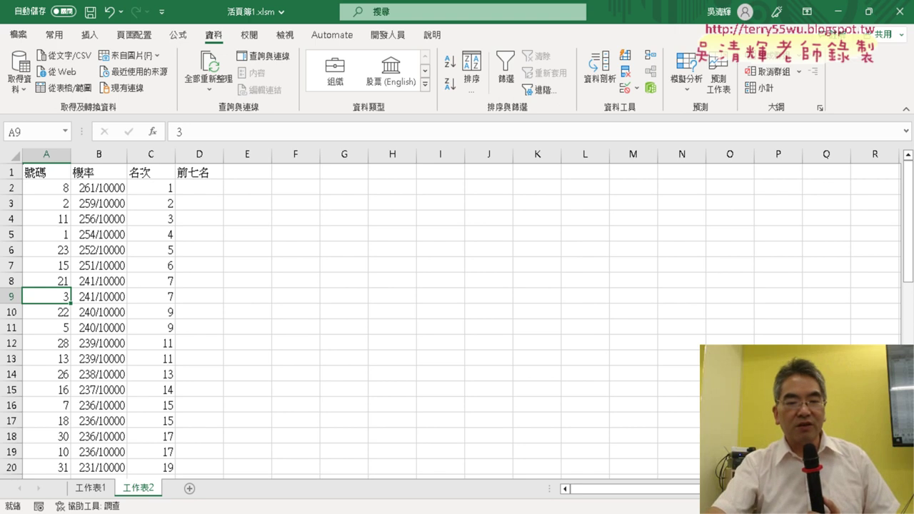
key("alt+Tab")
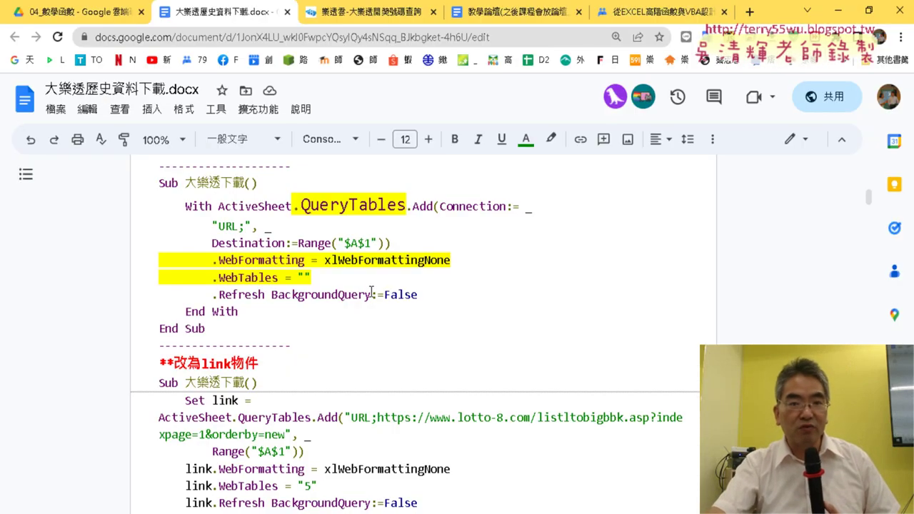
- Open the lesson-9 Google Groups post, mark 大樂透資料下載 in item 01, then go to 樂透雲
left_click(502, 15)
left_click(615, 15)
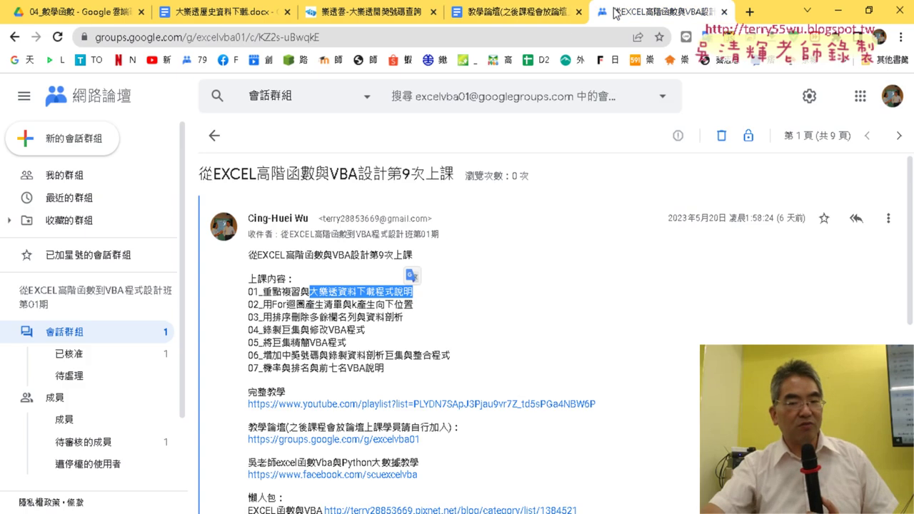
left_click(459, 375)
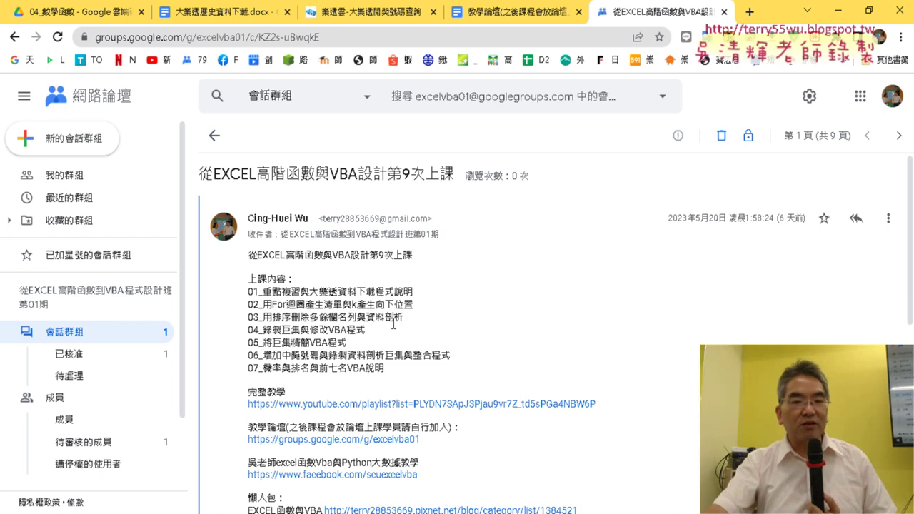
left_click_drag(310, 292, 376, 292)
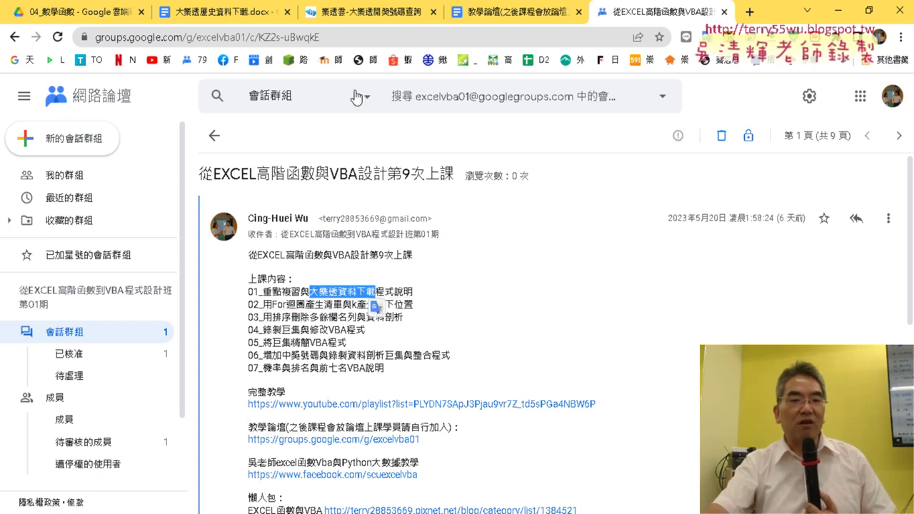
left_click(362, 11)
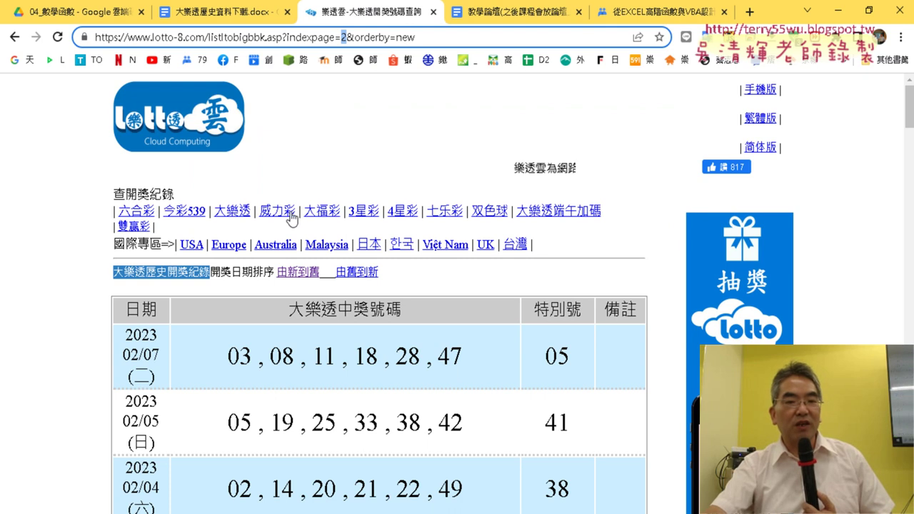
- Reload the lotto-8.com results, select the latest draw's numbers and scroll down the list
key("Return")
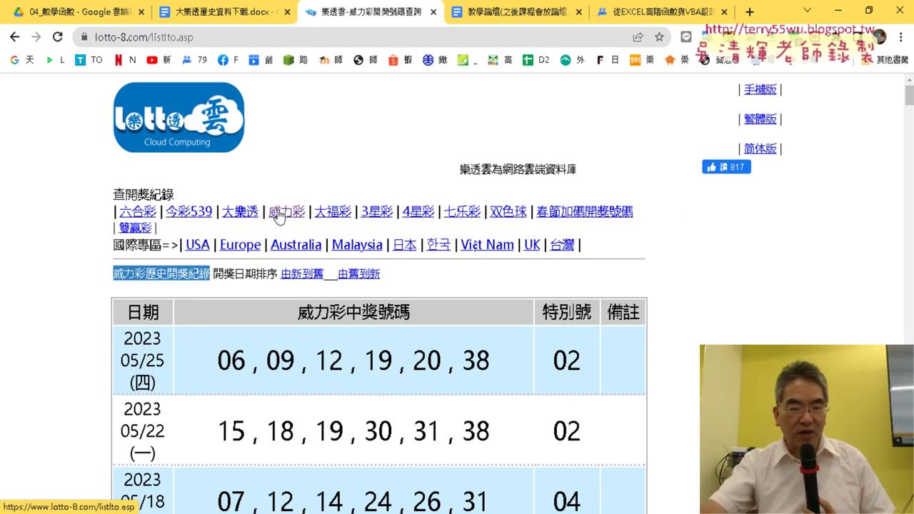
mouse_move(213, 360)
left_mouse_down()
mouse_move(503, 370)
mouse_move(597, 360)
left_mouse_up()
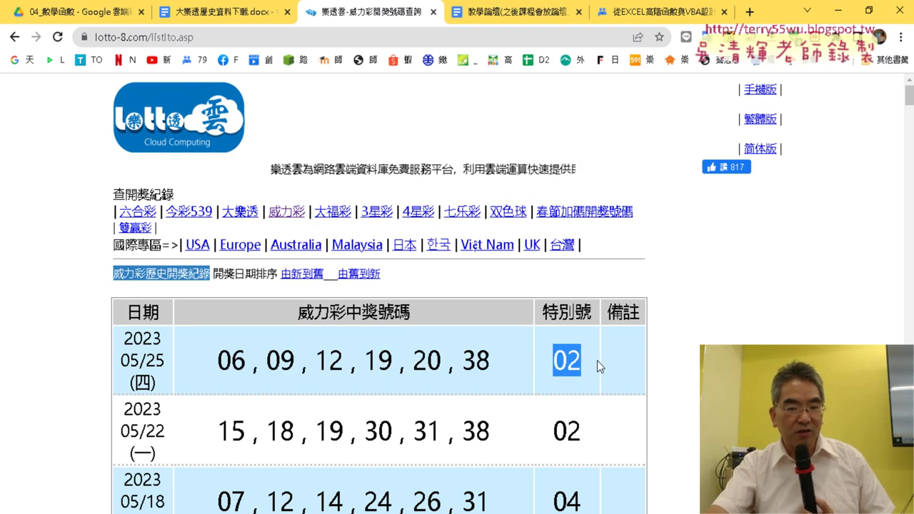
scroll(598, 361, "down", 2)
scroll(598, 360, "down", 2)
scroll(599, 356, "down", 2)
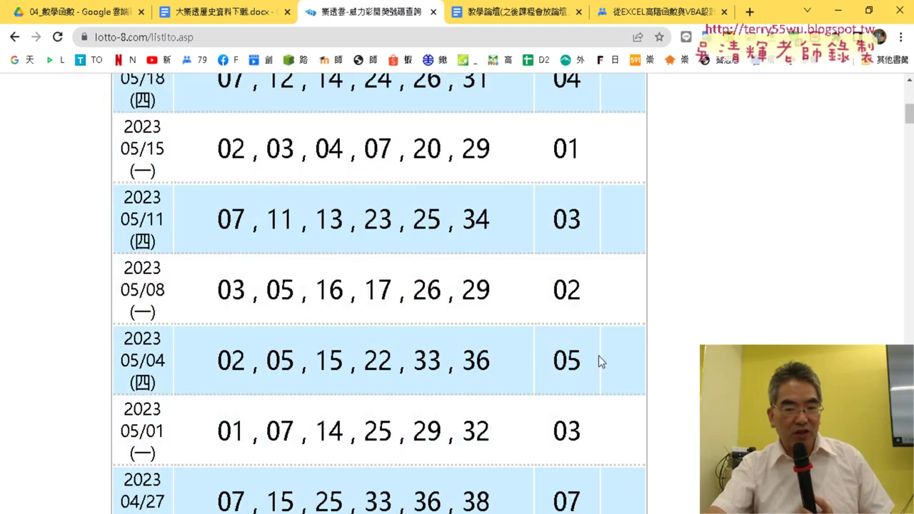
scroll(598, 355, "down", 2)
scroll(599, 355, "down", 1)
scroll(598, 355, "down", 1)
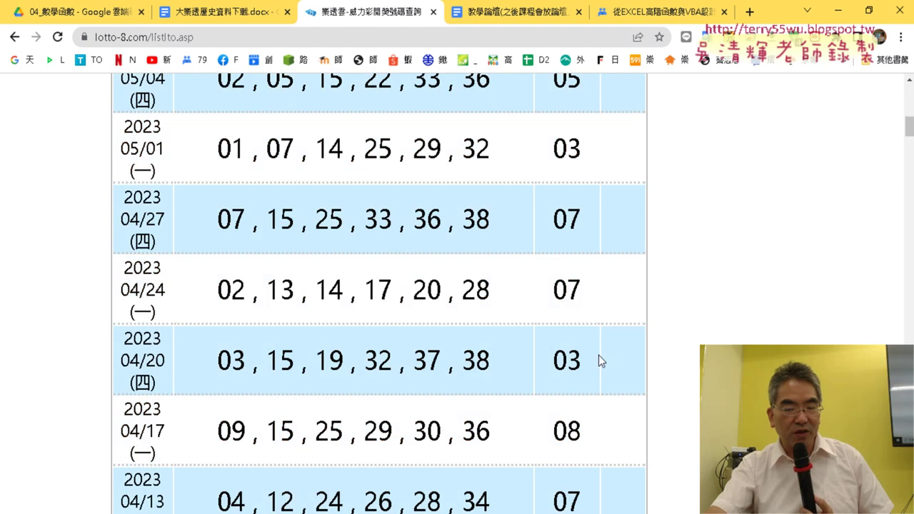
scroll(598, 355, "down", 1)
scroll(599, 356, "down", 1)
scroll(598, 362, "down", 1)
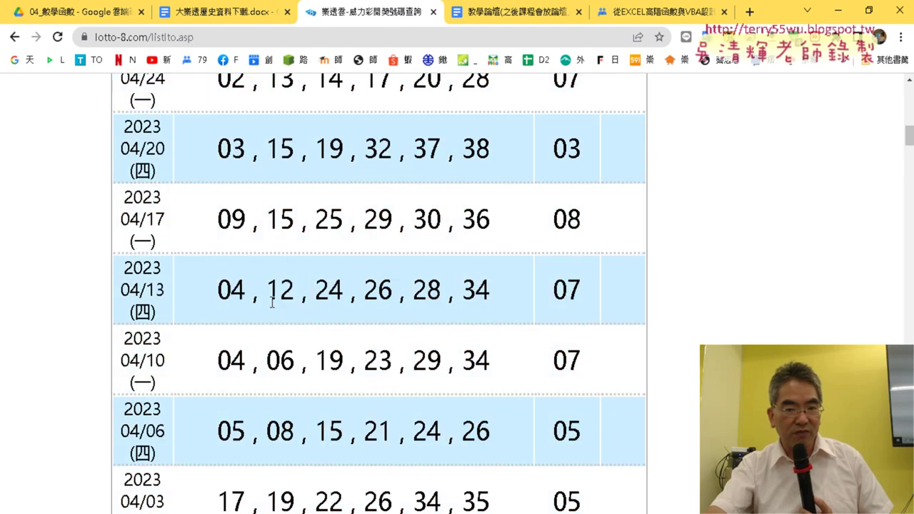
scroll(492, 302, "down", 1)
scroll(492, 302, "down", 1)
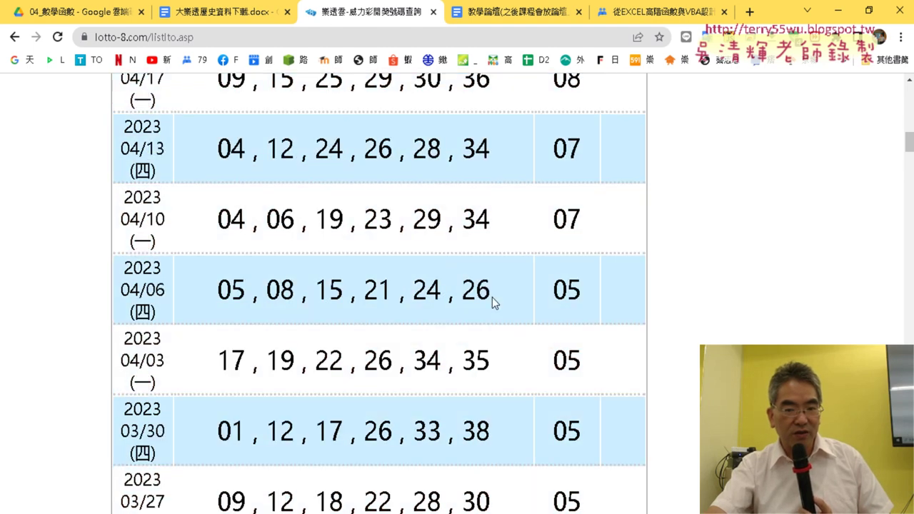
scroll(492, 303, "down", 1)
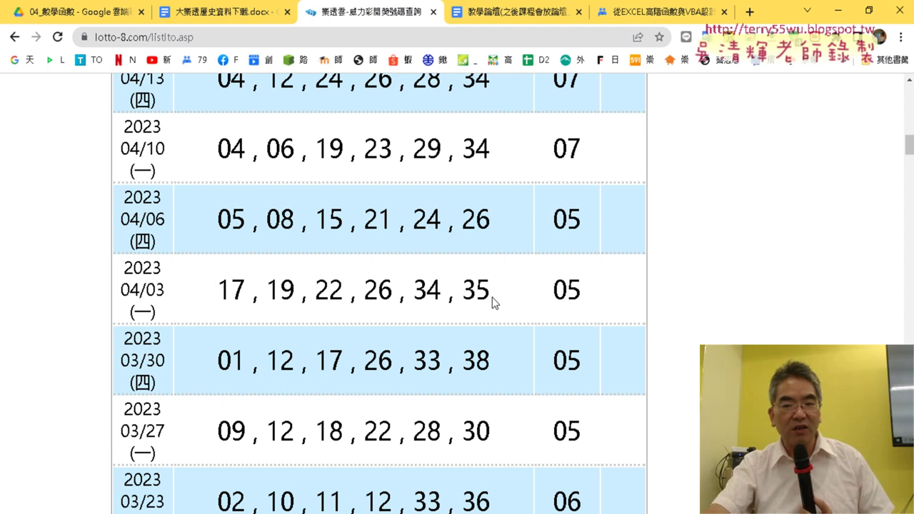
- Reach the bottom of the 威力彩 page and highlight the last rows and page links 1–17
scroll(492, 300, "up", 3)
scroll(492, 300, "up", 7)
scroll(492, 298, "up", 6)
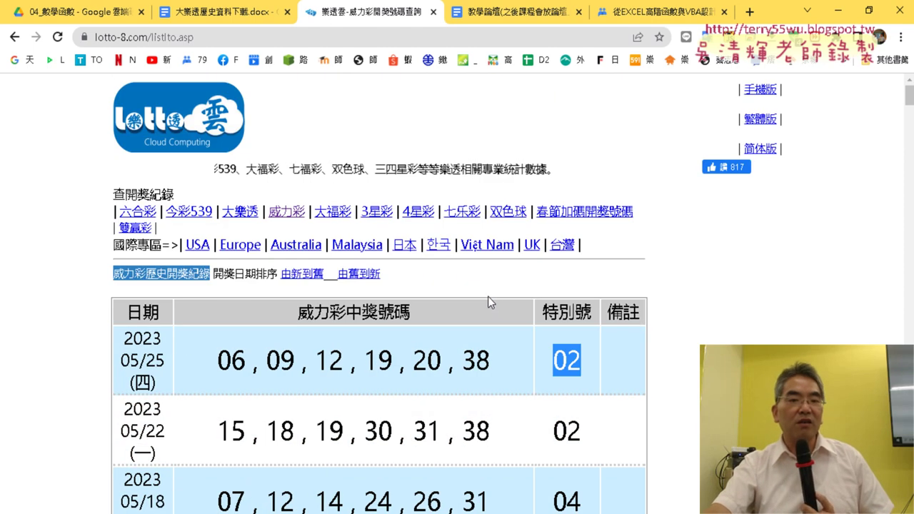
scroll(659, 326, "down", 3)
scroll(704, 322, "down", 6)
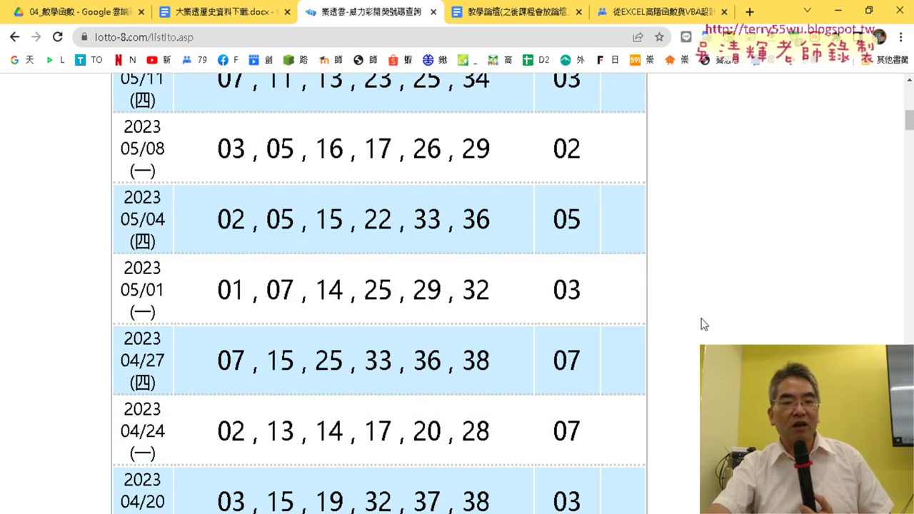
scroll(704, 322, "down", 8)
scroll(703, 321, "down", 3)
scroll(704, 322, "down", 6)
scroll(704, 322, "down", 6)
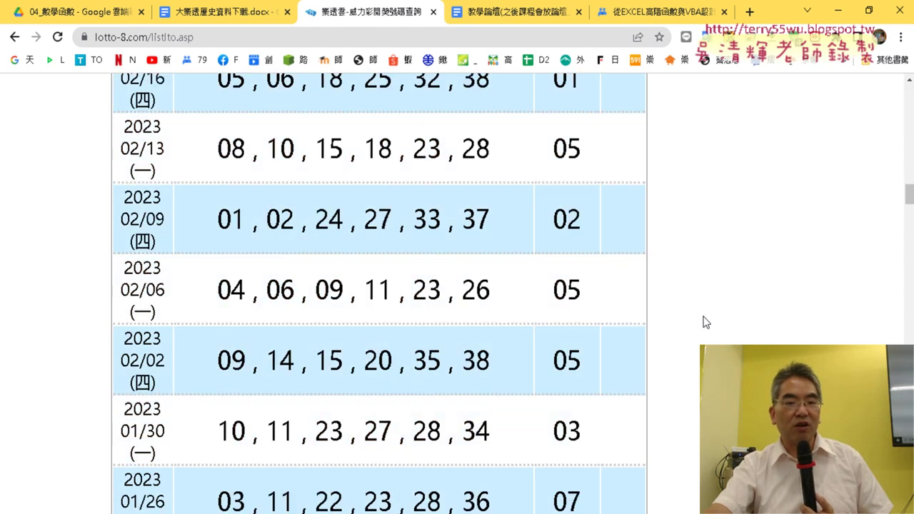
scroll(703, 322, "down", 3)
scroll(703, 322, "down", 6)
scroll(704, 322, "down", 7)
scroll(700, 321, "down", 4)
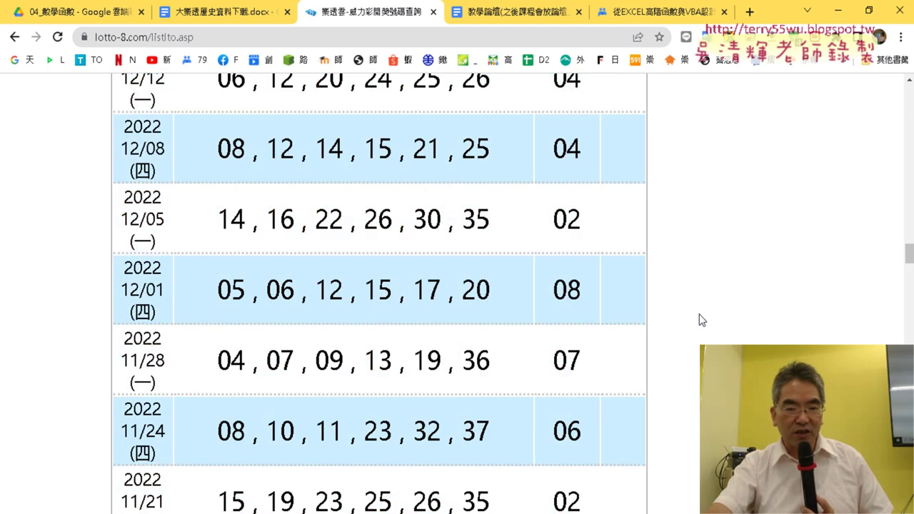
scroll(700, 321, "down", 6)
scroll(700, 321, "down", 3)
left_click_drag(909, 284, 909, 400)
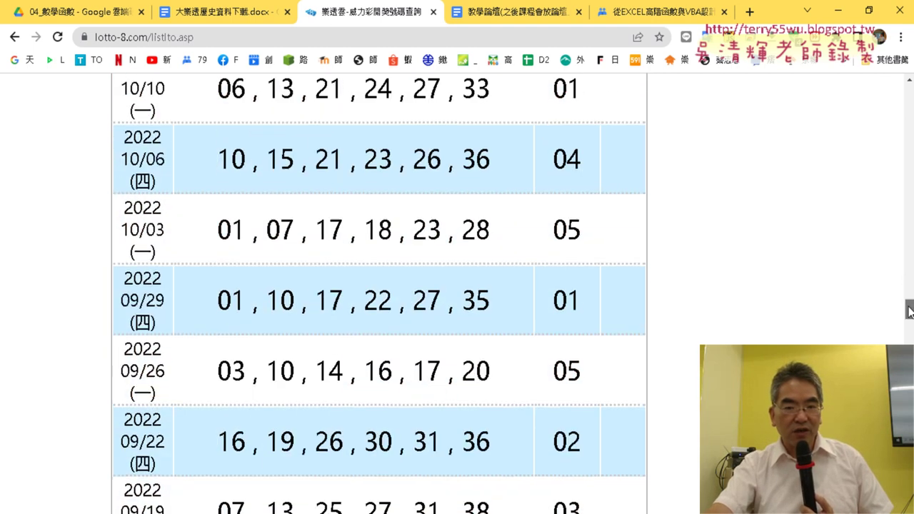
scroll(457, 286, "up", 5)
scroll(457, 286, "up", 5)
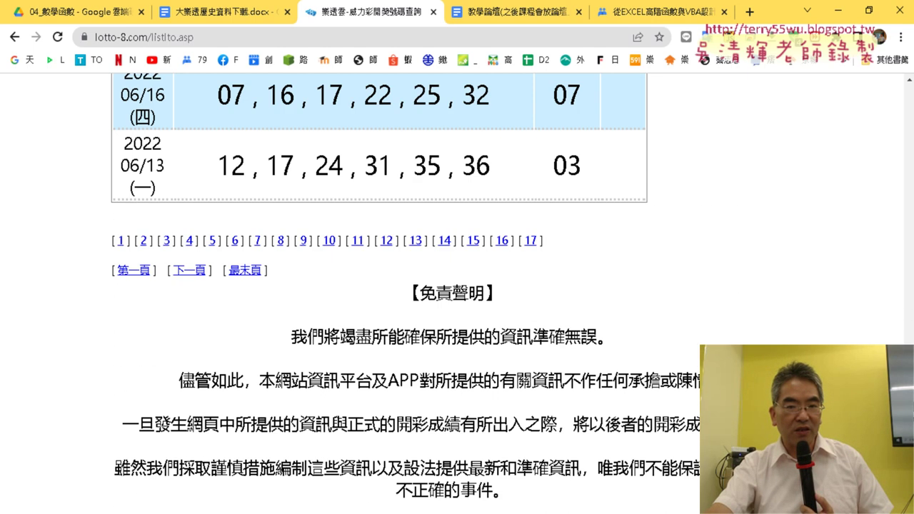
scroll(457, 286, "up", 2)
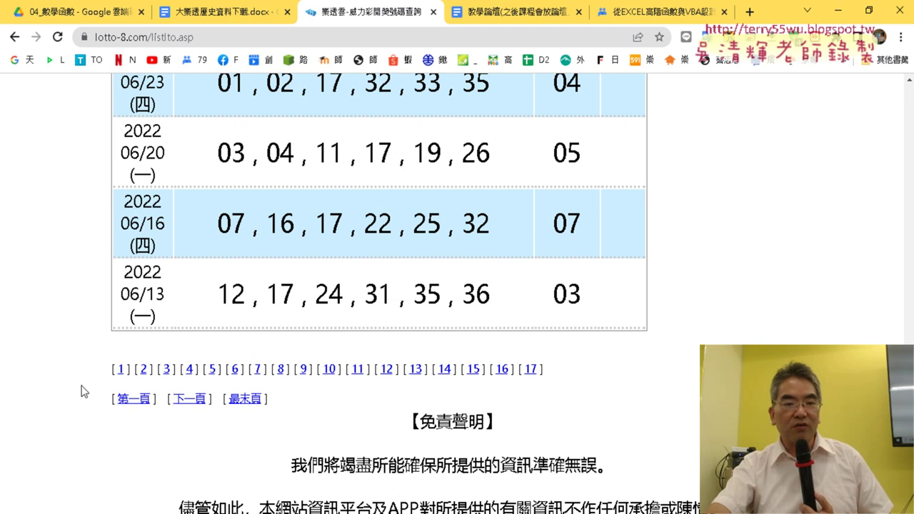
left_click_drag(102, 380, 299, 368)
left_click_drag(547, 369, 113, 367)
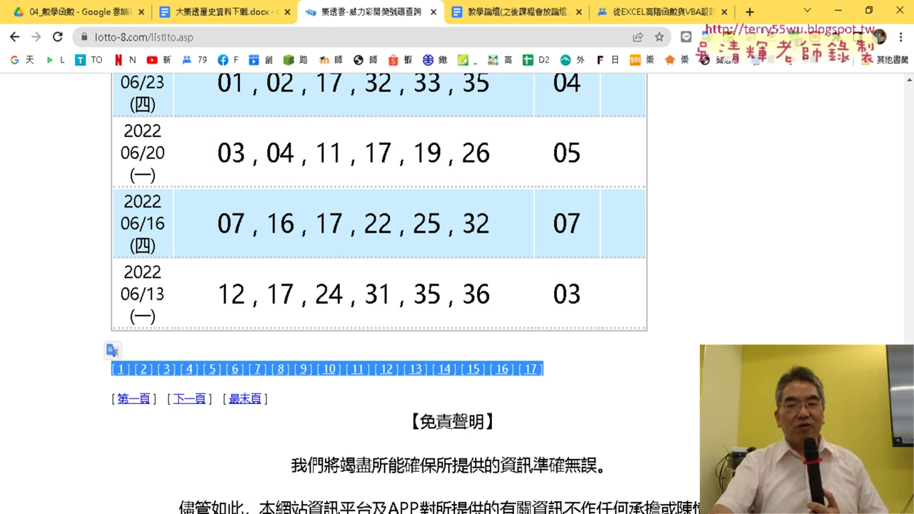
- Inspect the HTML behind the 日期 table header in DevTools, then close the inspector at the page top
key("Home")
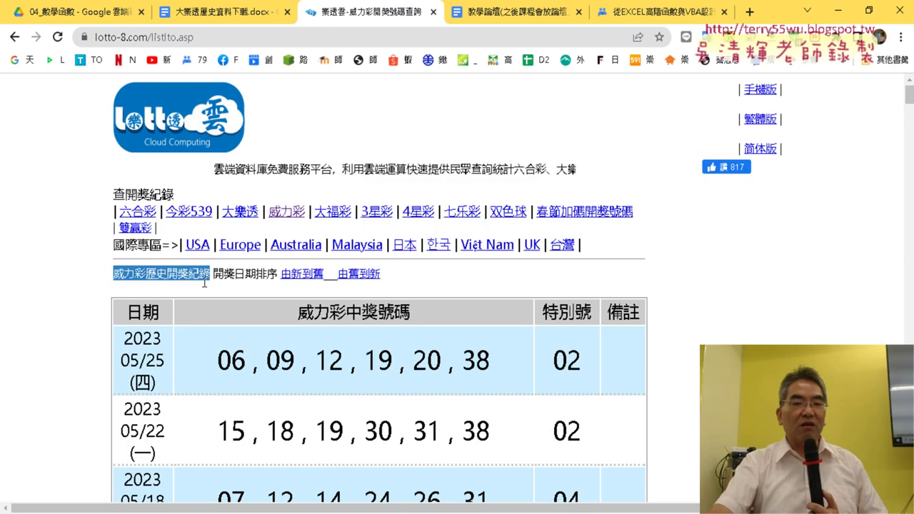
scroll(95, 336, "down", 3)
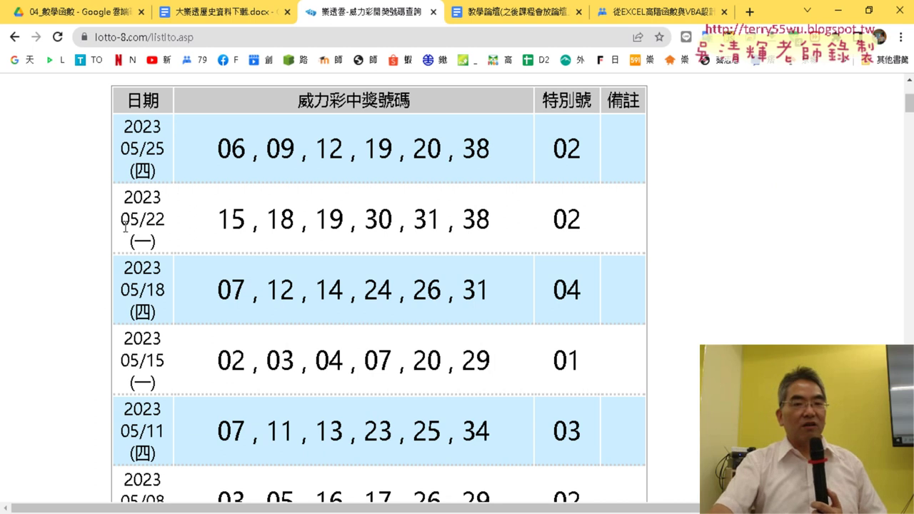
scroll(125, 226, "up", 1)
left_click_drag(127, 173, 158, 174)
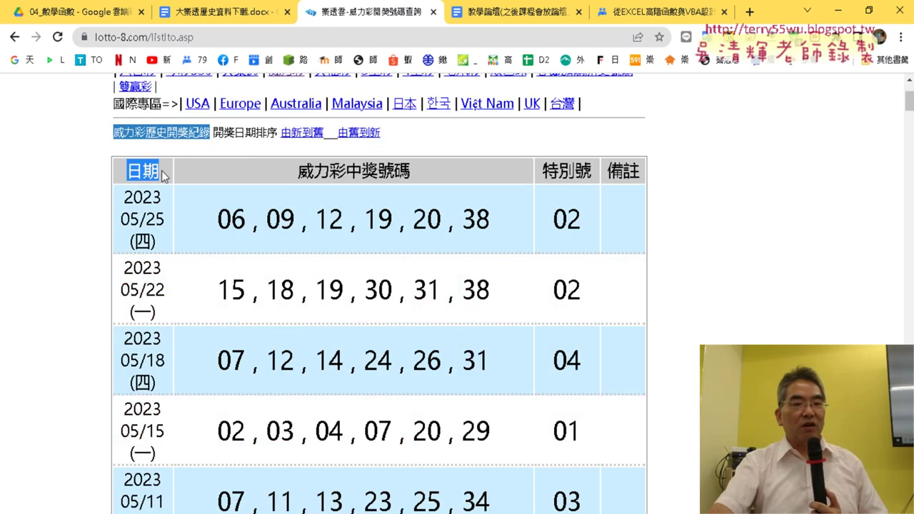
right_click(127, 173)
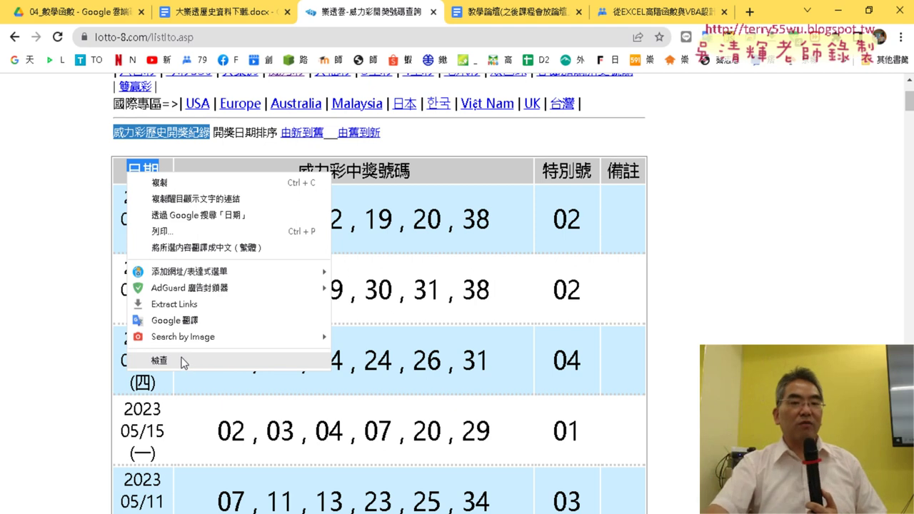
left_click(110, 205)
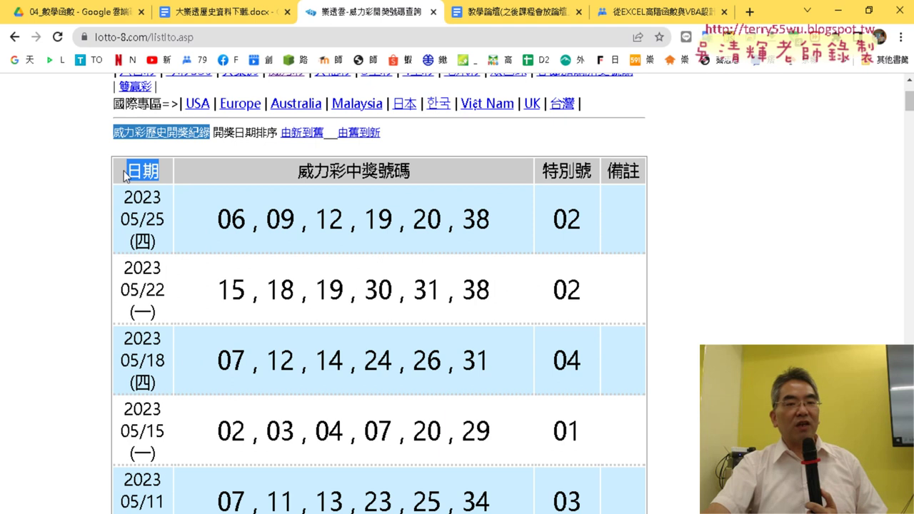
left_click(110, 153)
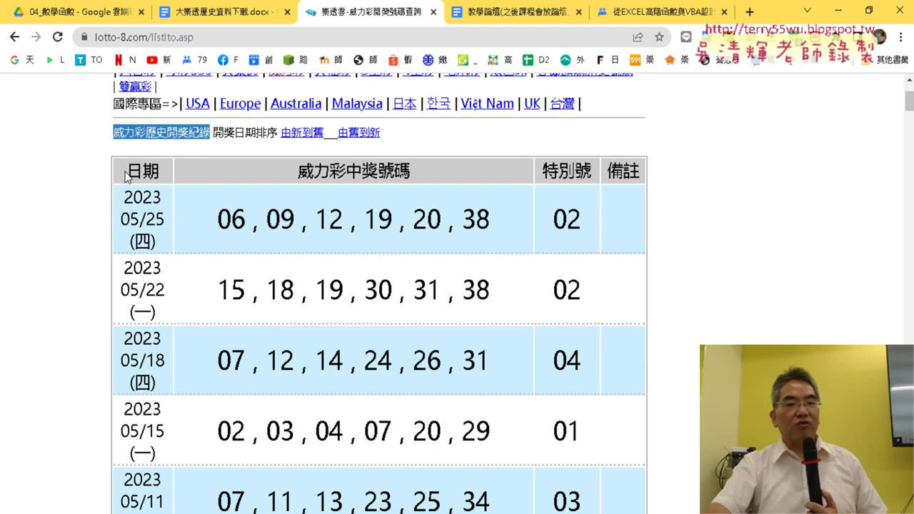
left_click_drag(126, 172, 189, 167)
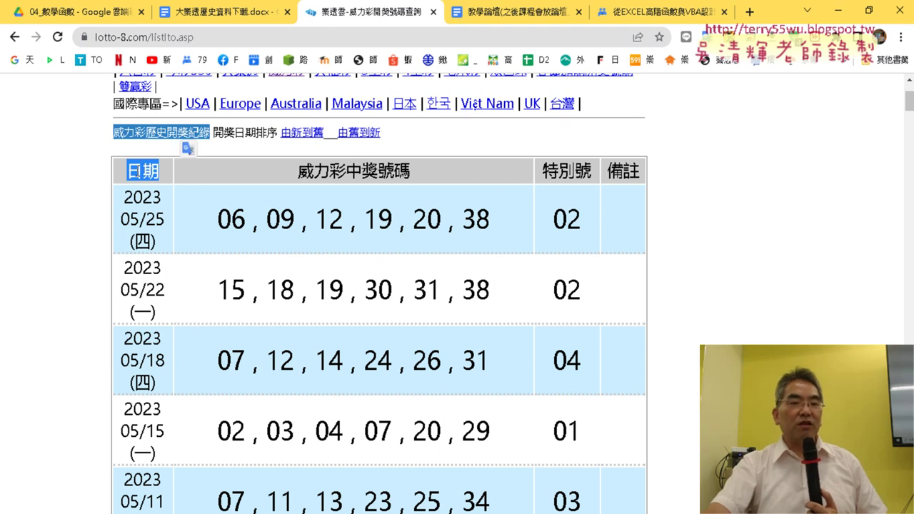
right_click(138, 172)
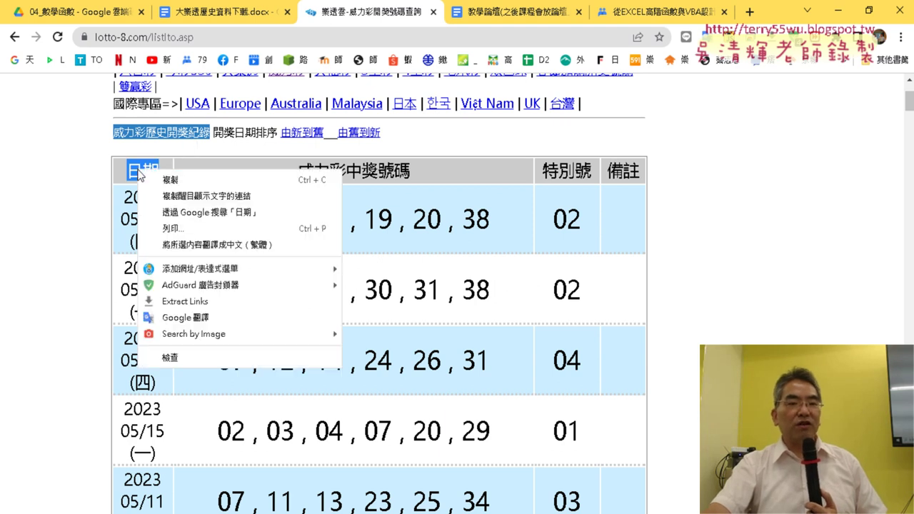
left_click(197, 358)
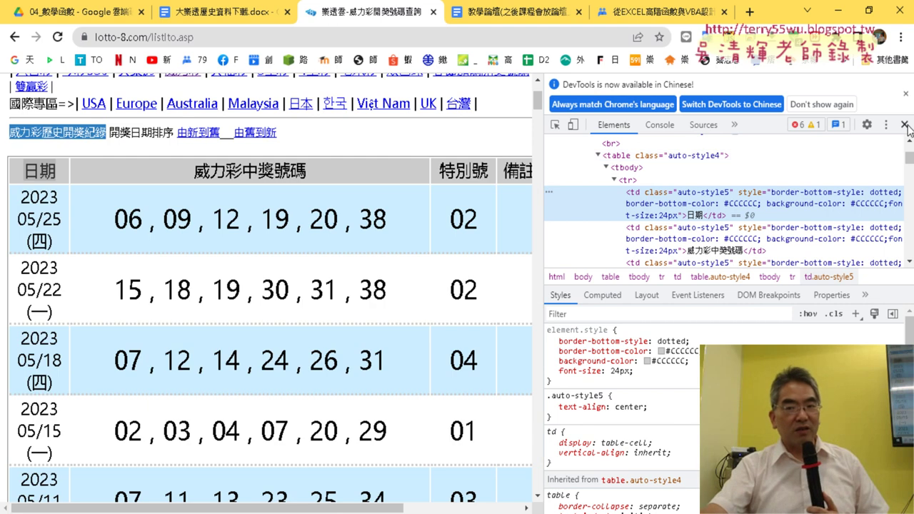
left_click(905, 125)
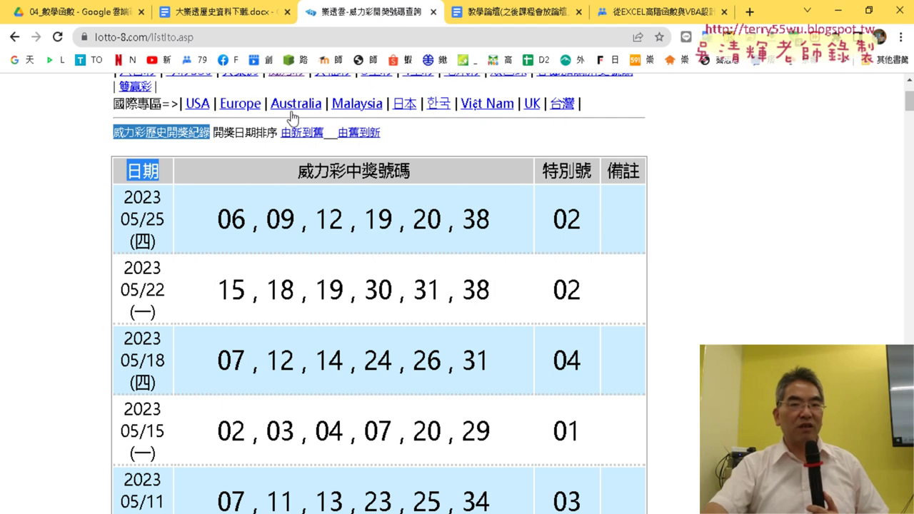
- Close the lotto tab, select 黑名單篩選_.xlsx in Drive, minimize Chrome, and close 活頁簿1.xlsm without saving
left_click(433, 11)
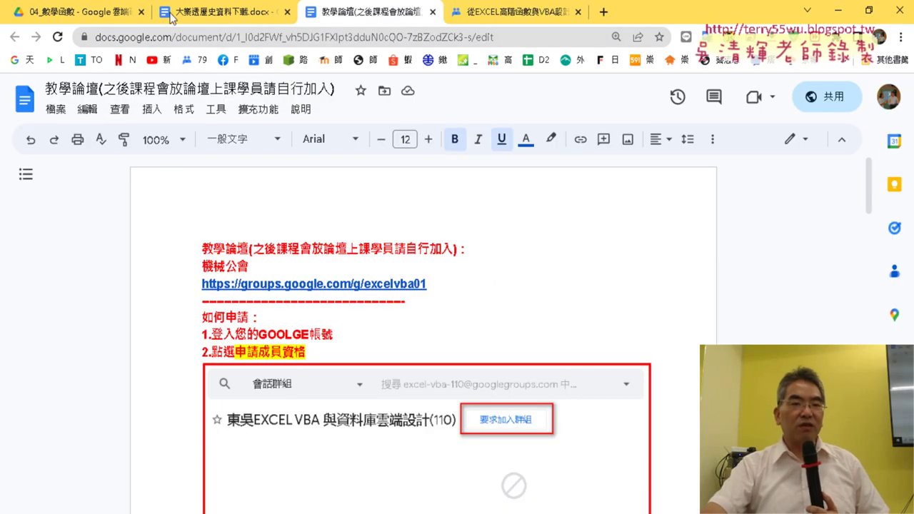
left_click(75, 14)
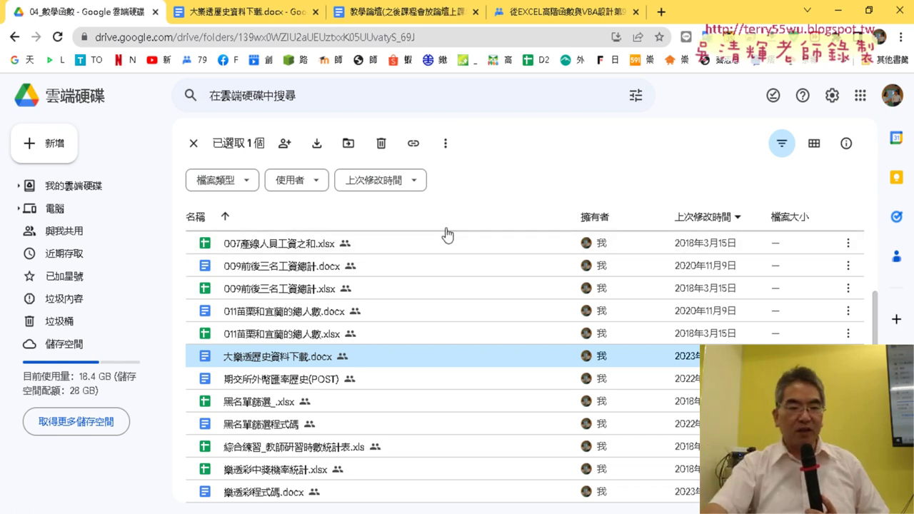
left_click(284, 430)
left_click(265, 408)
left_click(838, 10)
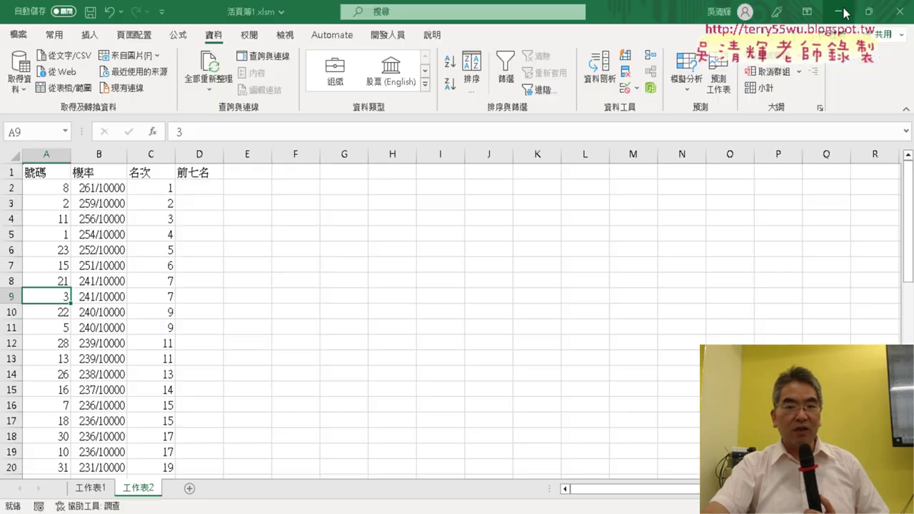
left_click(899, 12)
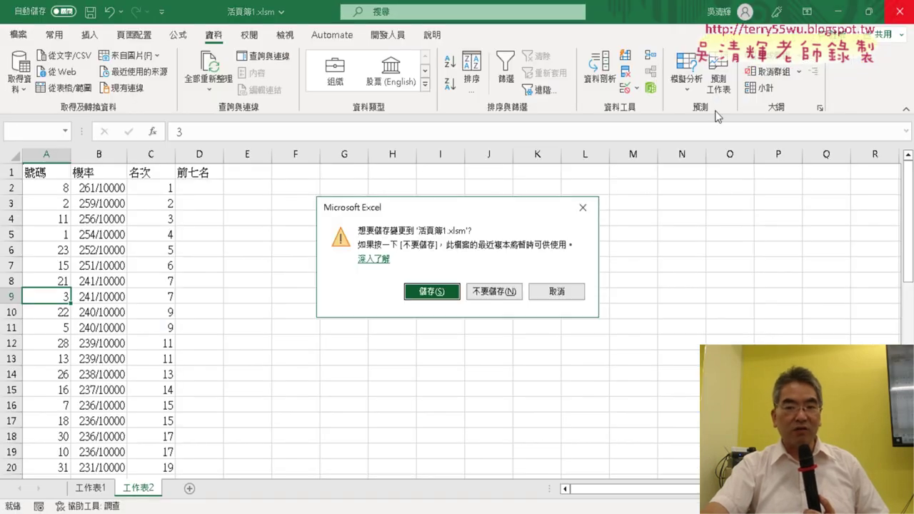
left_click(500, 292)
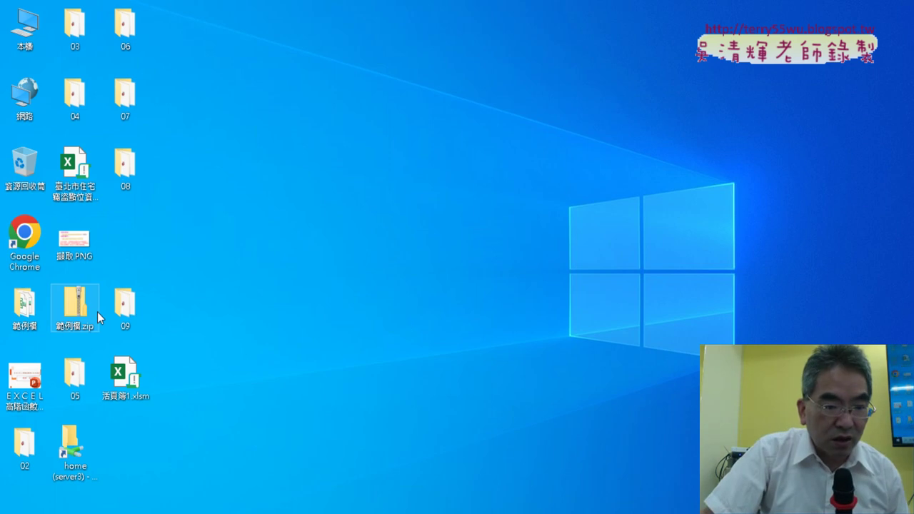
- Go into 範例檔 > 04數學函數 and open 黑名單篩選_.xlsx, widening the Name column to read names
double_click(25, 306)
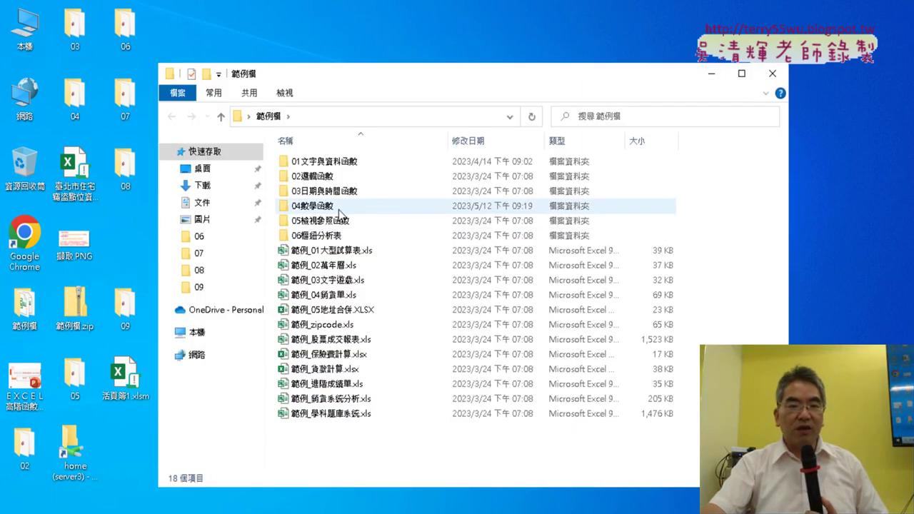
double_click(339, 207)
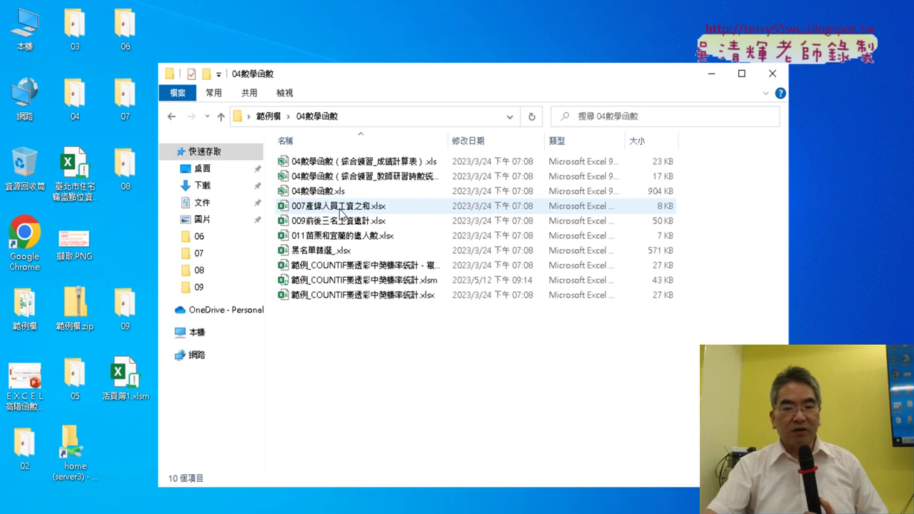
left_click(350, 251)
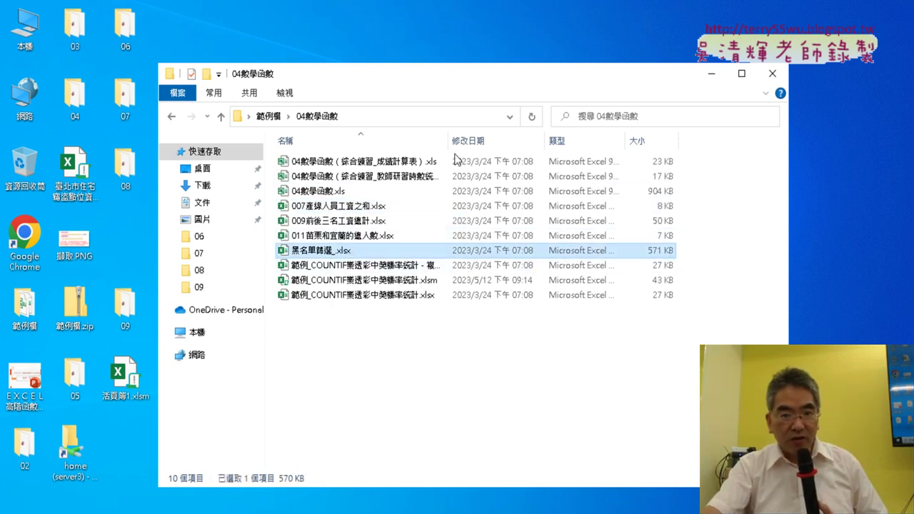
left_click_drag(449, 141, 511, 141)
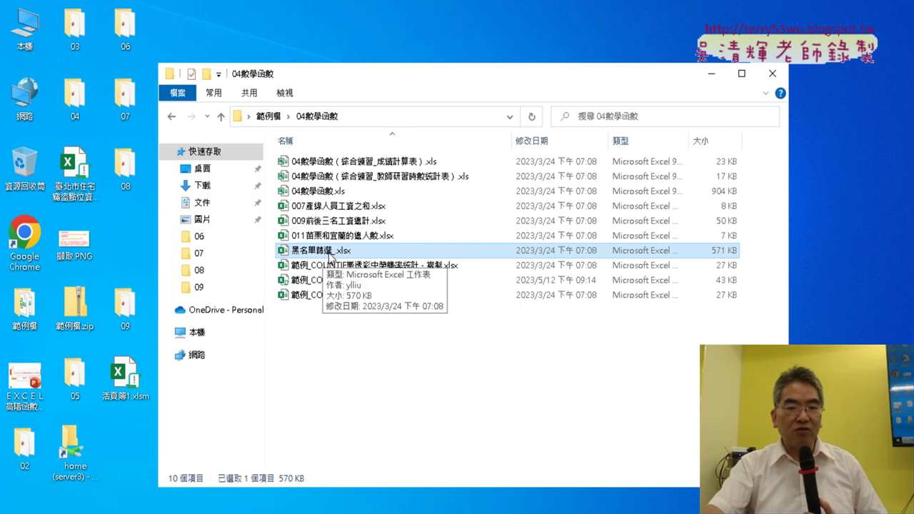
double_click(327, 253)
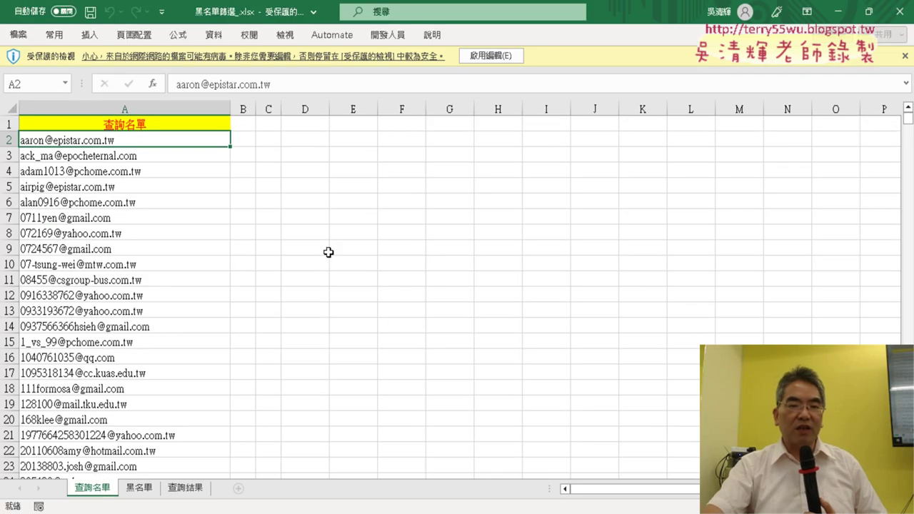
- Enable editing, then jump from A1 to the last address on the 黑名單 sheet
left_click(486, 55)
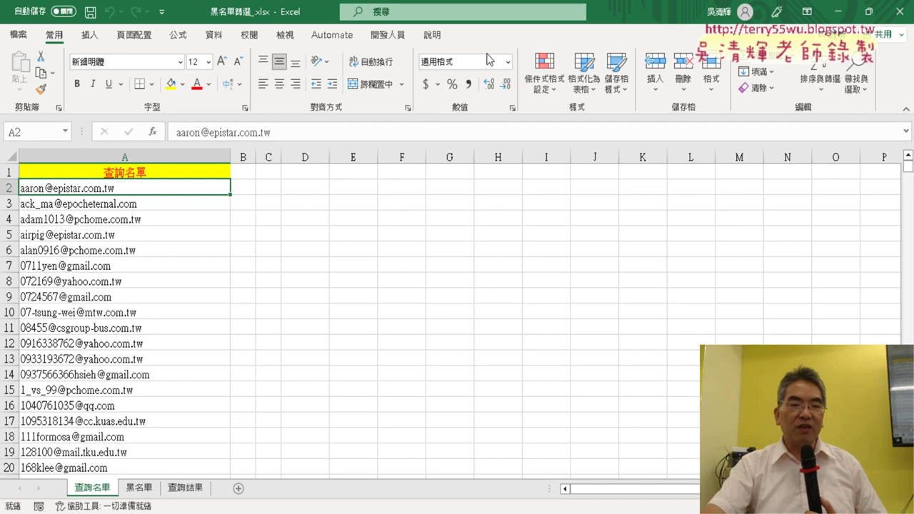
left_click(141, 491)
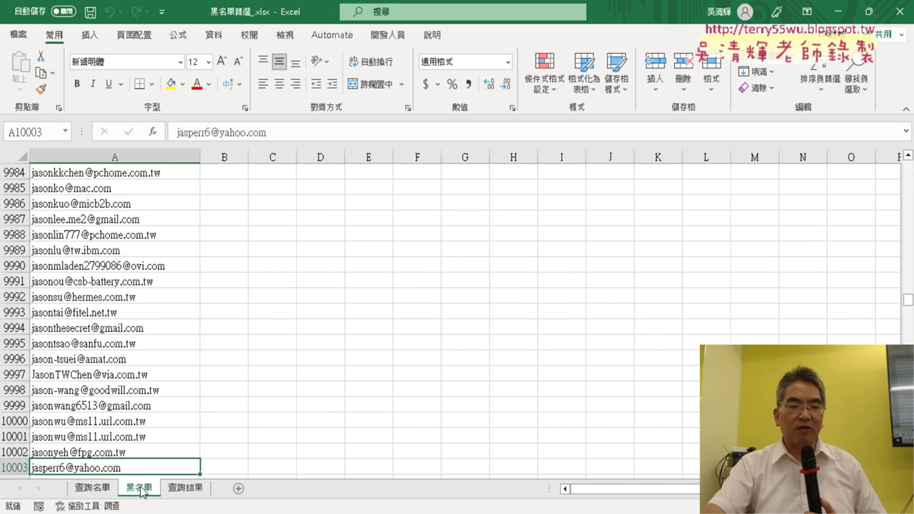
left_click(87, 489)
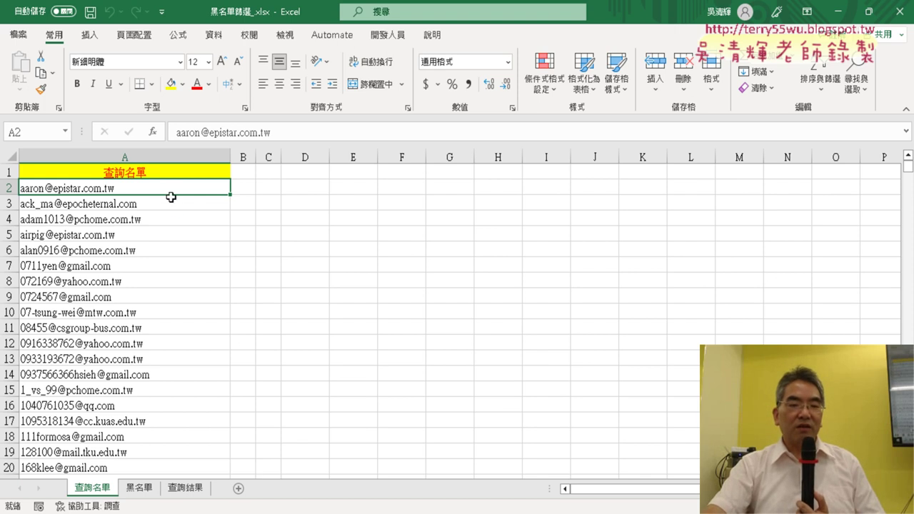
left_click(139, 489)
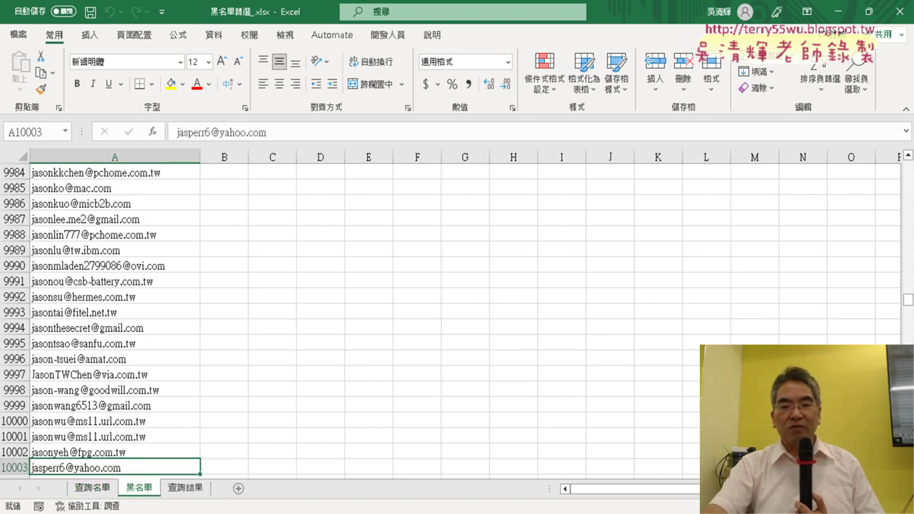
left_click_drag(908, 300, 908, 168)
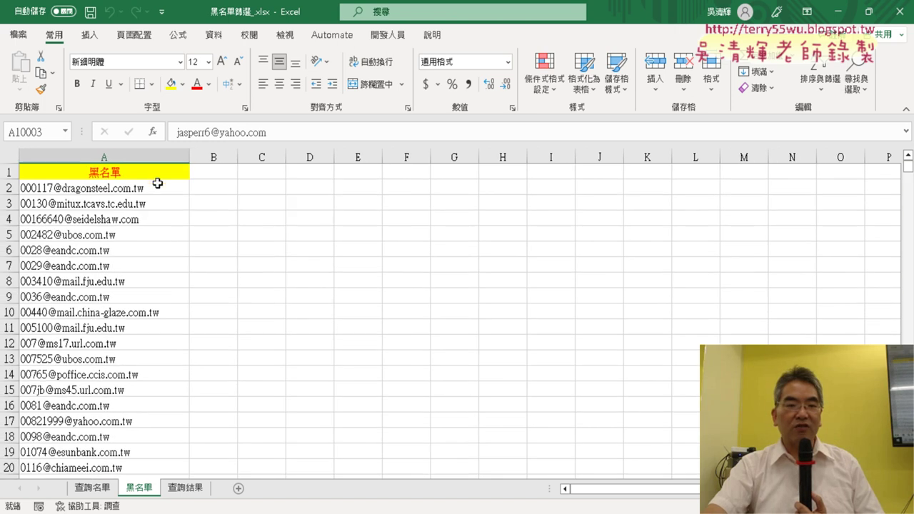
left_click(156, 173)
key("ctrl+Down")
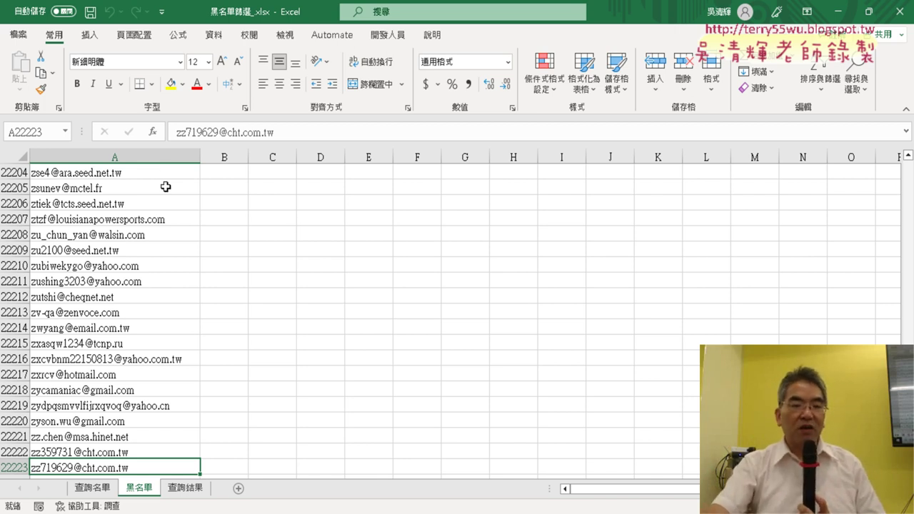
- Go to the 查詢結果 sheet and select cell A1 beside its three query buttons
left_click(191, 490)
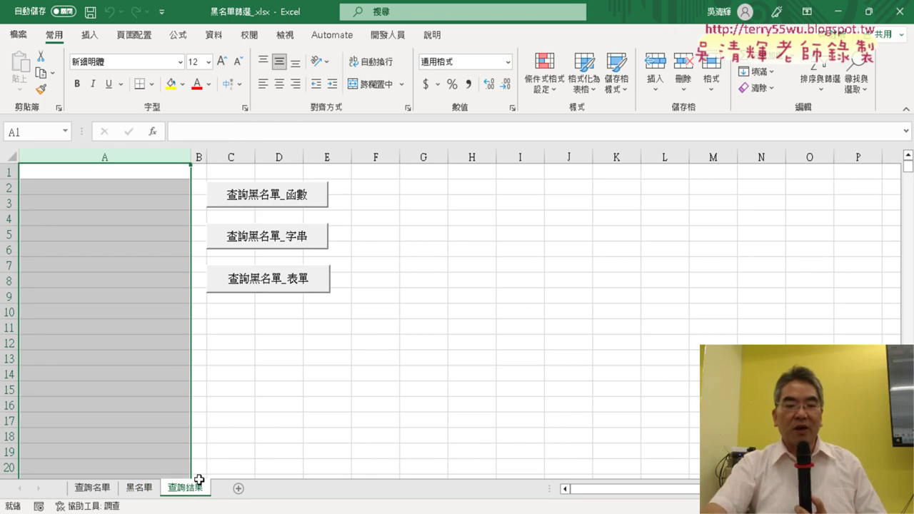
left_click(98, 493)
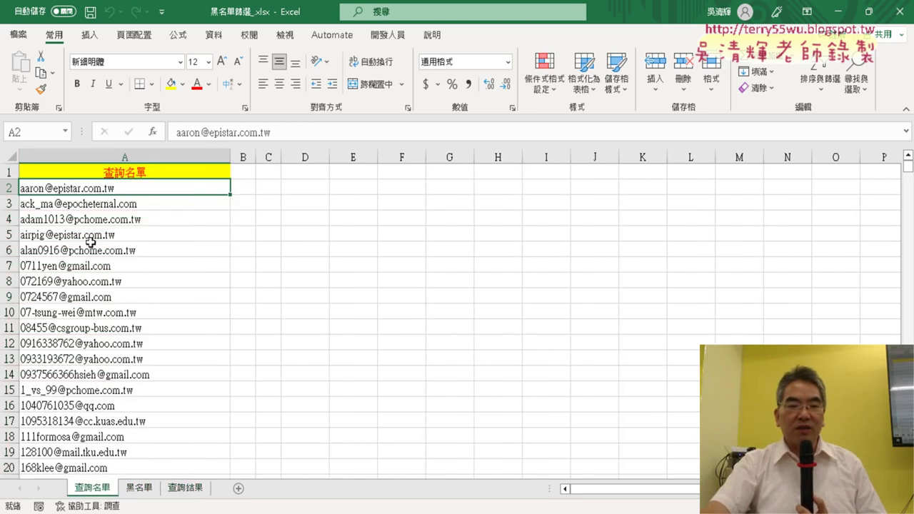
left_click(189, 491)
left_click(119, 172)
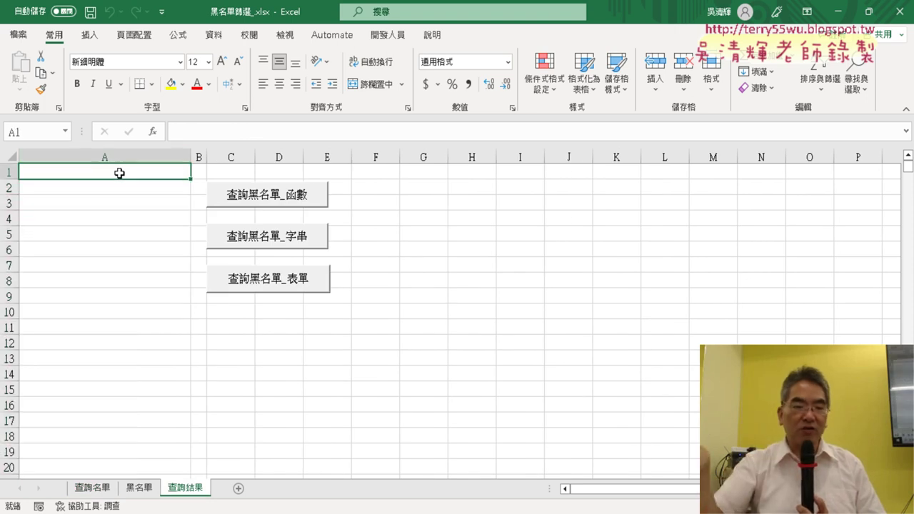
left_click(94, 488)
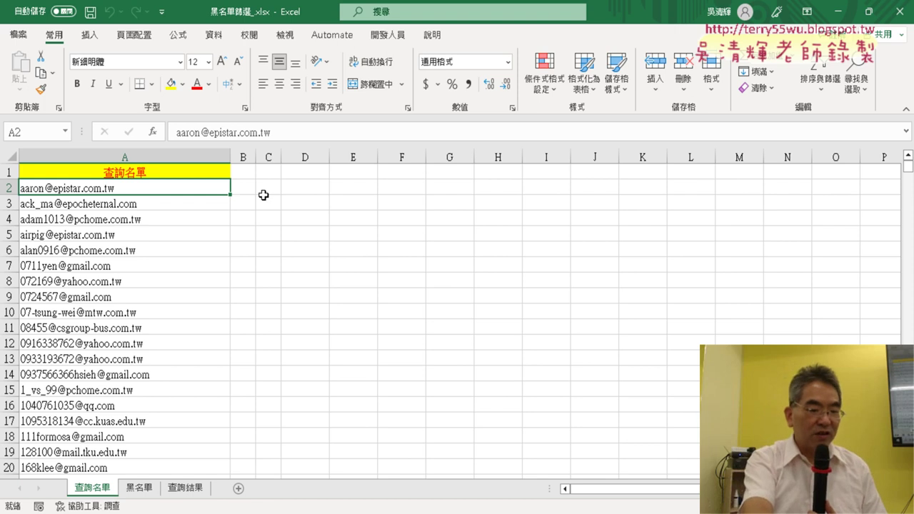
key("ctrl+c")
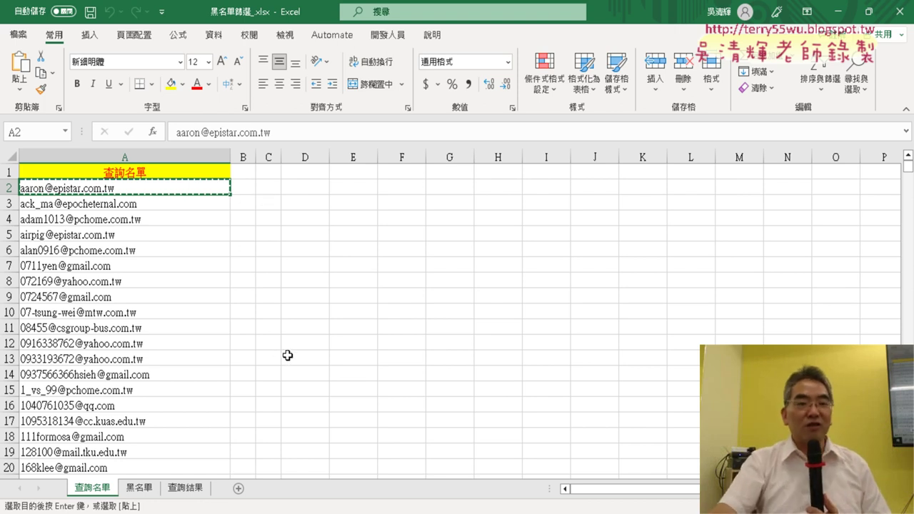
left_click(139, 488)
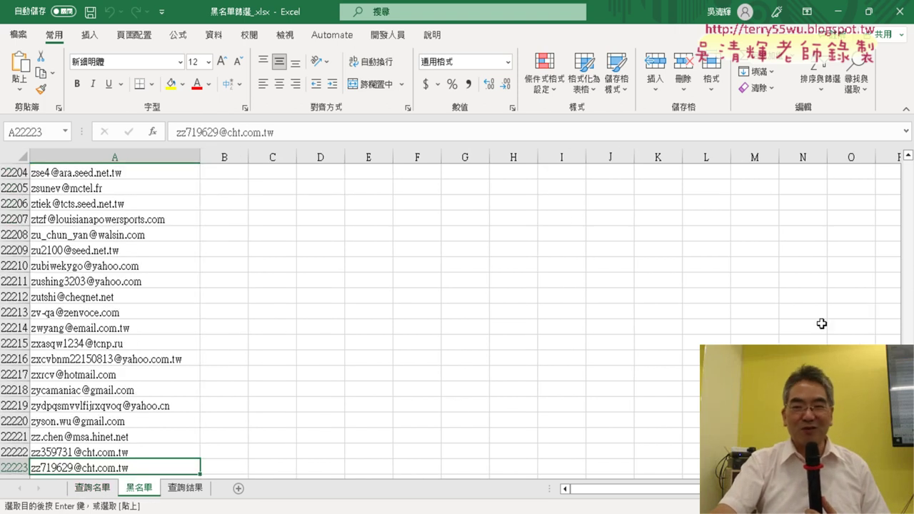
left_click_drag(908, 464, 901, 171)
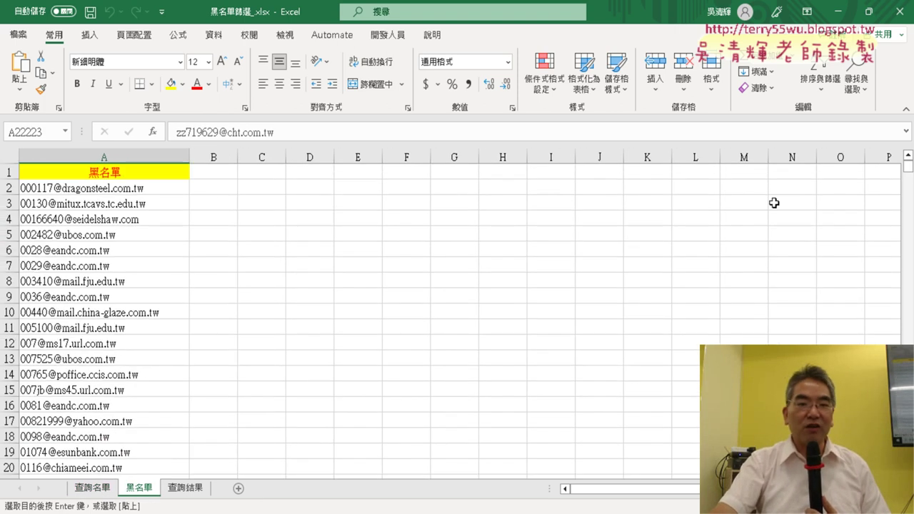
left_click(91, 488)
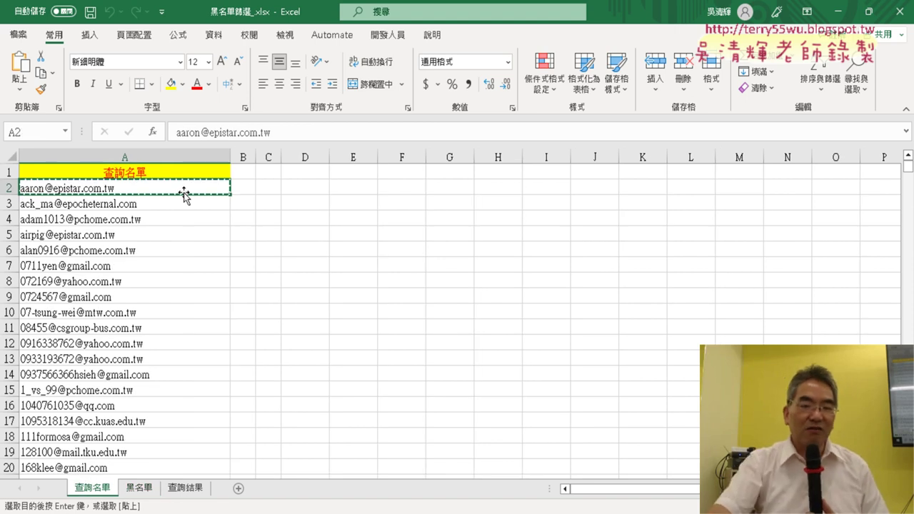
- Find All for the copied address on the 黑名單 sheet, matching cell A823
left_click(148, 490)
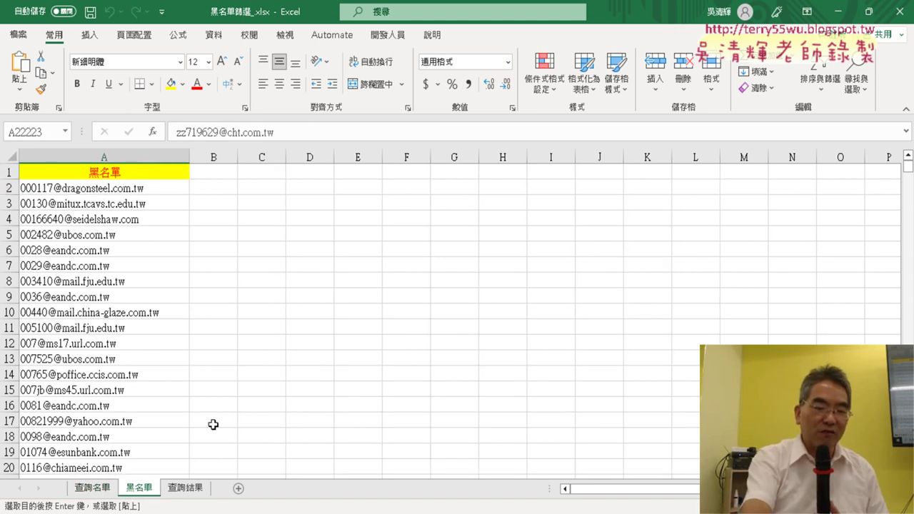
key("ctrl+f")
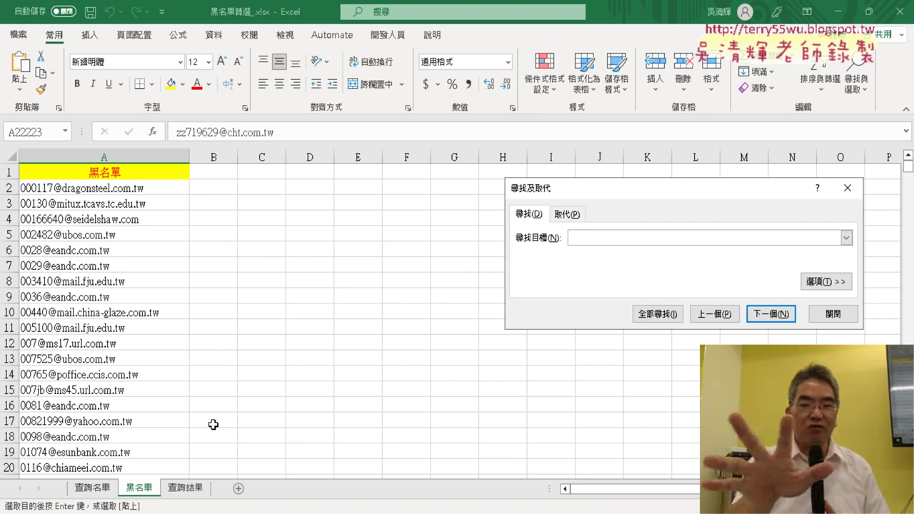
key("ctrl+v")
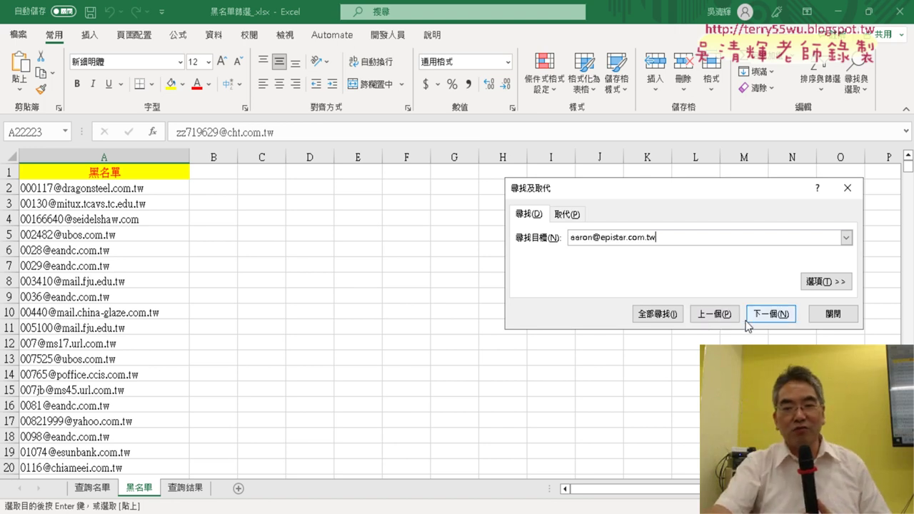
left_click(658, 316)
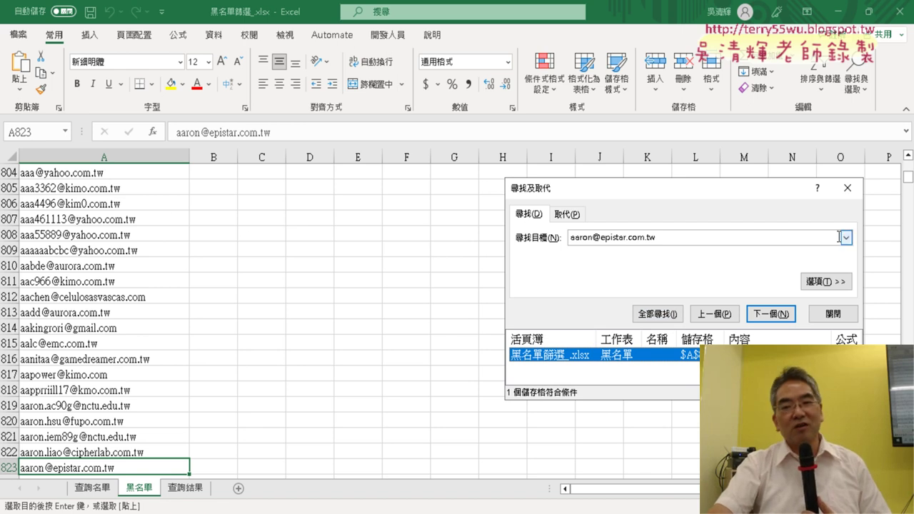
left_click(847, 188)
left_click(93, 488)
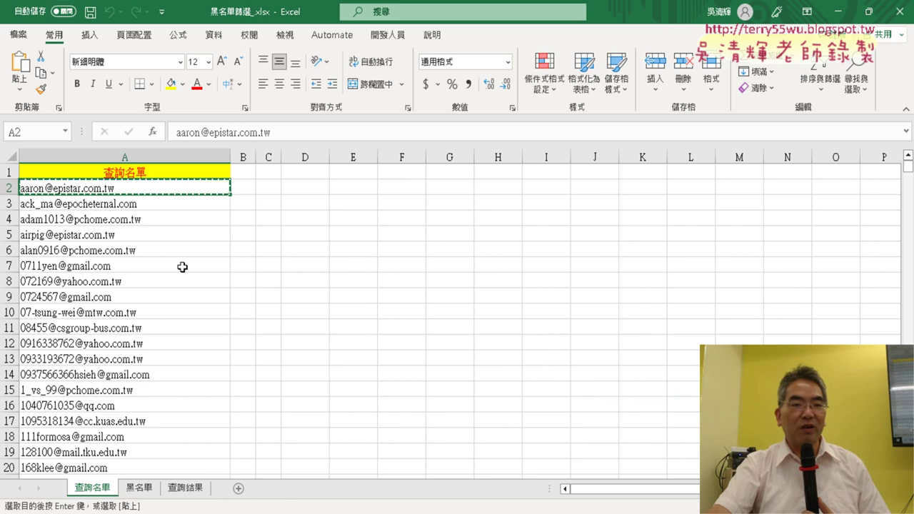
key("ctrl+Down")
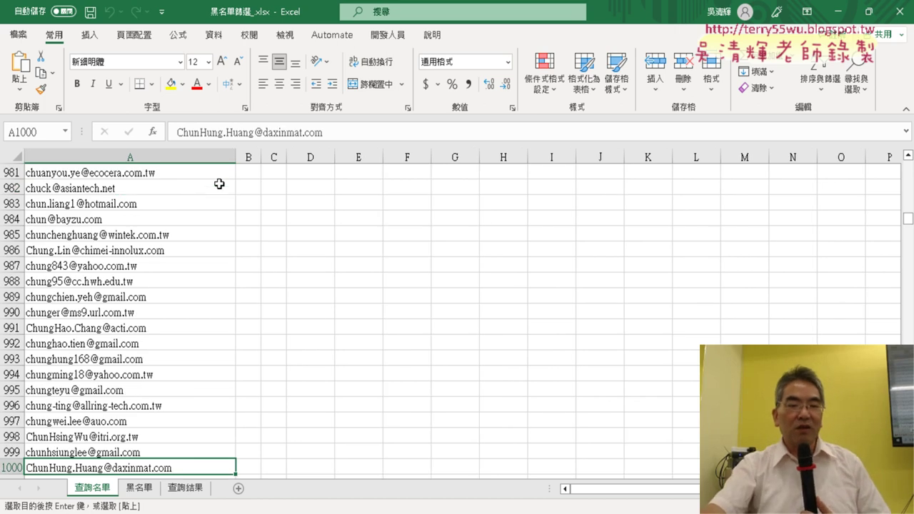
scroll(263, 273, "down", 4)
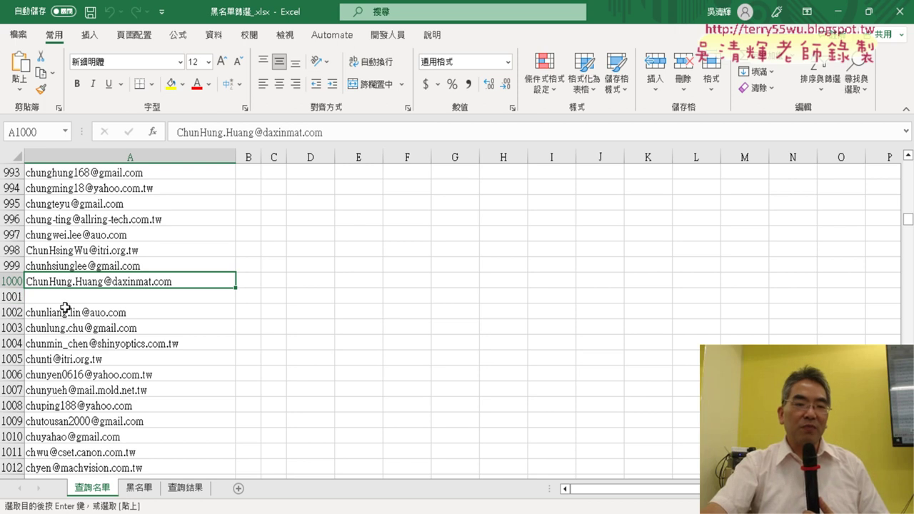
left_click(193, 314)
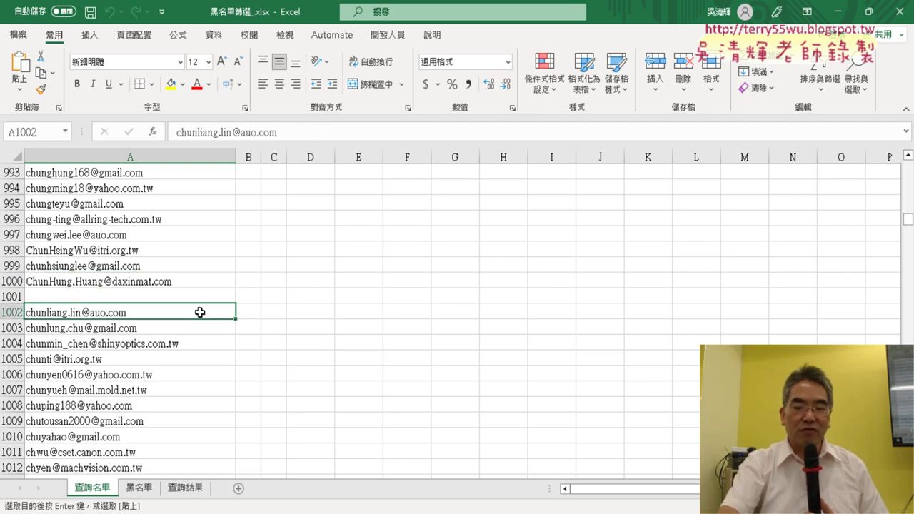
key("ctrl+Down")
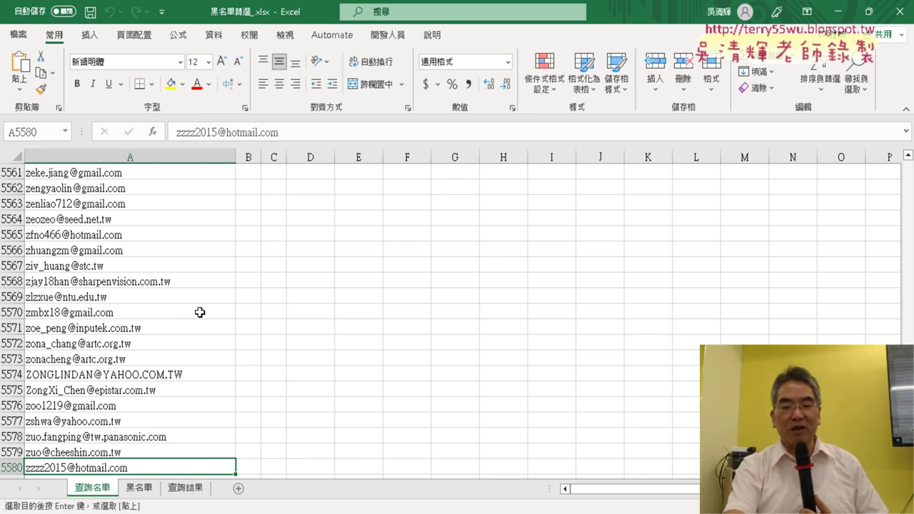
key("ctrl+Up")
key("ctrl+Up")
key("ctrl+Up")
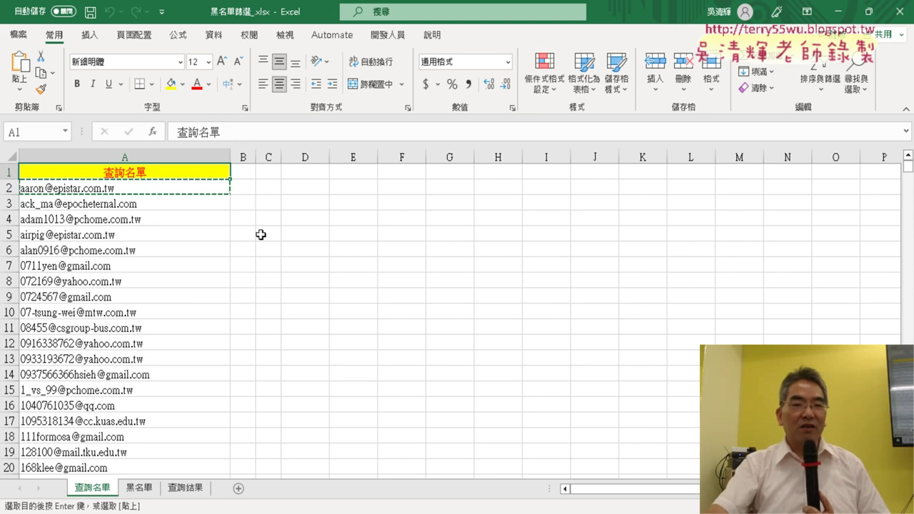
- Select B2 on 查詢名單 and pick COUNTIF from the Insert Function dialog
left_click(251, 188)
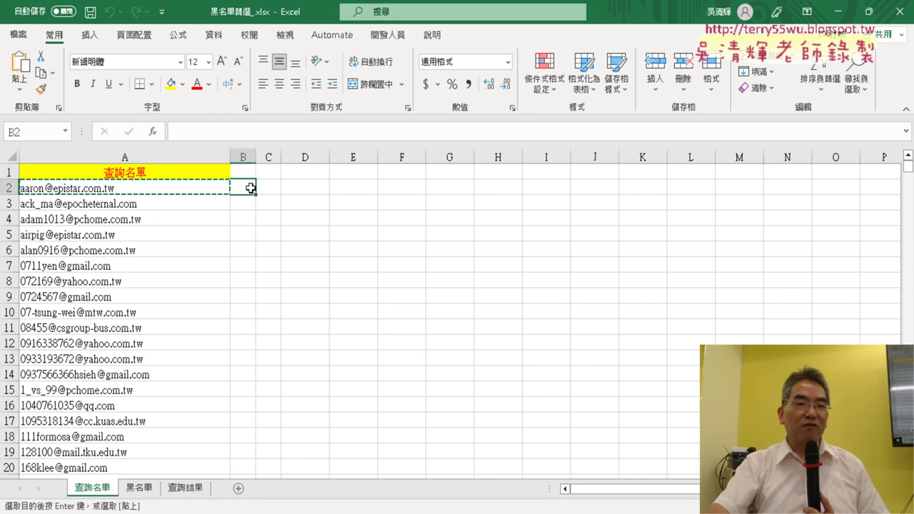
left_click(160, 133)
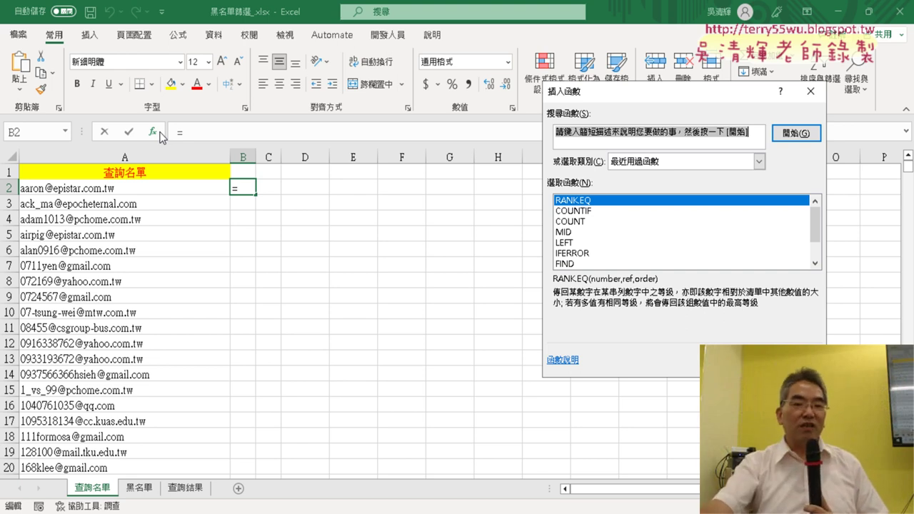
key("Escape")
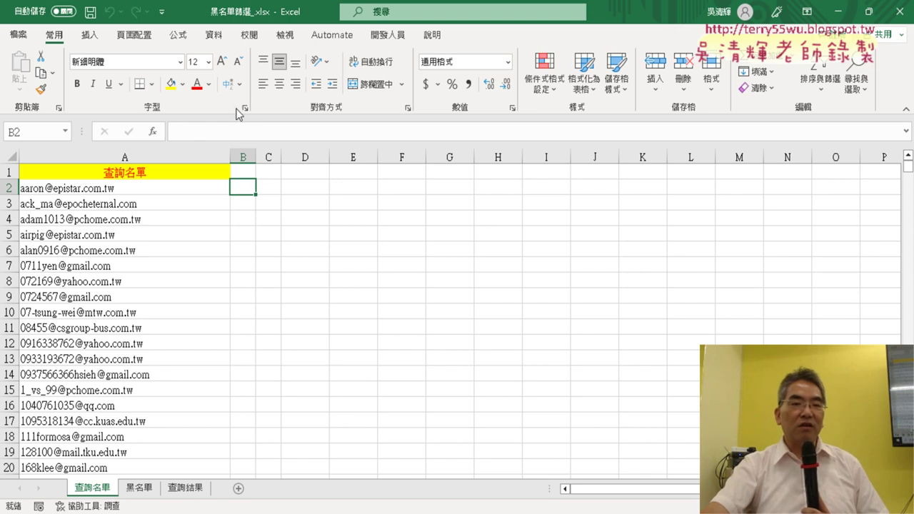
left_click(153, 134)
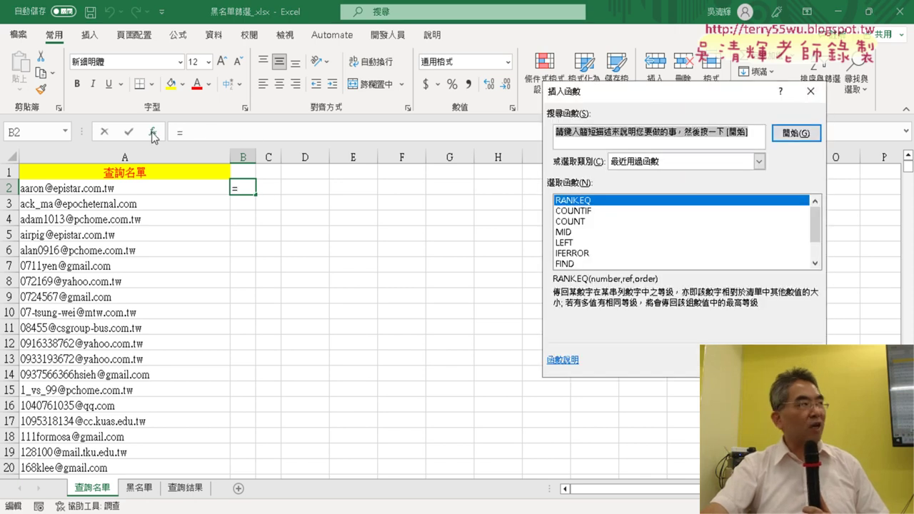
left_click_drag(607, 104, 328, 85)
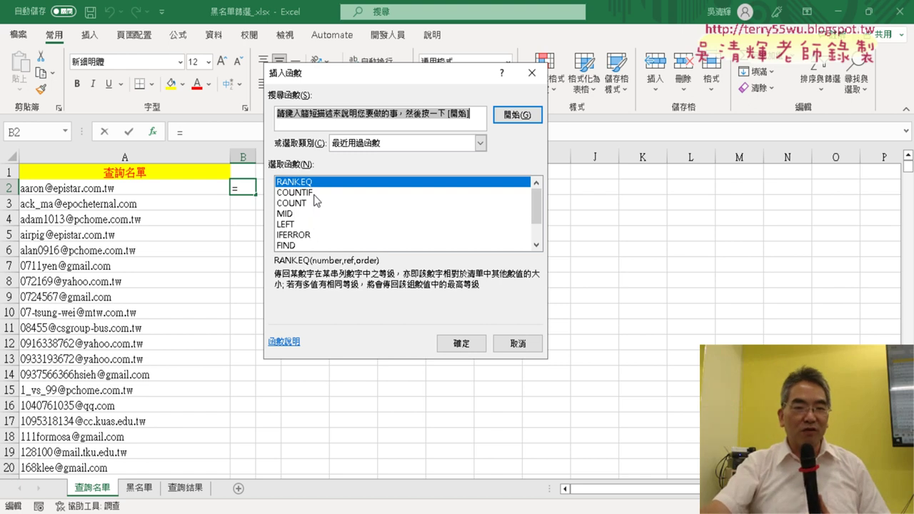
left_click(315, 193)
left_click(462, 344)
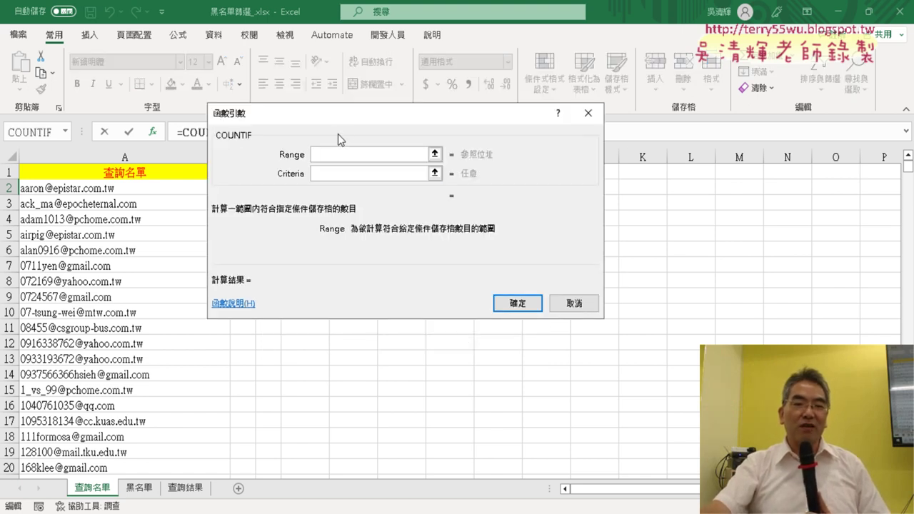
left_click_drag(478, 116, 647, 124)
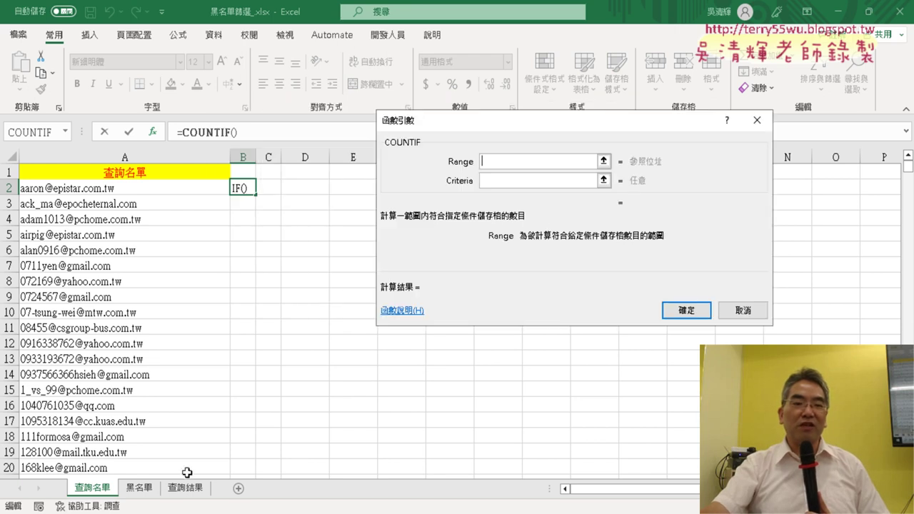
left_click(596, 180)
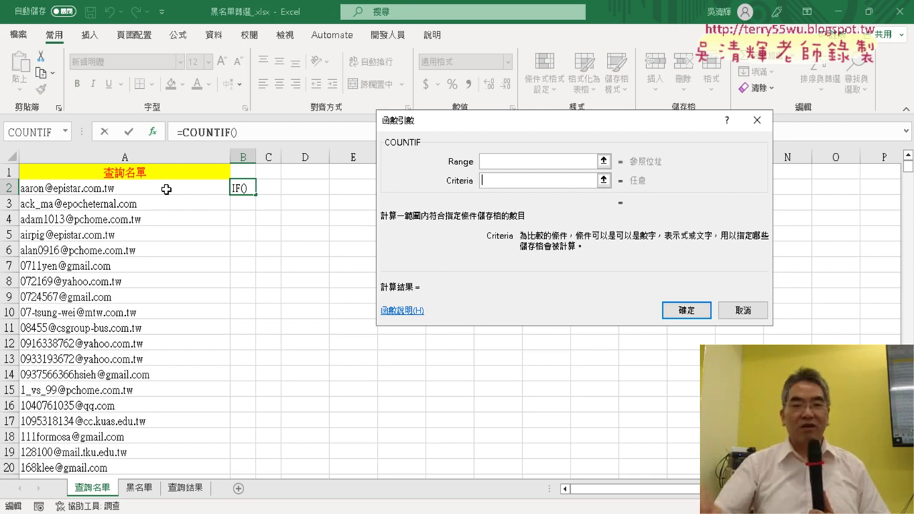
left_click(509, 164)
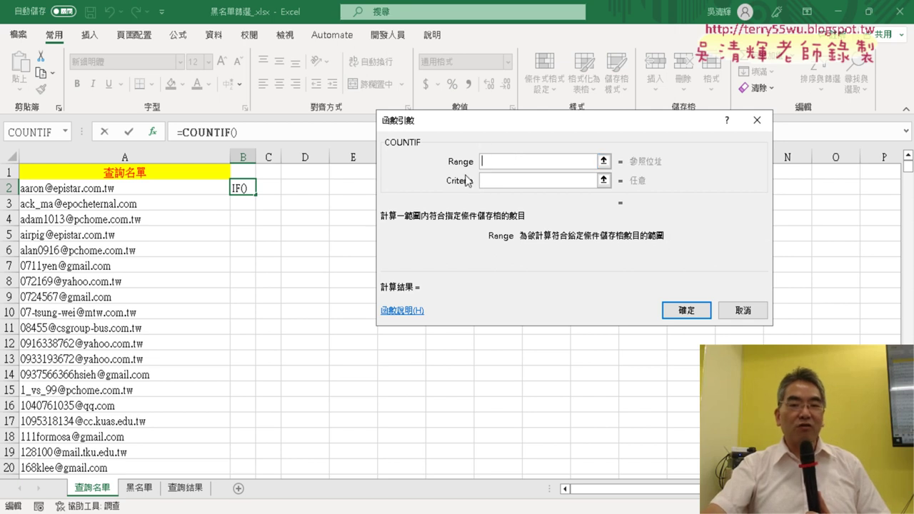
left_click(140, 487)
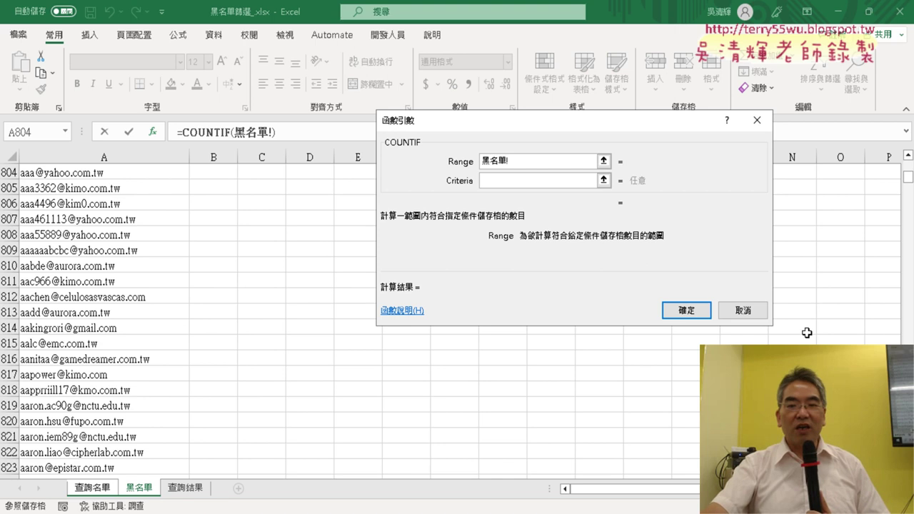
left_click_drag(908, 180, 908, 164)
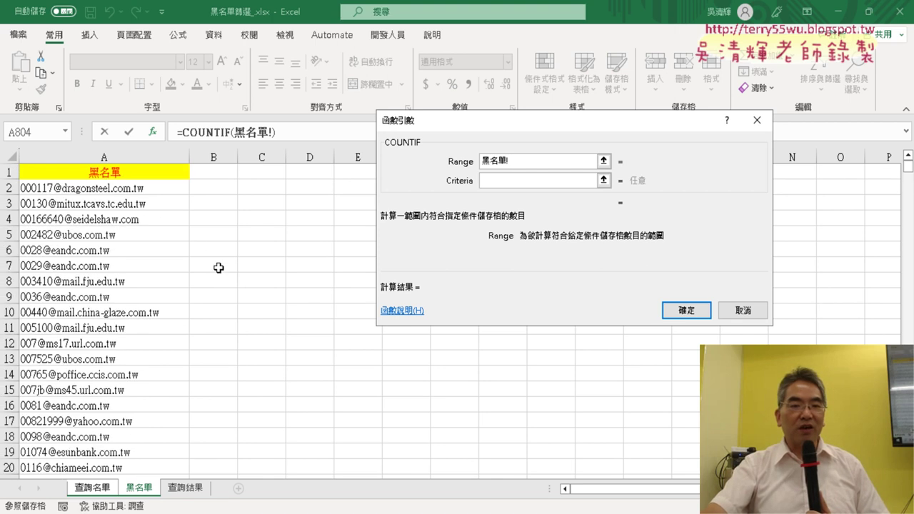
left_click(162, 185)
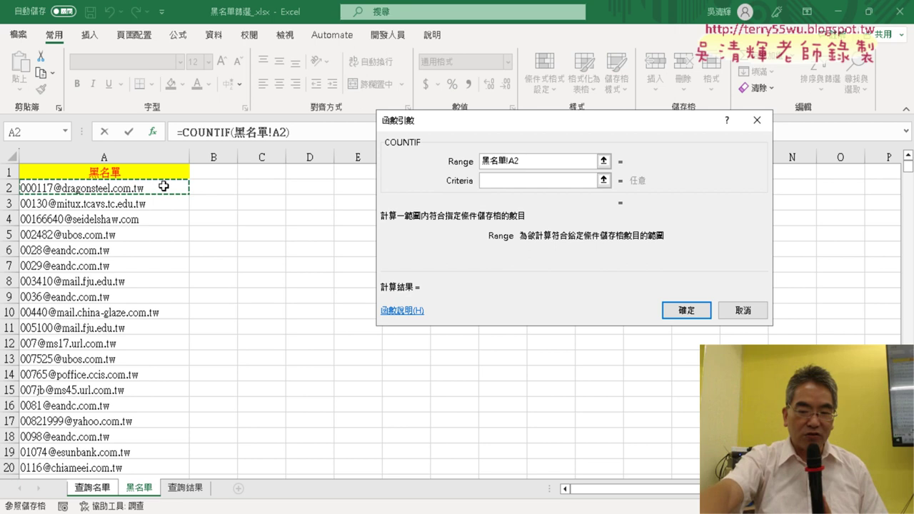
key("ctrl+shift+Down")
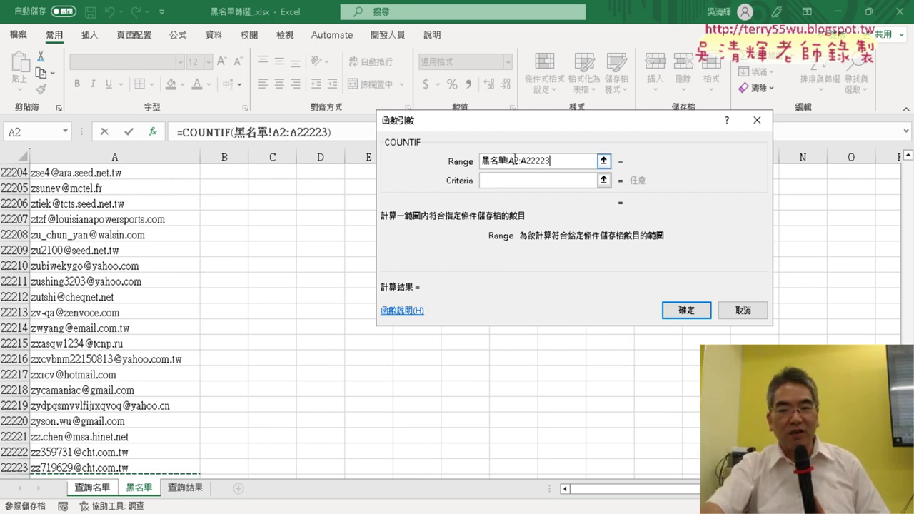
left_click(572, 160)
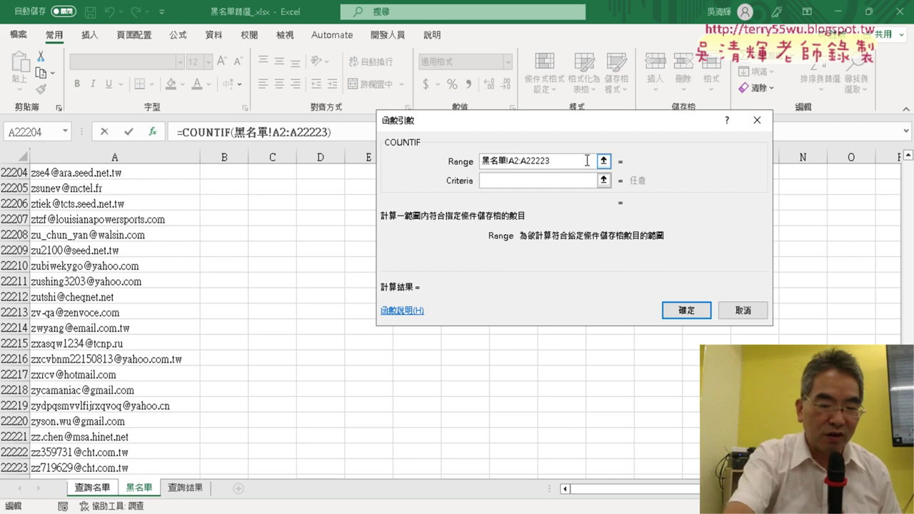
type("$2:A")
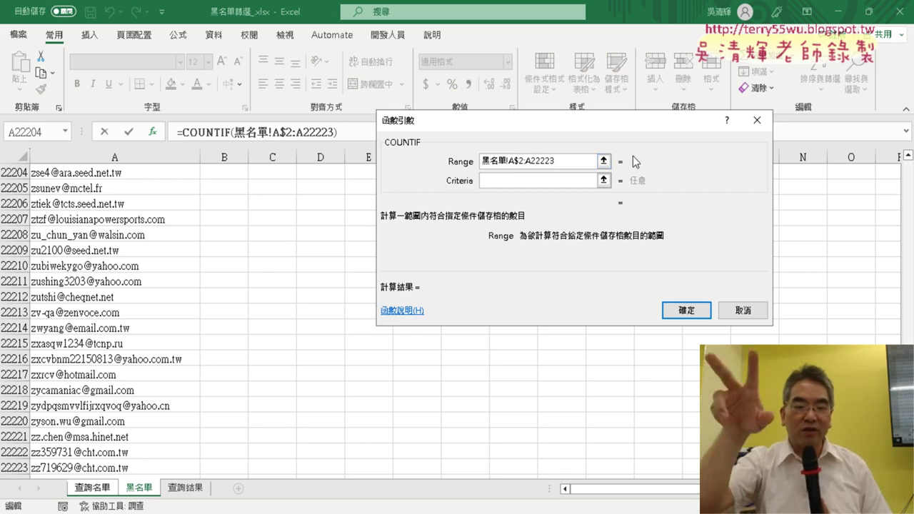
type("$")
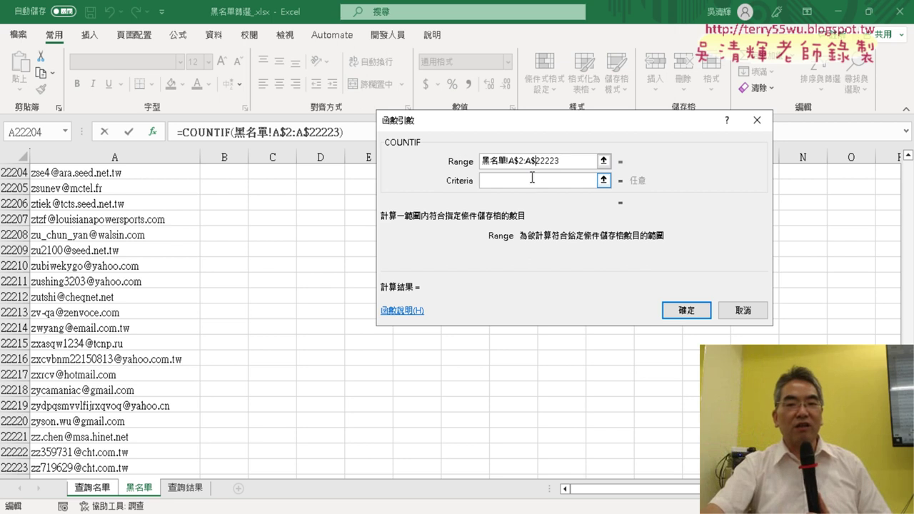
left_click(525, 180)
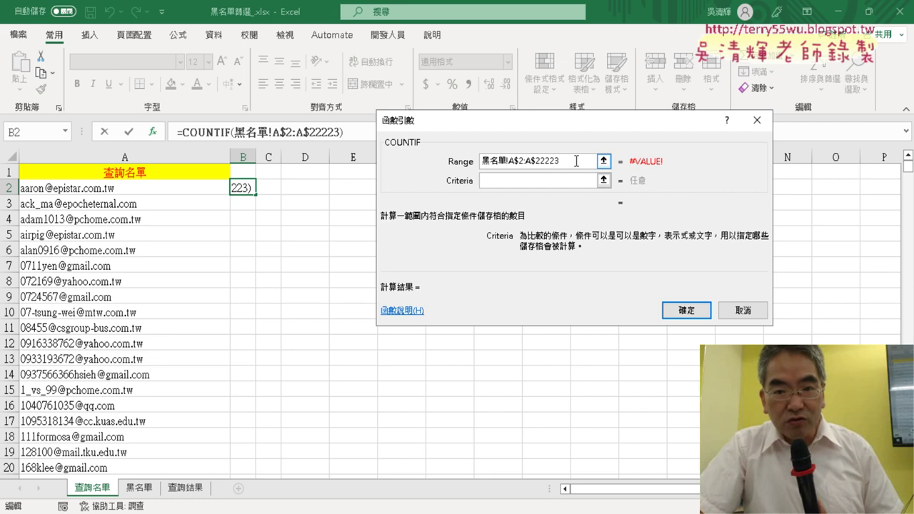
left_click_drag(576, 160, 459, 160)
- Set the COUNTIF Range to 黑名單!A$2:A$22223, selecting down from A2 and adding $ signs
key("BackSpace")
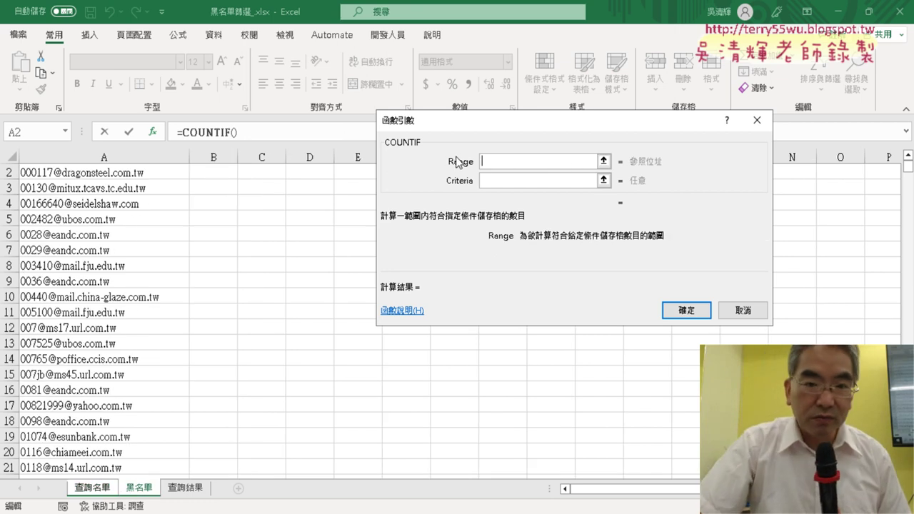
left_click(140, 488)
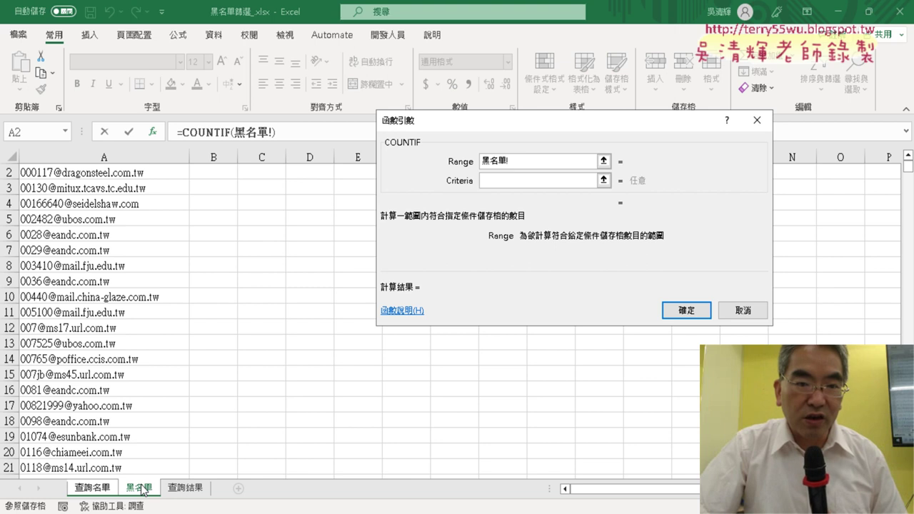
scroll(907, 171, "up", 1)
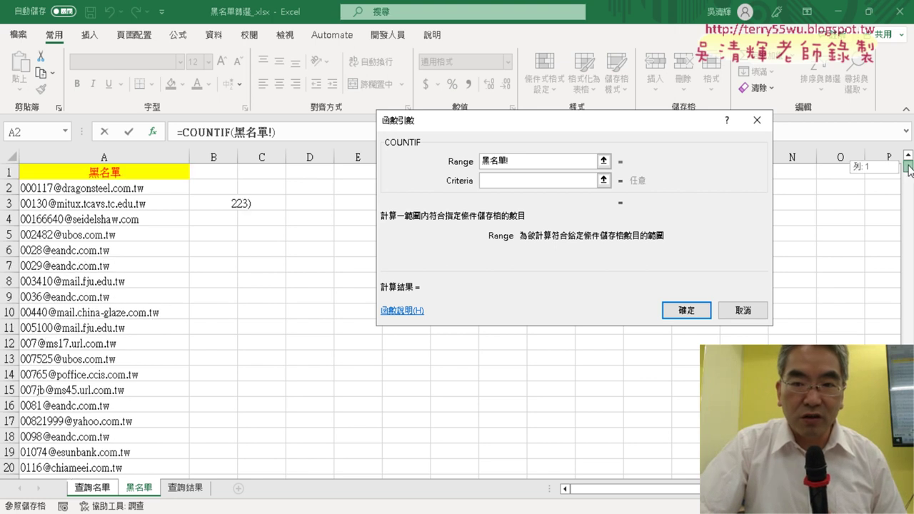
left_click(174, 187)
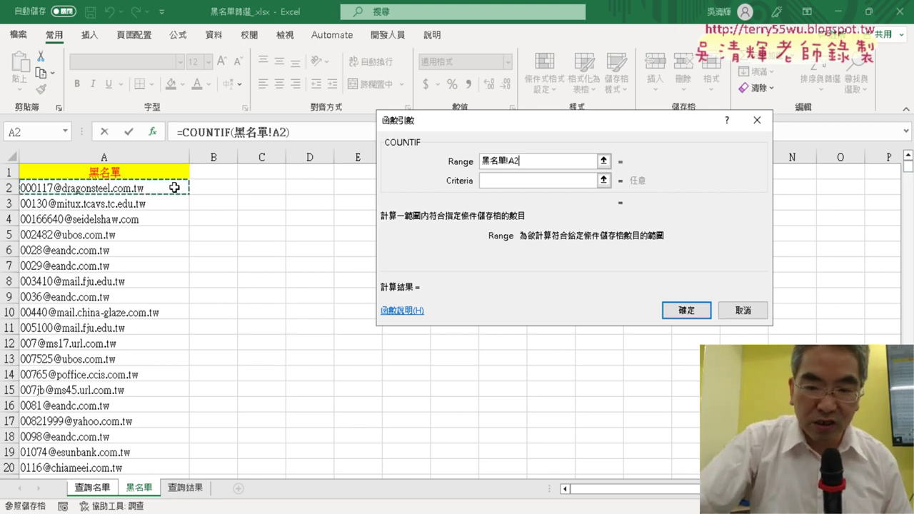
key("ctrl+shift+Down")
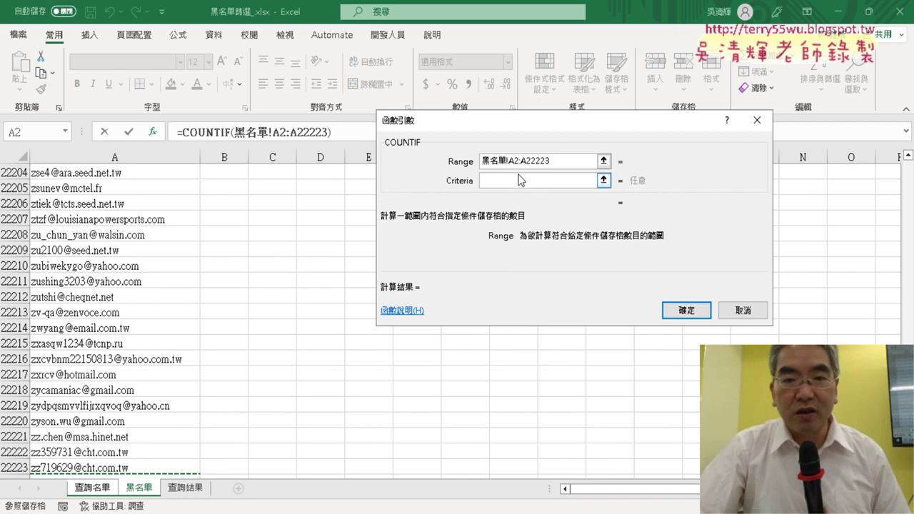
left_click(514, 161)
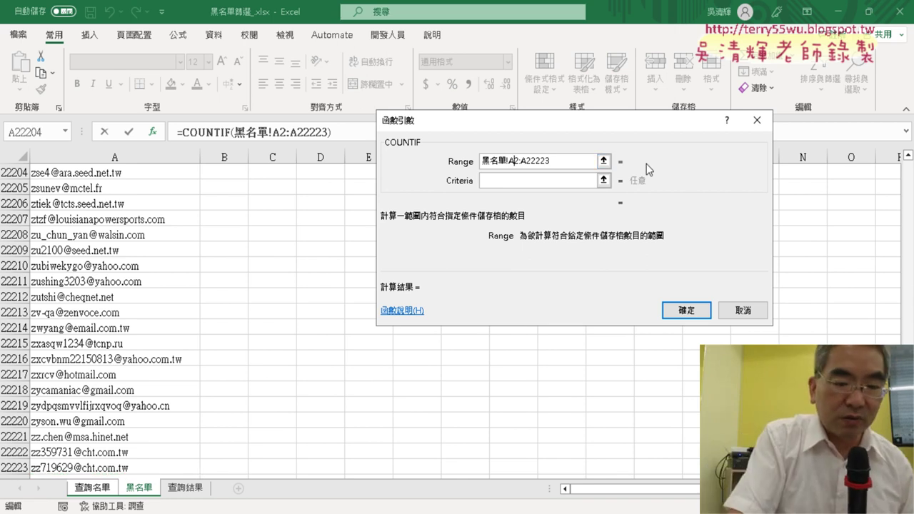
type("$")
key("Left")
key("Left")
key("Left")
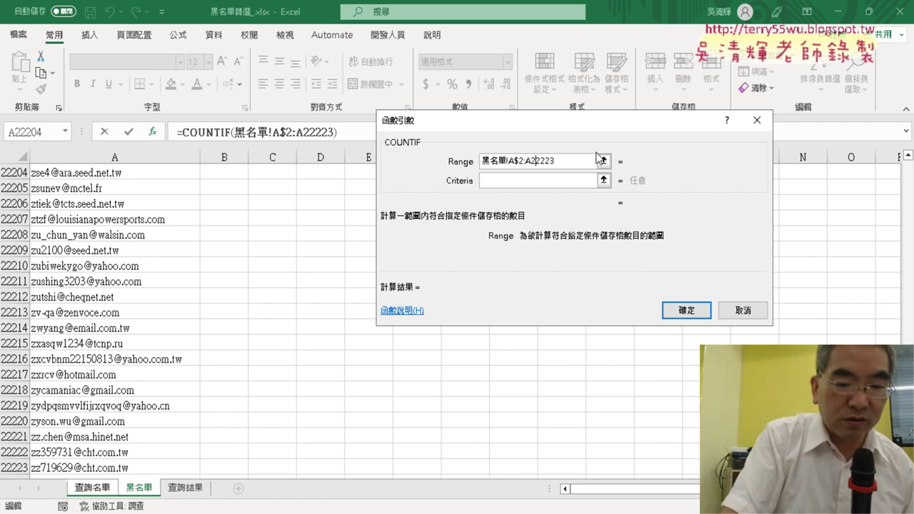
type("$")
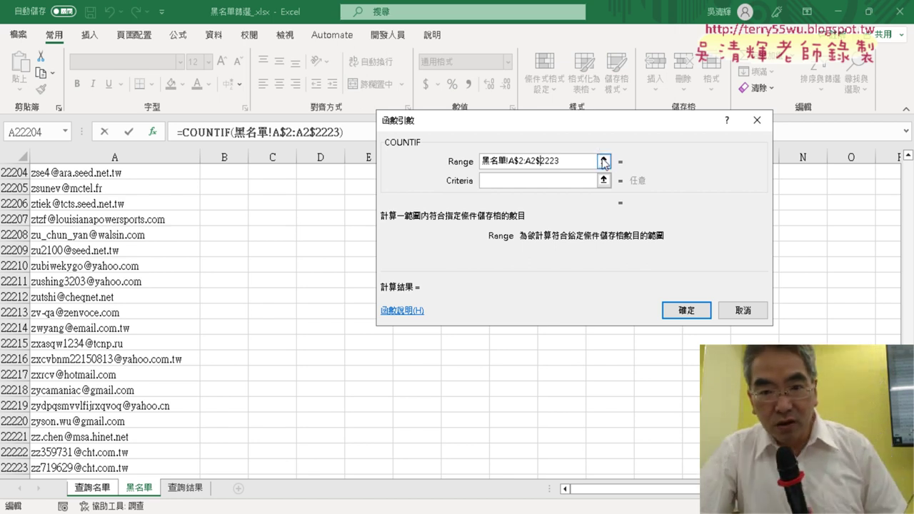
key("BackSpace")
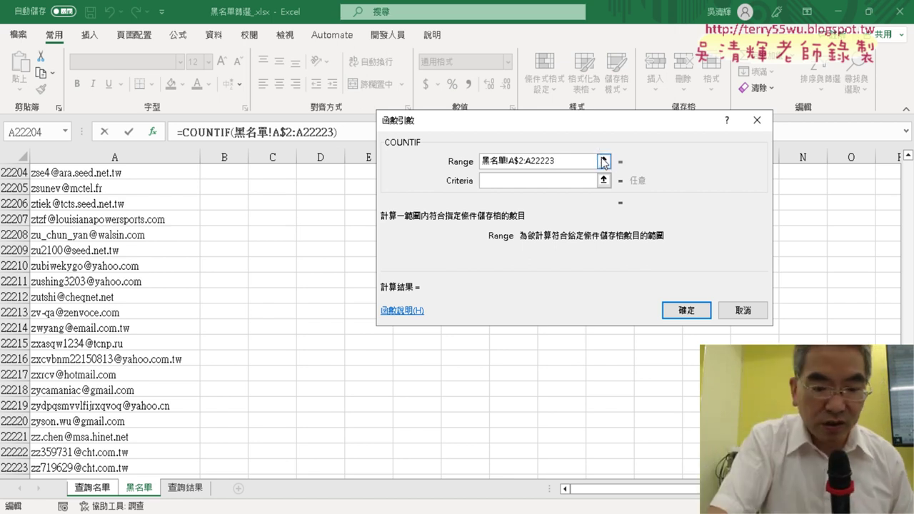
type("$")
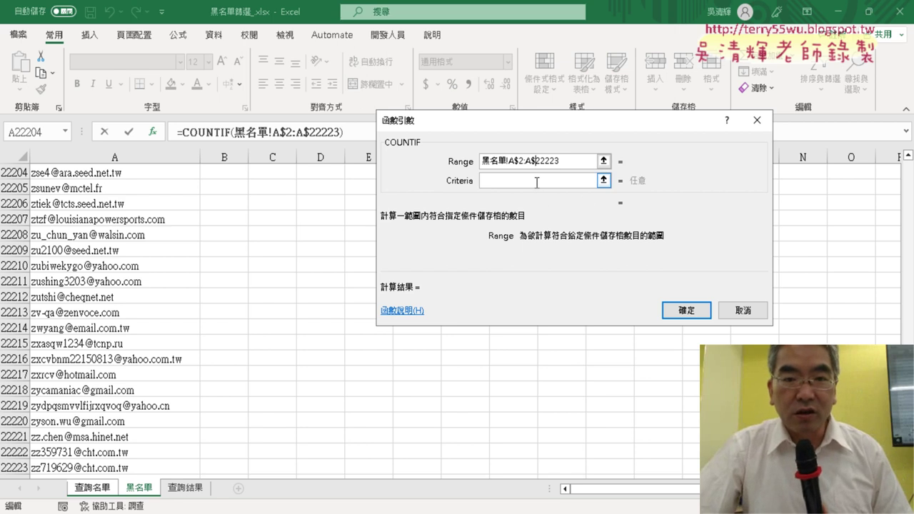
- Set Criteria to A2 and confirm, so B2 returns 1
key("Tab")
left_click(199, 194)
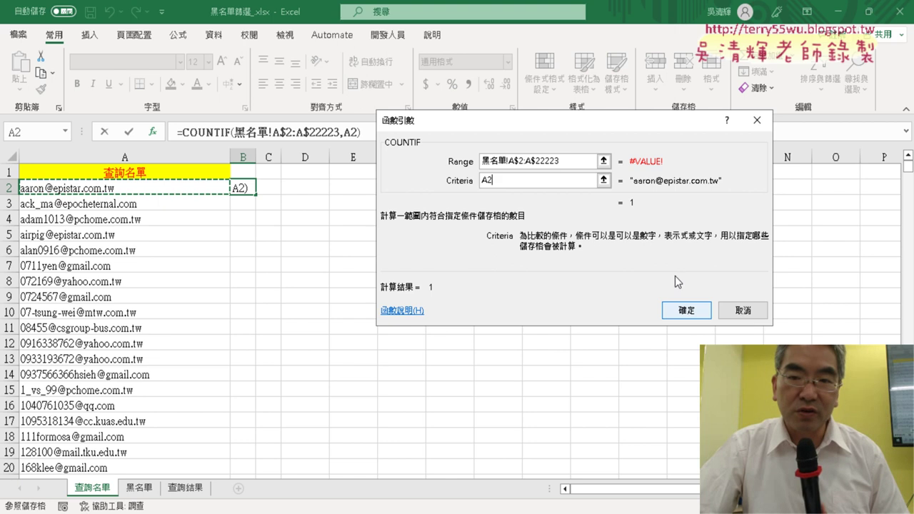
left_click(688, 310)
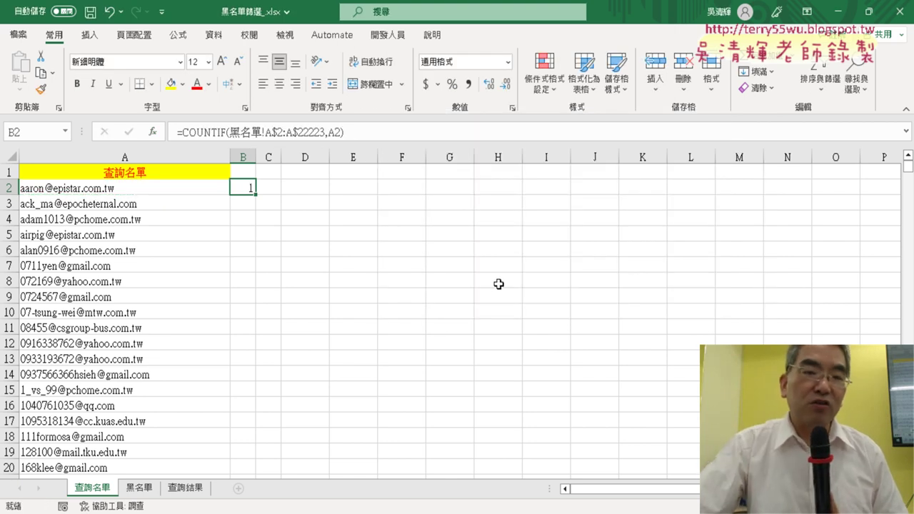
- Fill B2's COUNTIF down column B, giving 1 for rows 2–6 and 0 below
double_click(256, 193)
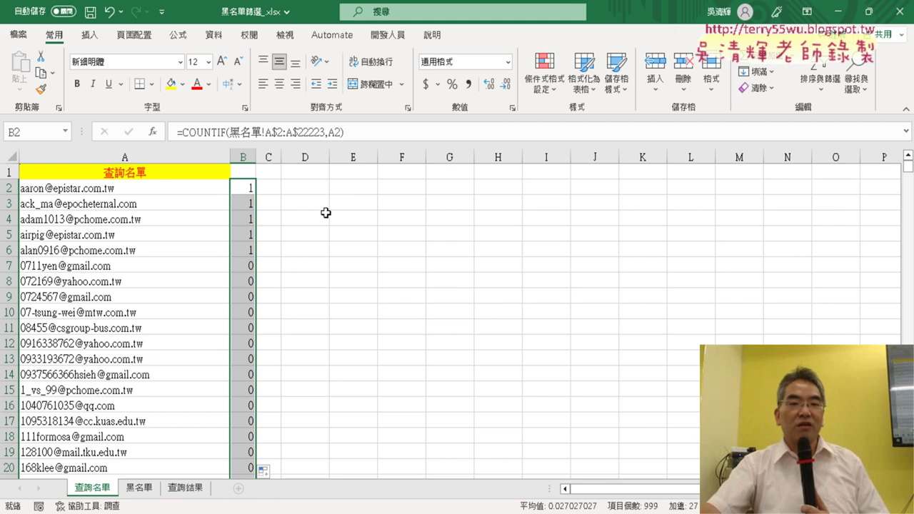
left_click(247, 173)
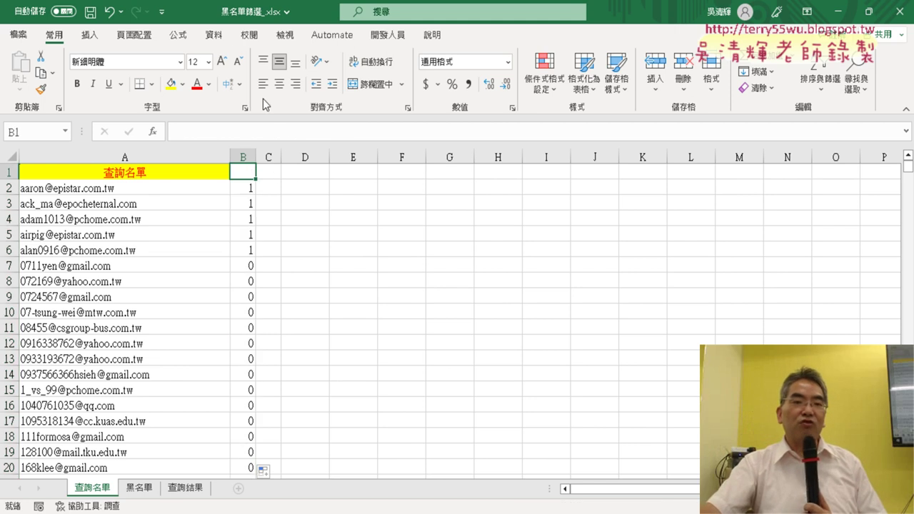
left_click(213, 35)
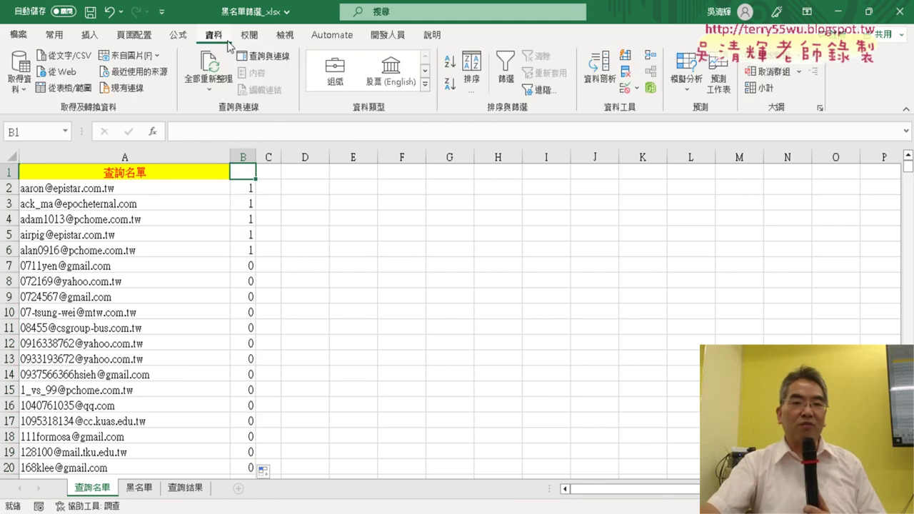
left_click(450, 86)
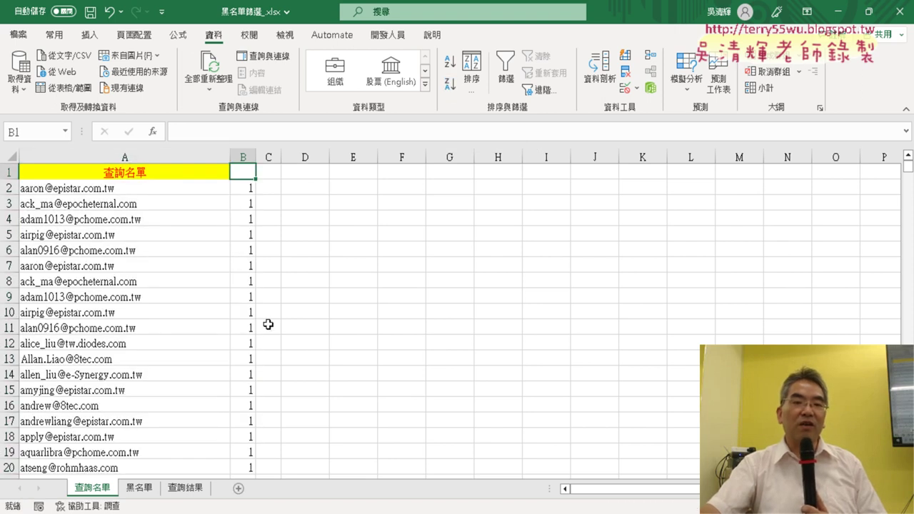
scroll(271, 322, "down", 6)
scroll(274, 319, "down", 5)
scroll(274, 319, "up", 5)
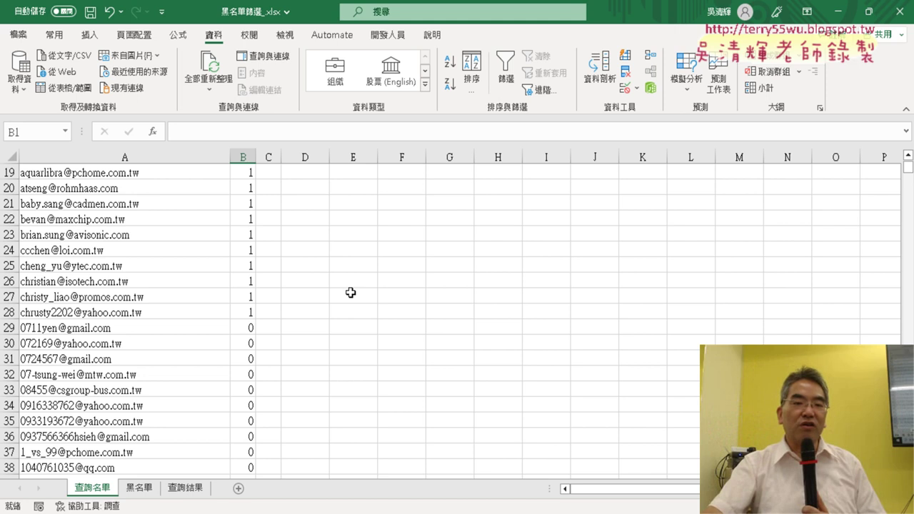
scroll(353, 294, "up", 6)
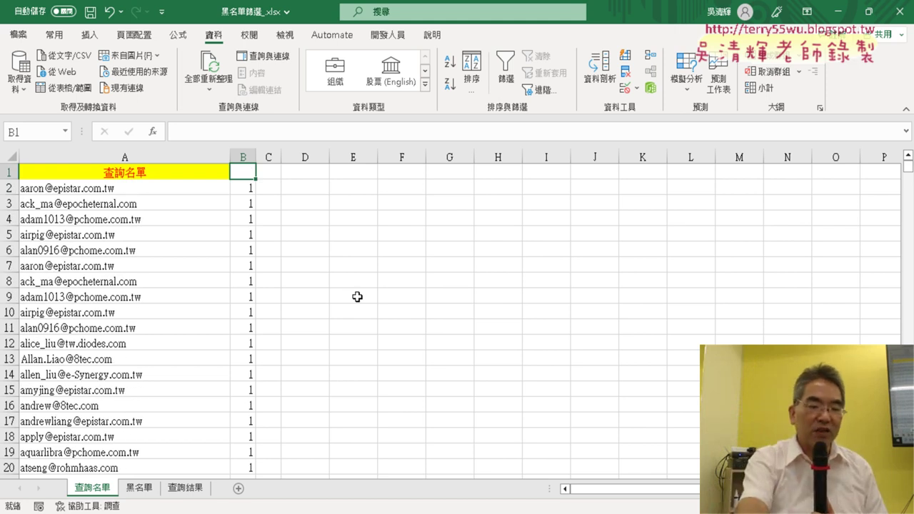
key("ctrl+z")
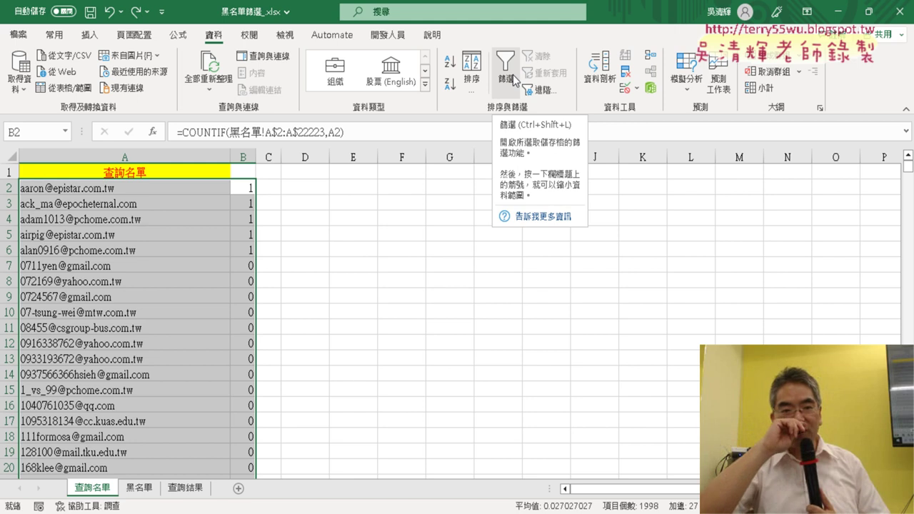
- Turn on AutoFilter and keep only rows with 1 in column B
left_click(246, 170)
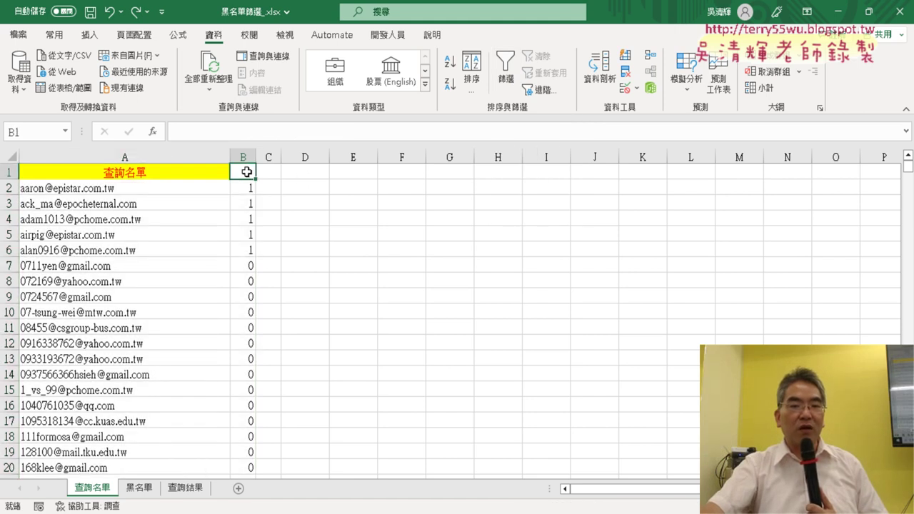
left_click(505, 78)
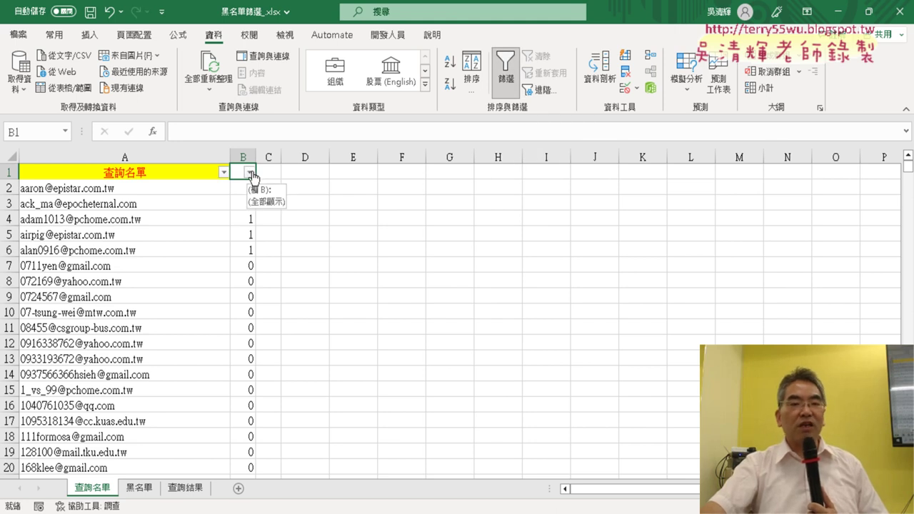
left_click(249, 173)
left_click(118, 341)
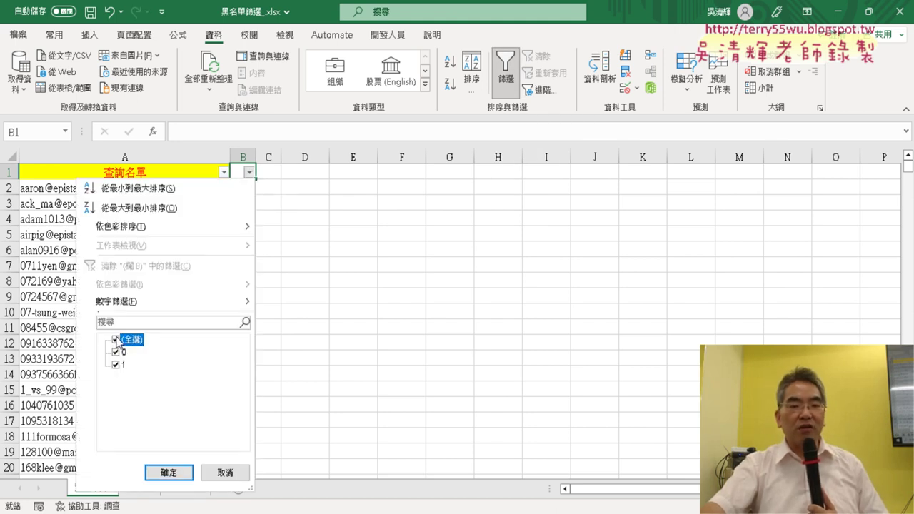
left_click(117, 365)
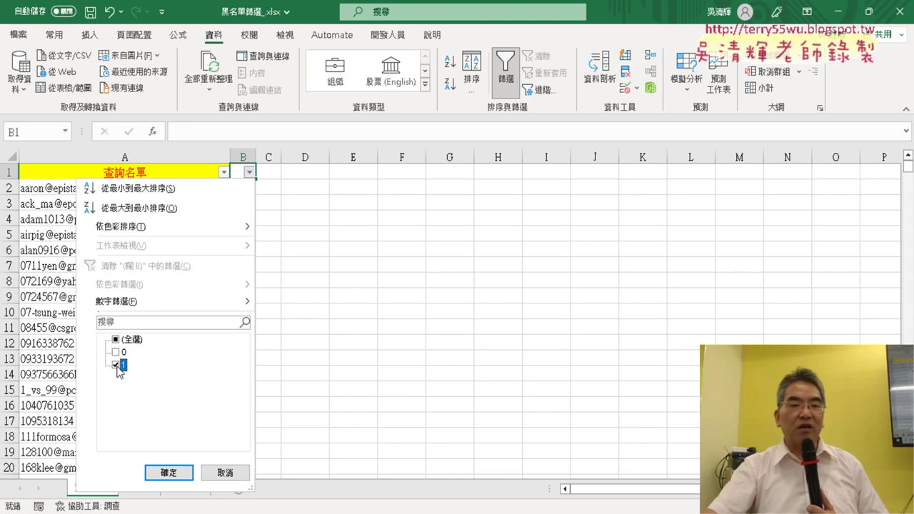
left_click(179, 473)
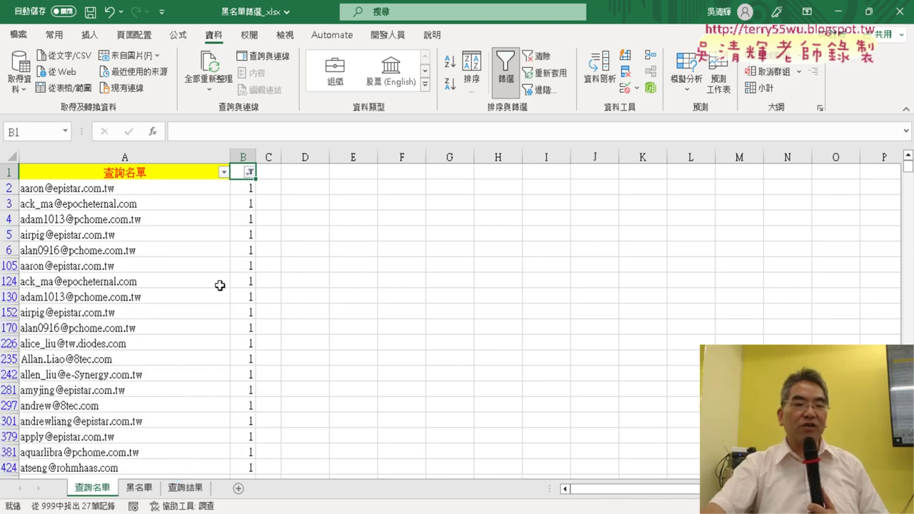
- Scroll down the filtered list and select the blank row 1001
scroll(187, 208, "down", 4)
scroll(186, 208, "down", 3)
scroll(187, 211, "up", 2)
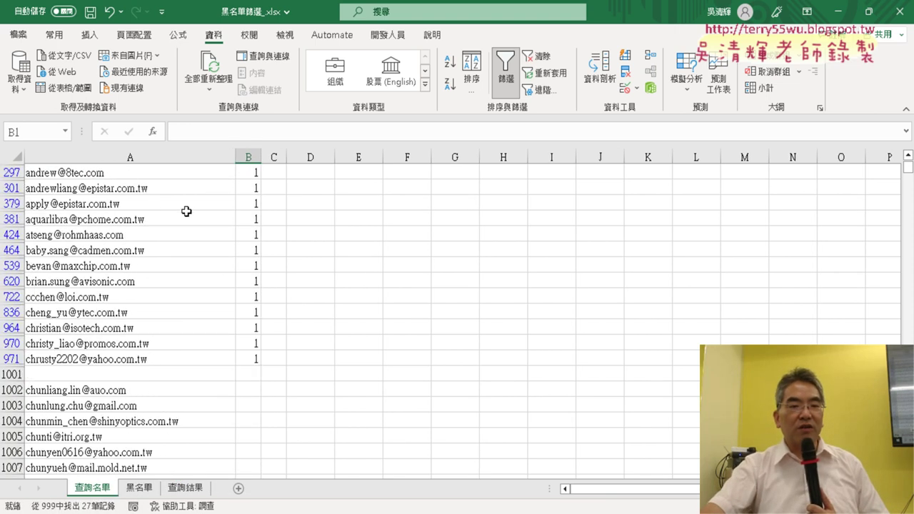
scroll(186, 212, "up", 5)
scroll(187, 211, "down", 1)
scroll(187, 211, "down", 3)
scroll(187, 211, "down", 1)
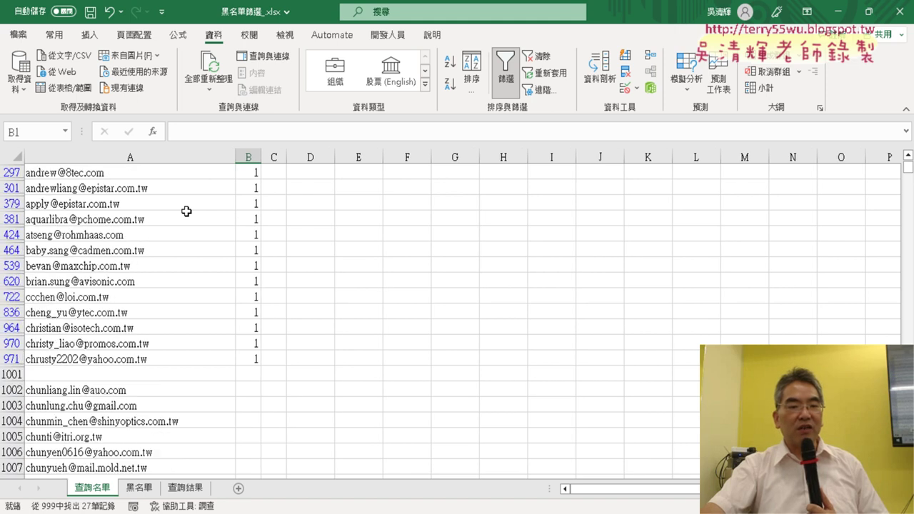
scroll(187, 211, "down", 1)
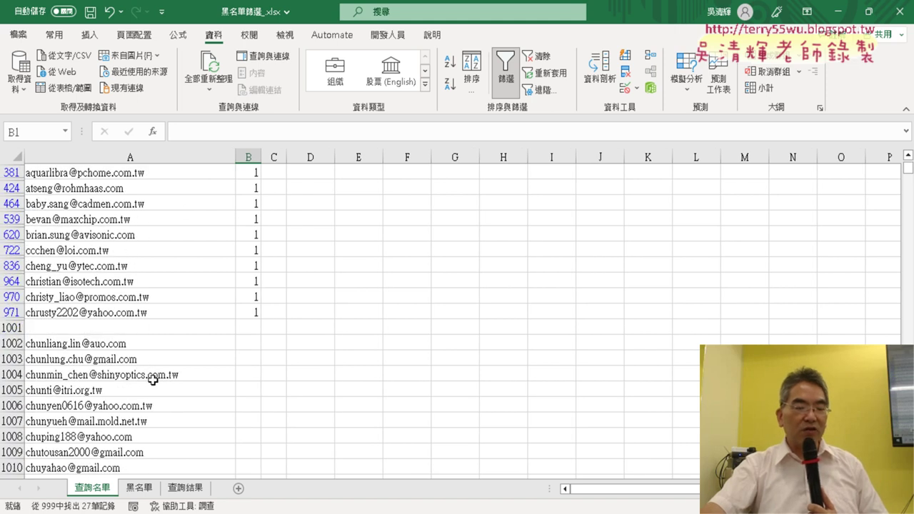
scroll(153, 378, "down", 3)
scroll(155, 364, "down", 1)
scroll(151, 353, "up", 3)
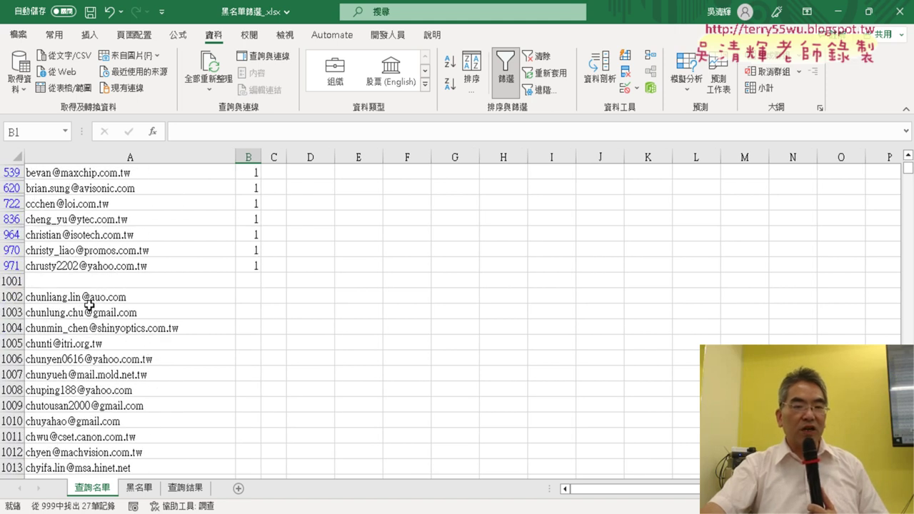
left_click(6, 281)
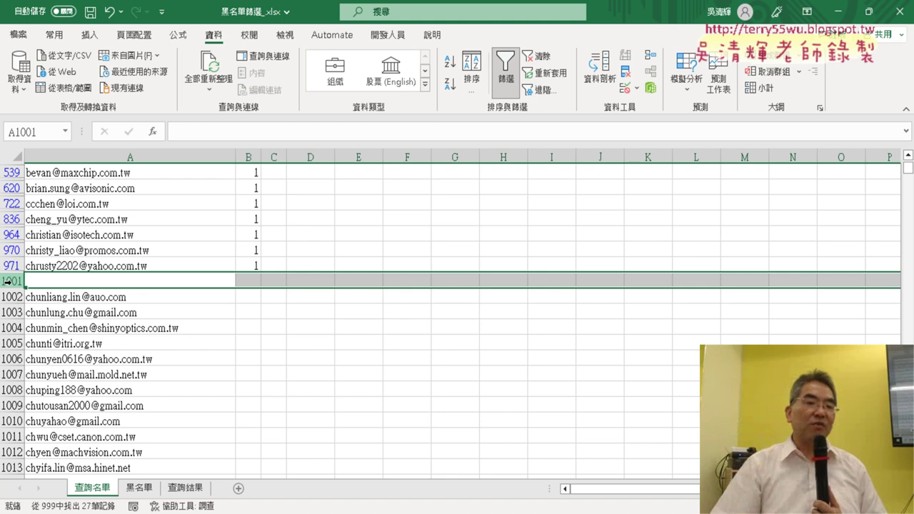
- Delete the empty row 1001 and check the COUNTIF formula in B971
right_click(128, 283)
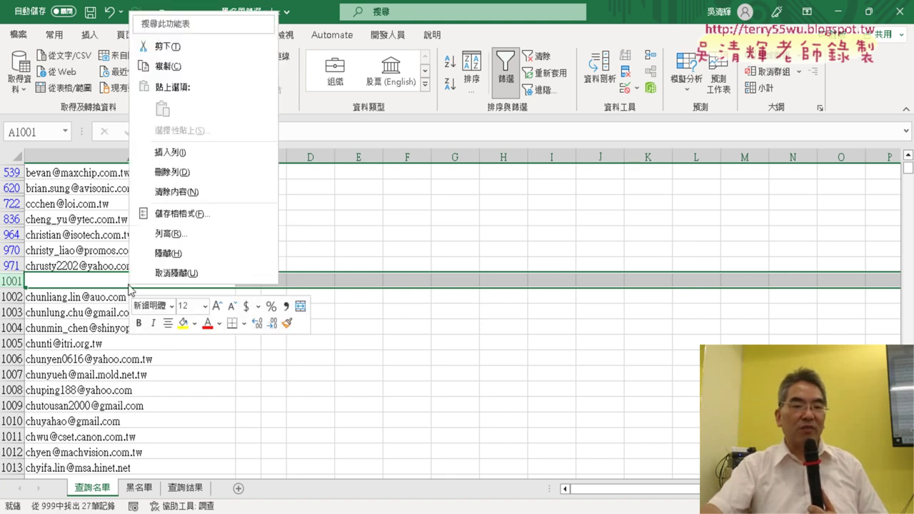
left_click(258, 171)
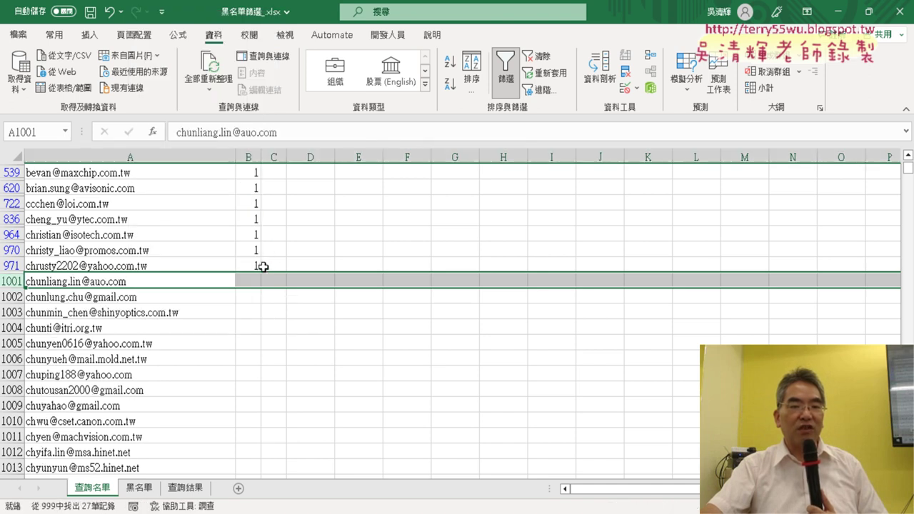
left_click(255, 265)
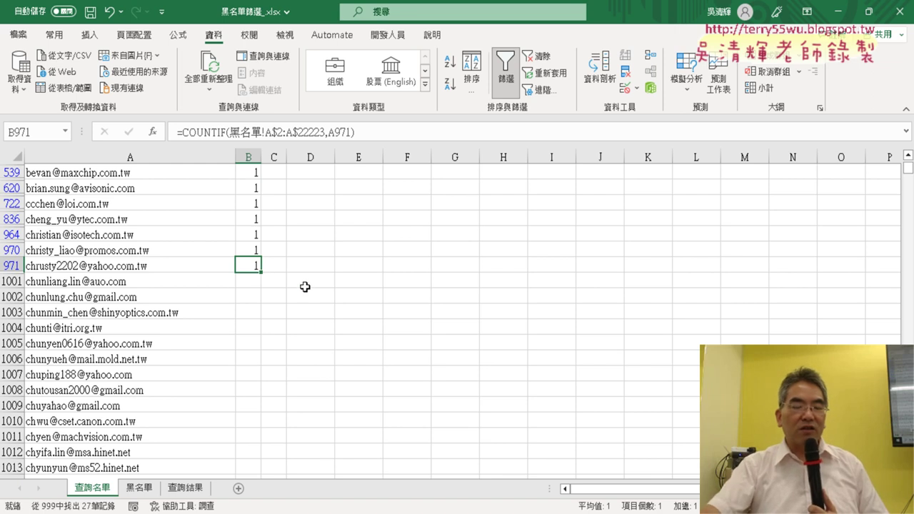
scroll(300, 290, "up", 4)
scroll(275, 300, "down", 4)
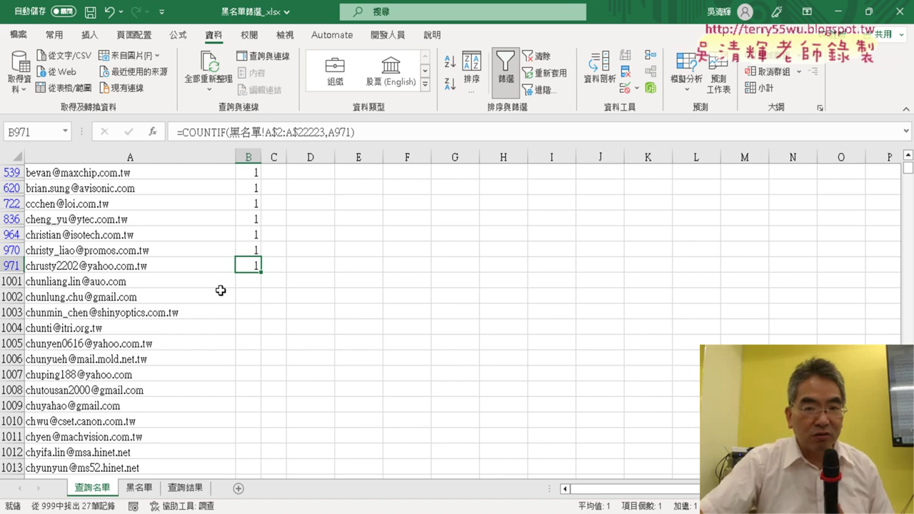
- Turn off the filter and return to the top of column B
left_click(506, 79)
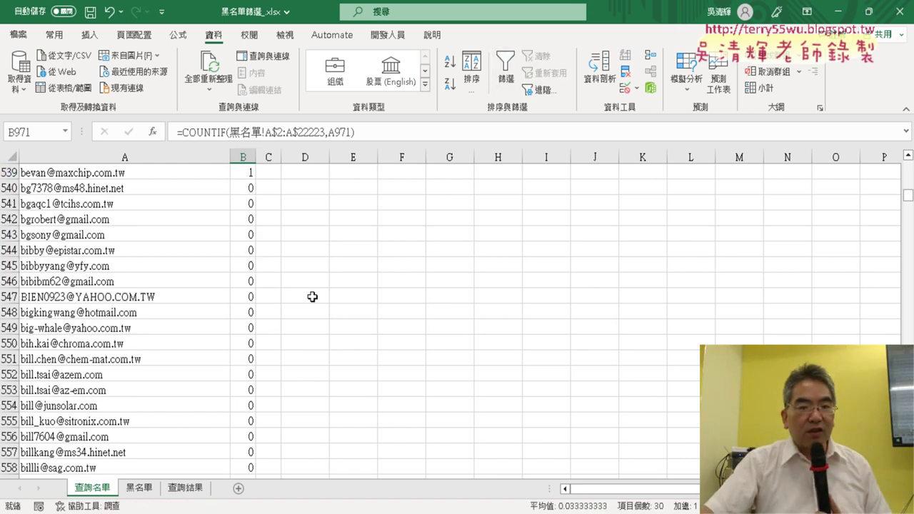
scroll(300, 265, "up", 4)
scroll(309, 274, "up", 8)
scroll(308, 275, "up", 4)
left_click(245, 279)
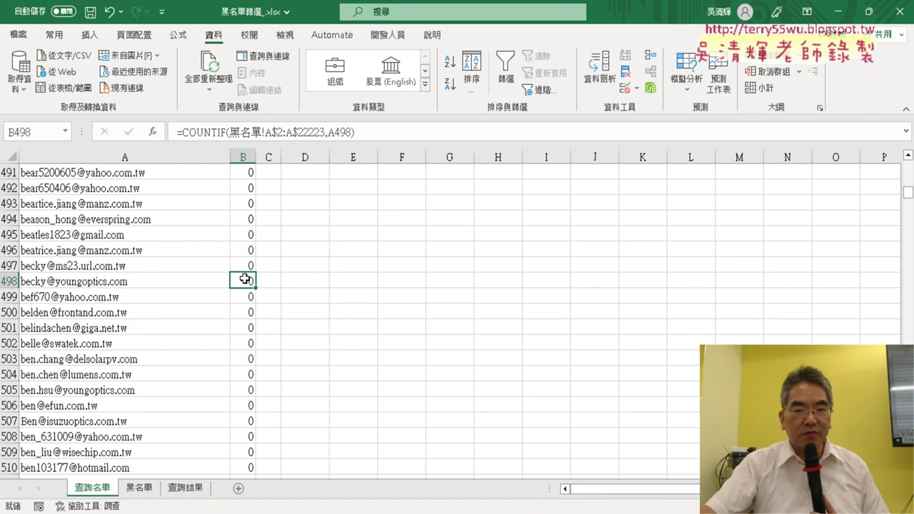
key("ctrl+Up")
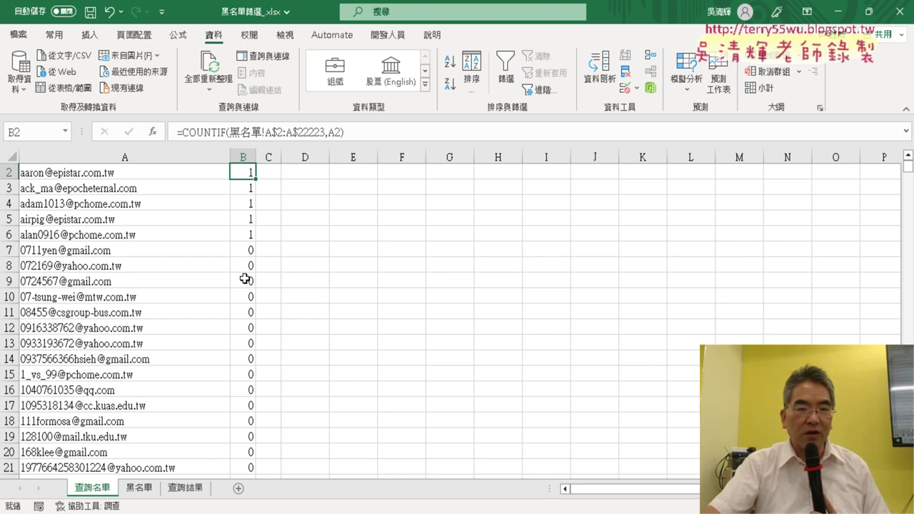
scroll(269, 230, "up", 1)
- Fill the COUNTIF flag from B1000 down to the last email, then return to B1
double_click(255, 195)
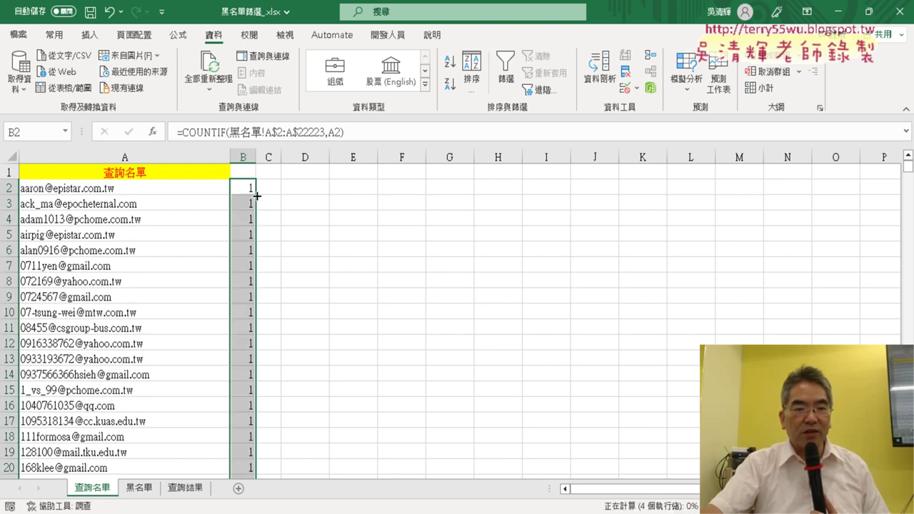
scroll(247, 296, "down", 11)
scroll(255, 304, "down", 7)
scroll(254, 303, "down", 5)
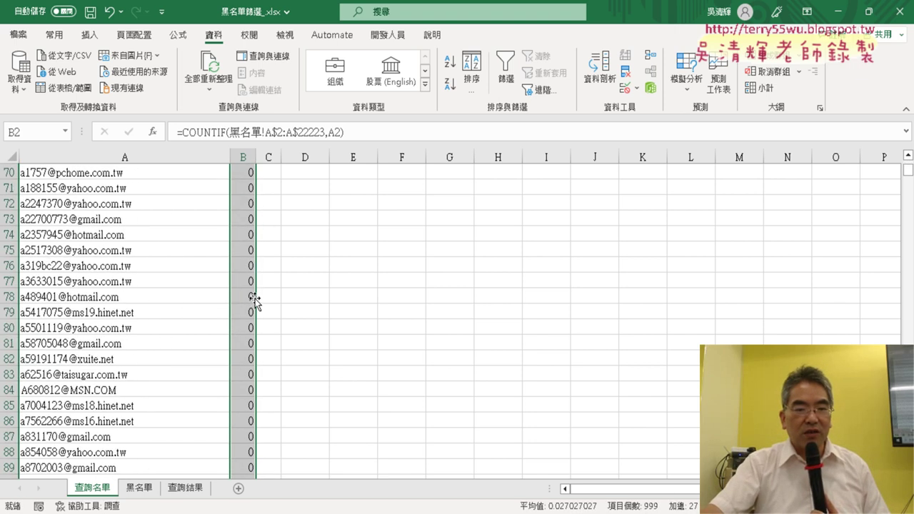
scroll(250, 303, "down", 7)
left_click(244, 307)
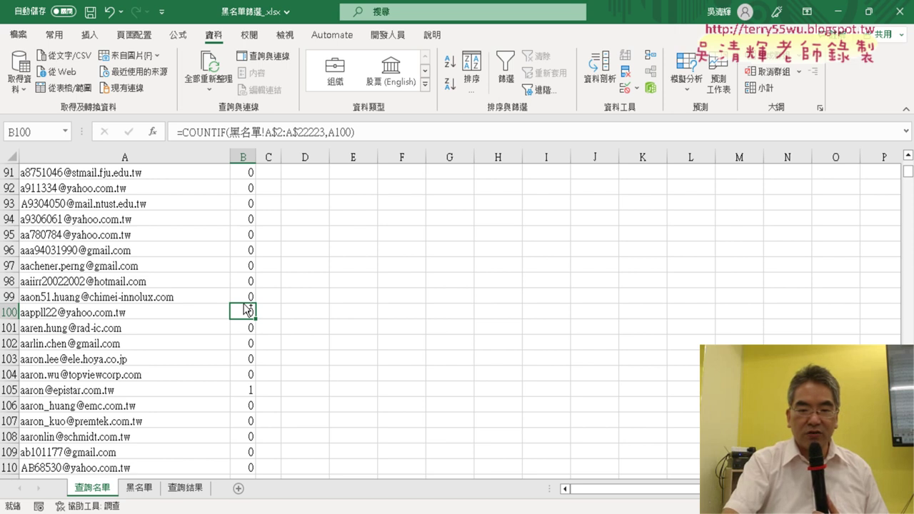
key("ctrl+Down")
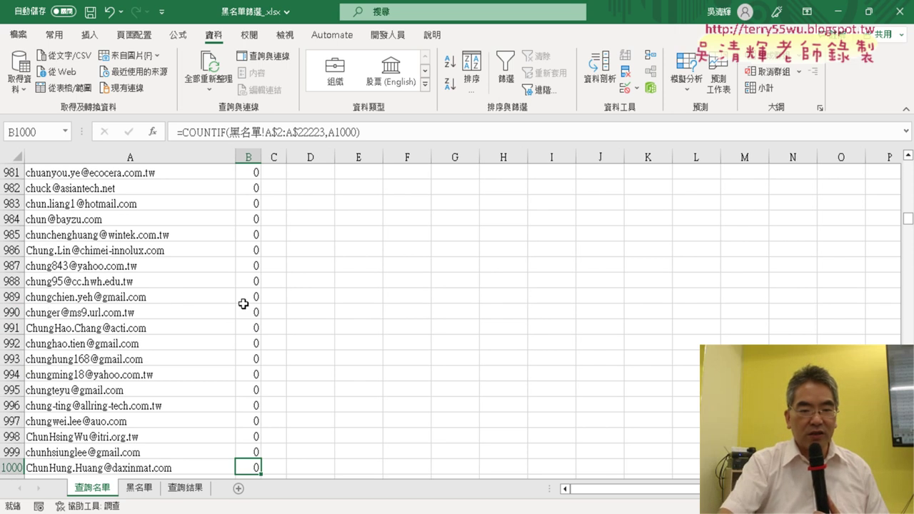
scroll(353, 358, "down", 4)
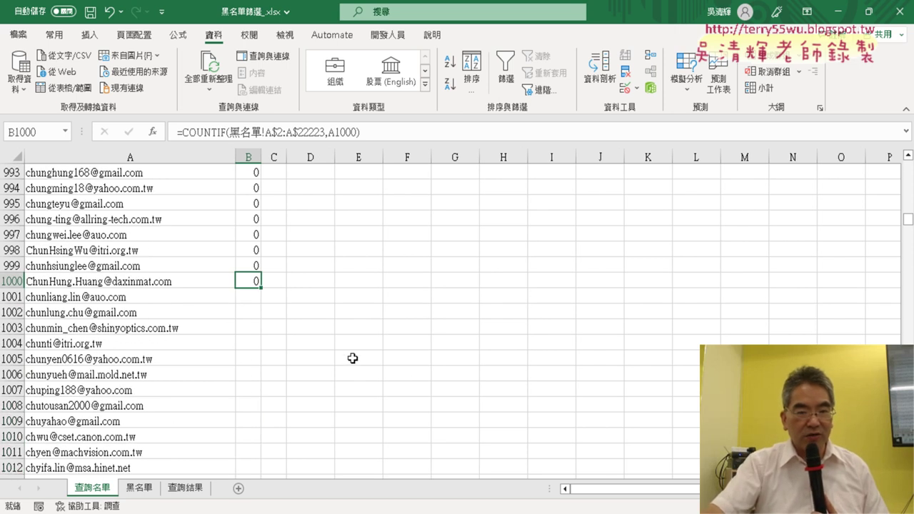
double_click(263, 289)
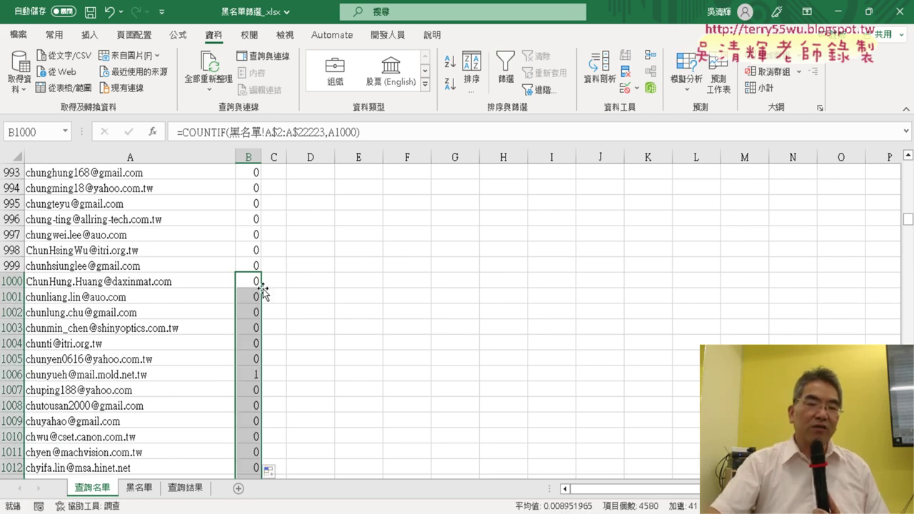
key("ctrl+Up")
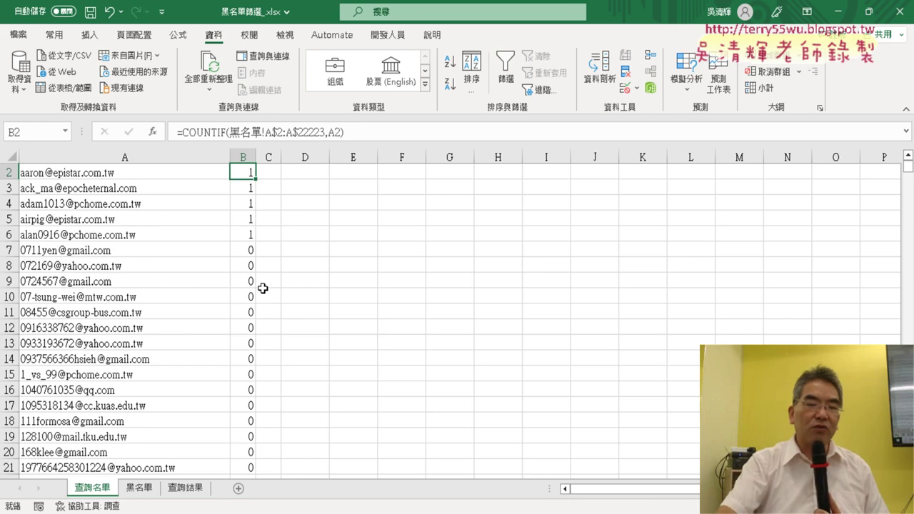
scroll(200, 277, "up", 1)
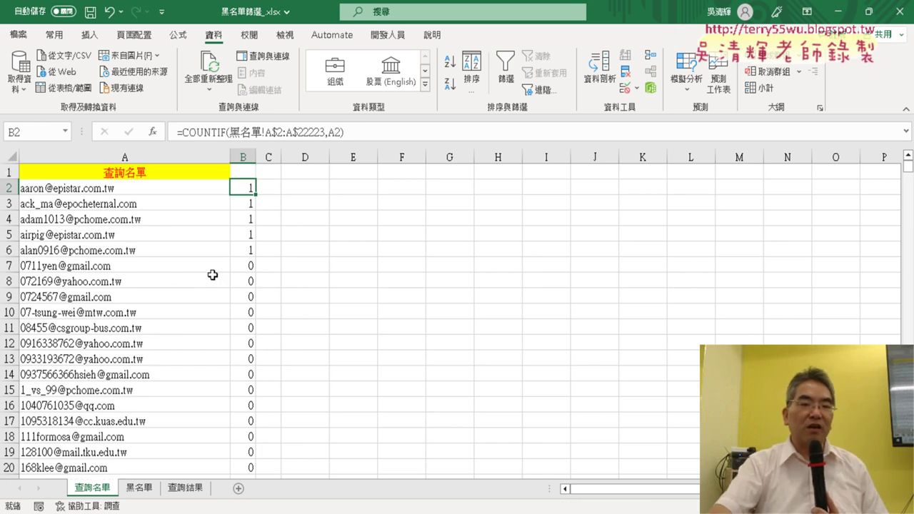
left_click(246, 172)
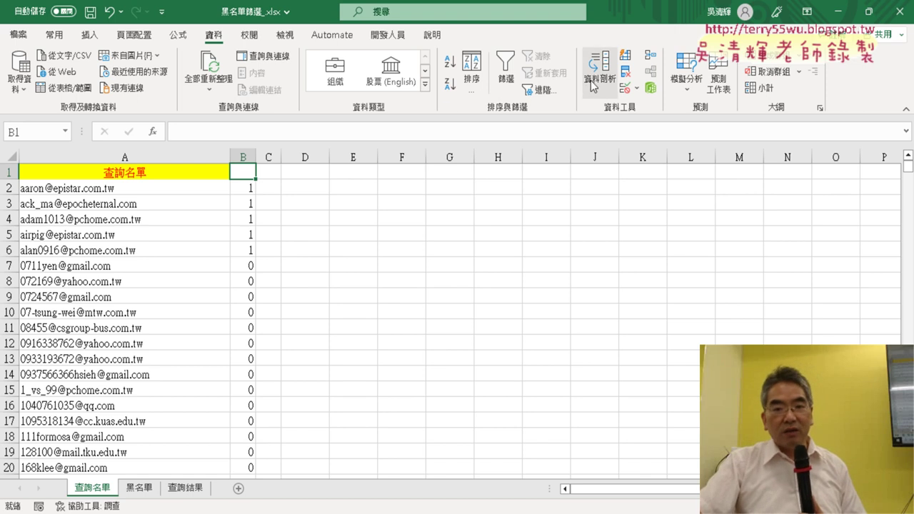
- Re-apply the column B filter for value 1 only, listing 68 of 5578 records
left_click(506, 72)
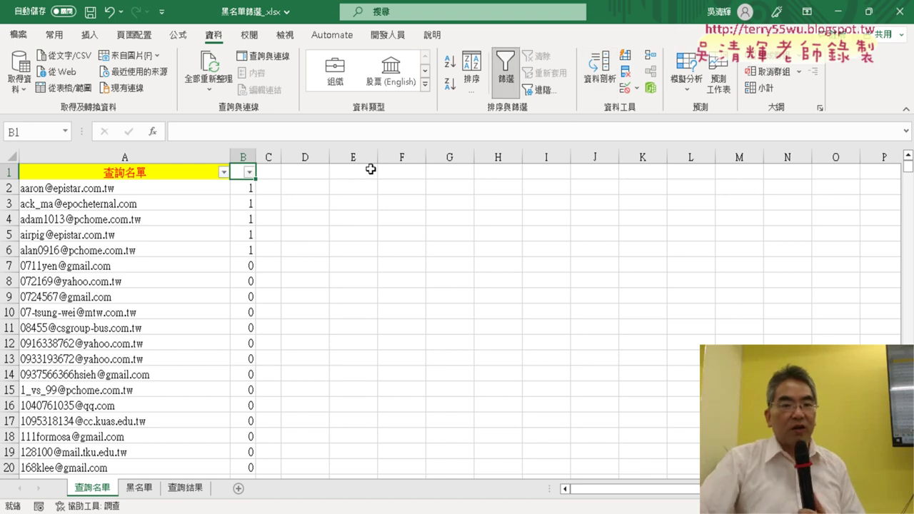
left_click(248, 172)
left_click(115, 340)
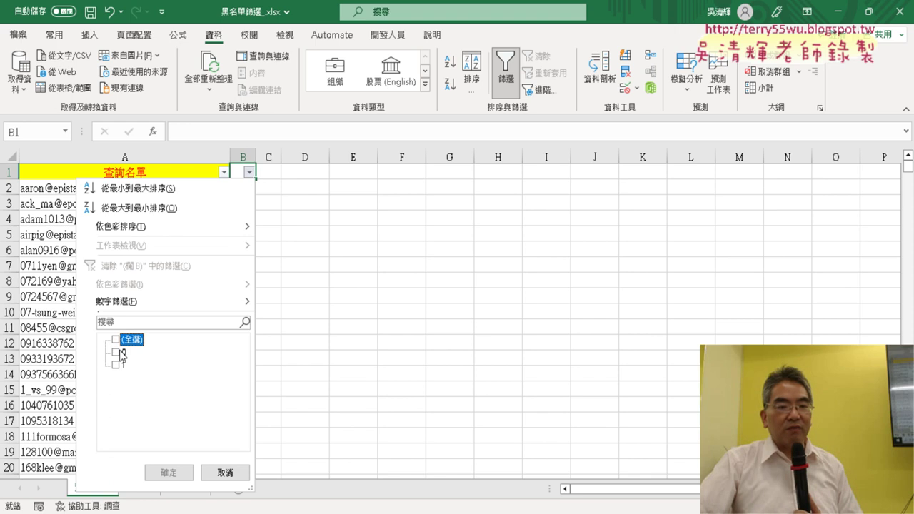
left_click(121, 365)
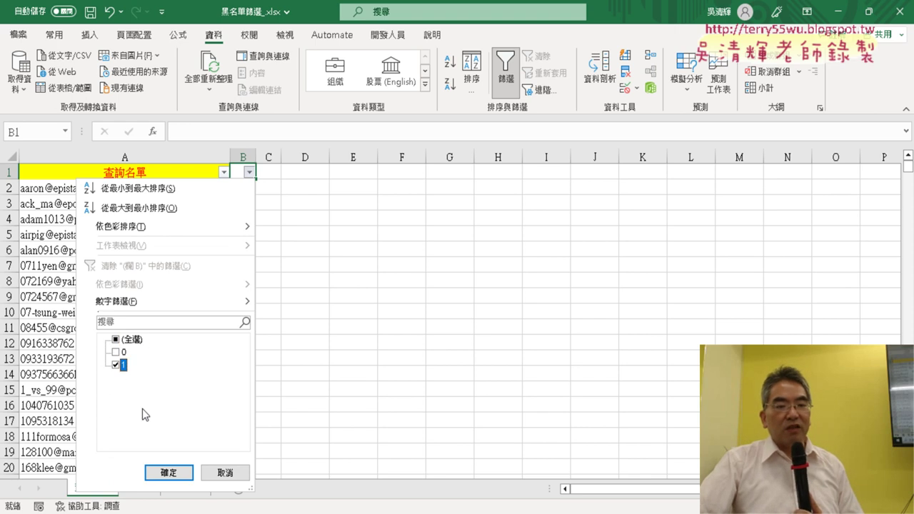
left_click(177, 474)
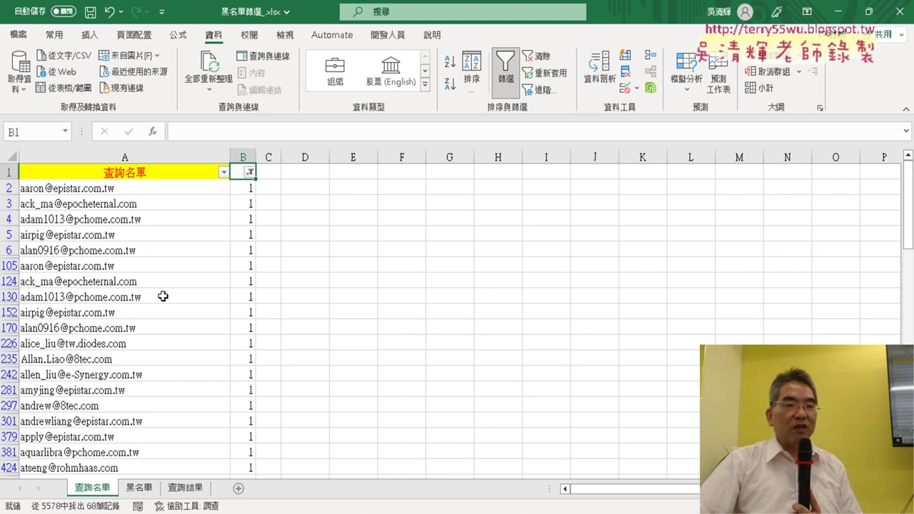
- Select the visible filtered emails from A1 down in column A of 查詢名單 and copy them
left_click(165, 174)
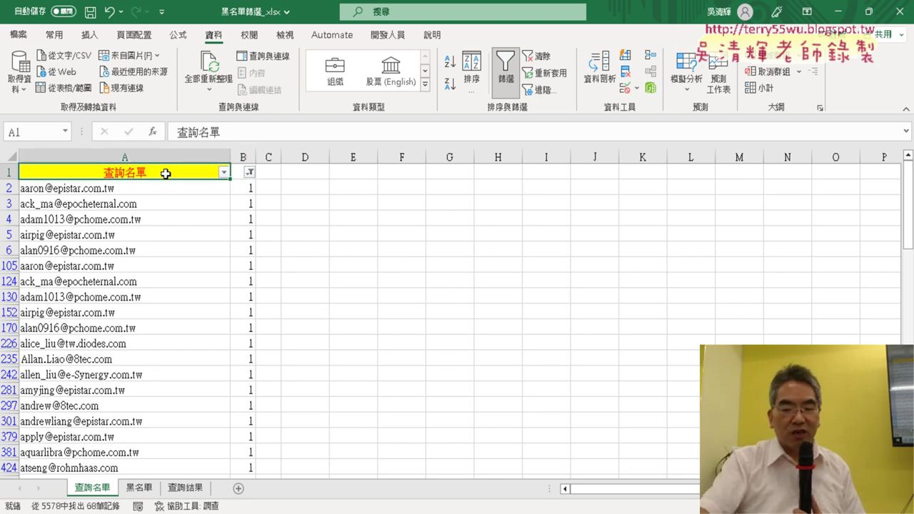
key("ctrl+shift+Down")
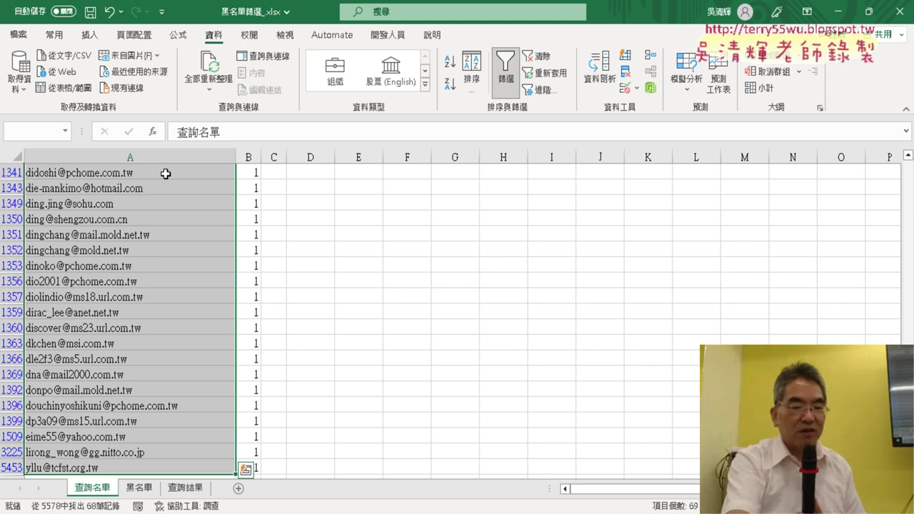
key("ctrl+c")
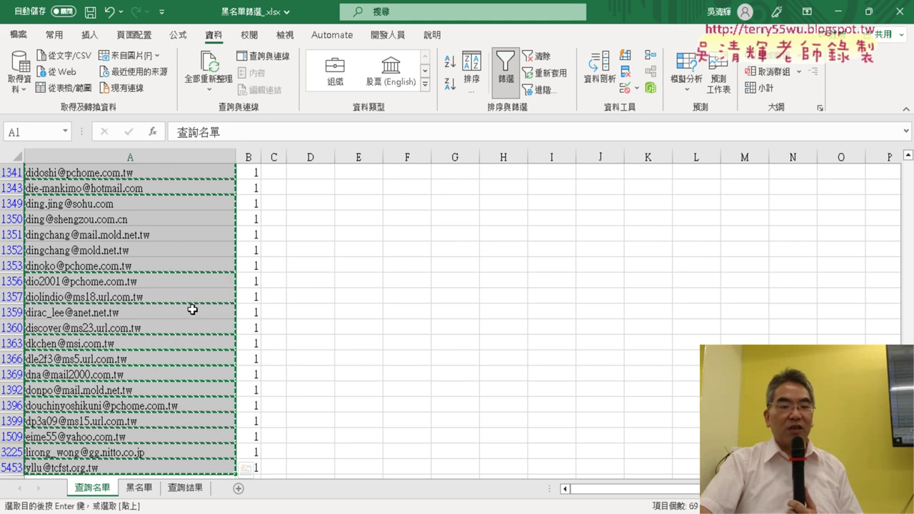
- Paste the copied emails at A1 of 查詢結果, then check the list's last row and return to the top
left_click(185, 487)
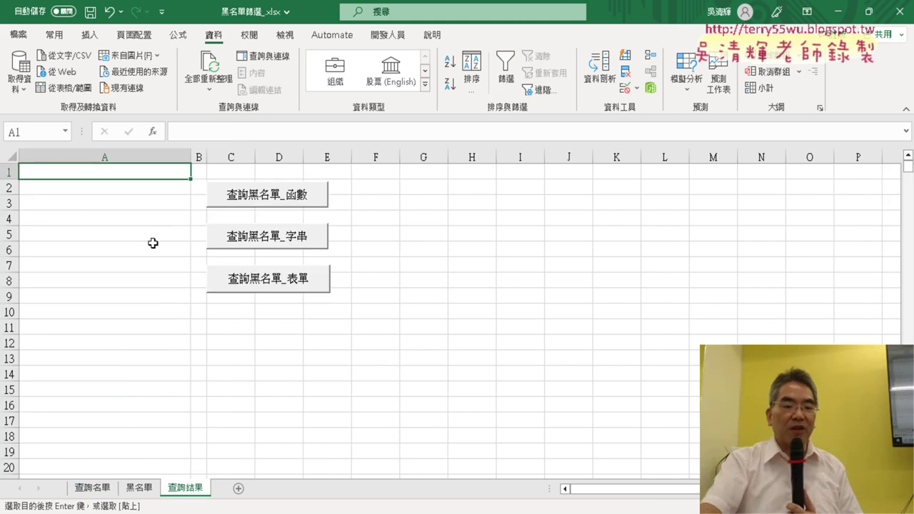
key("ctrl+v")
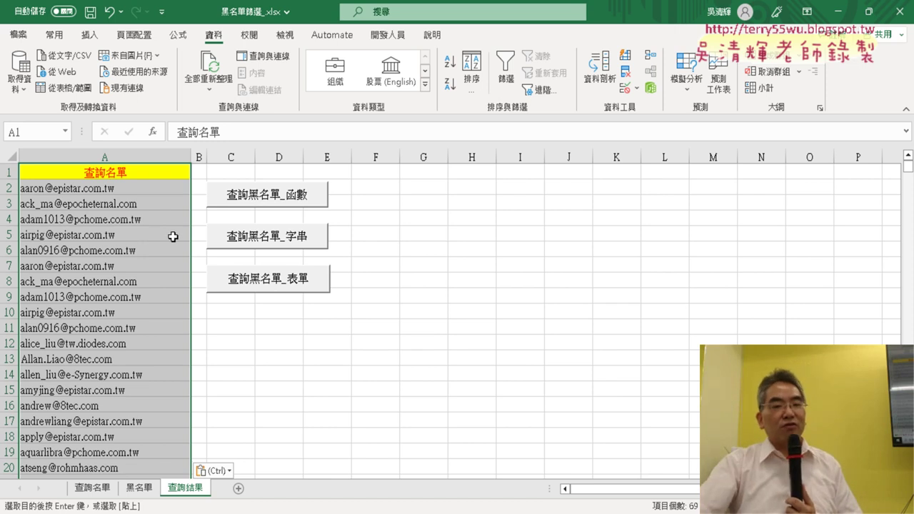
scroll(227, 305, "down", 5)
scroll(226, 305, "down", 6)
scroll(227, 305, "down", 3)
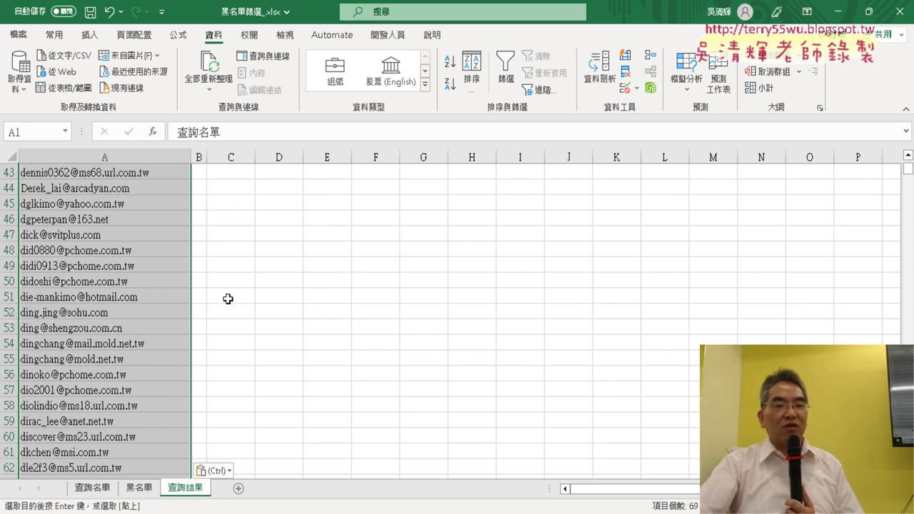
scroll(225, 295, "down", 7)
left_click(166, 204)
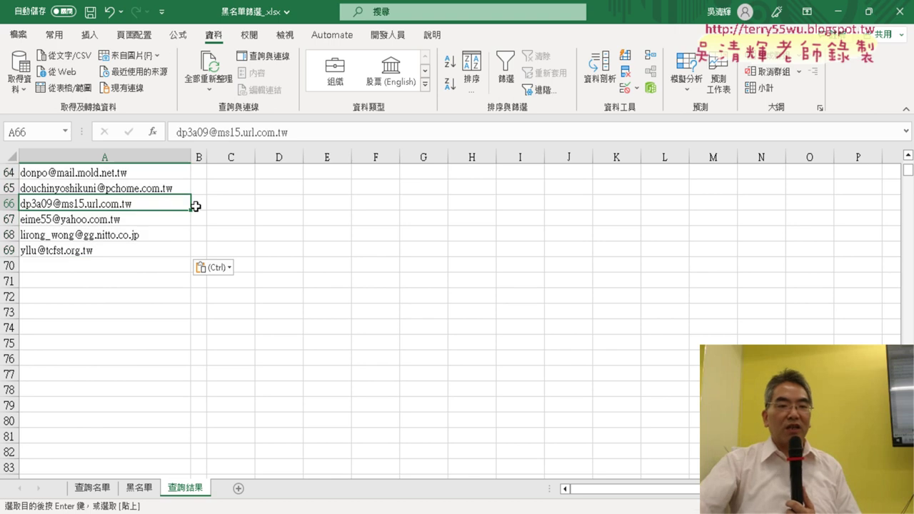
key("ctrl+Down")
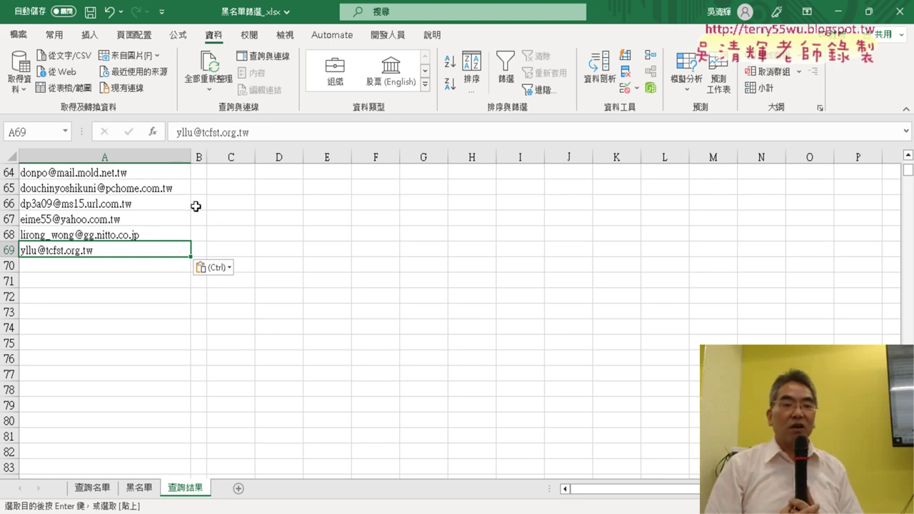
key("ctrl+Home")
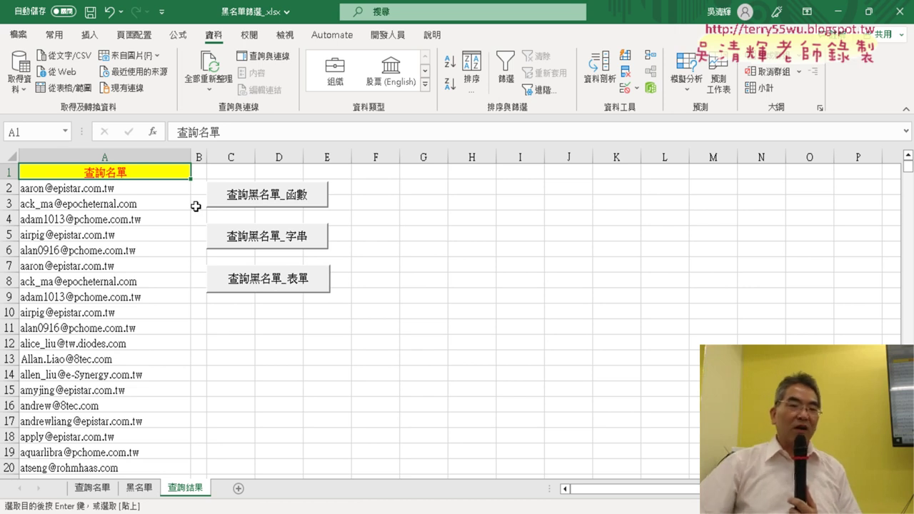
- On 查詢名單, turn off the column B filter so every email and its 1/0 flag shows
left_click(92, 487)
scroll(317, 310, "up", 4)
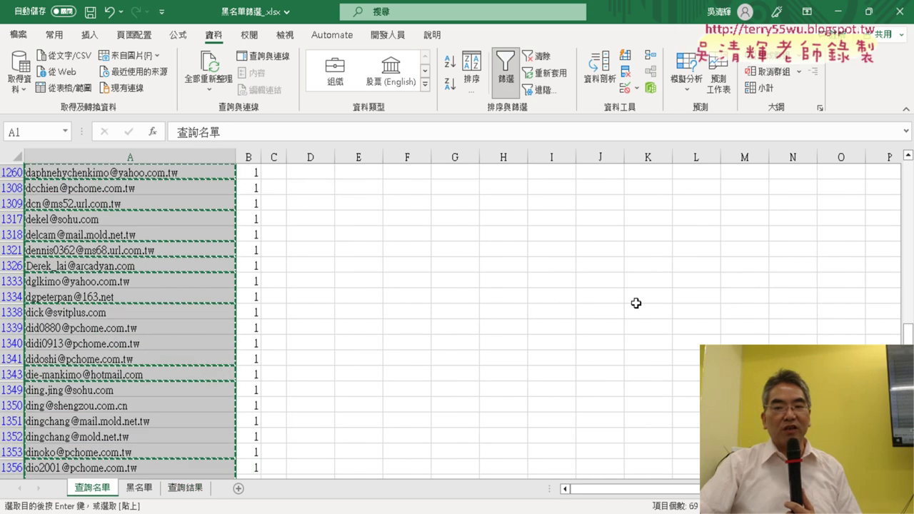
scroll(638, 302, "up", 2)
left_click_drag(906, 343, 907, 246)
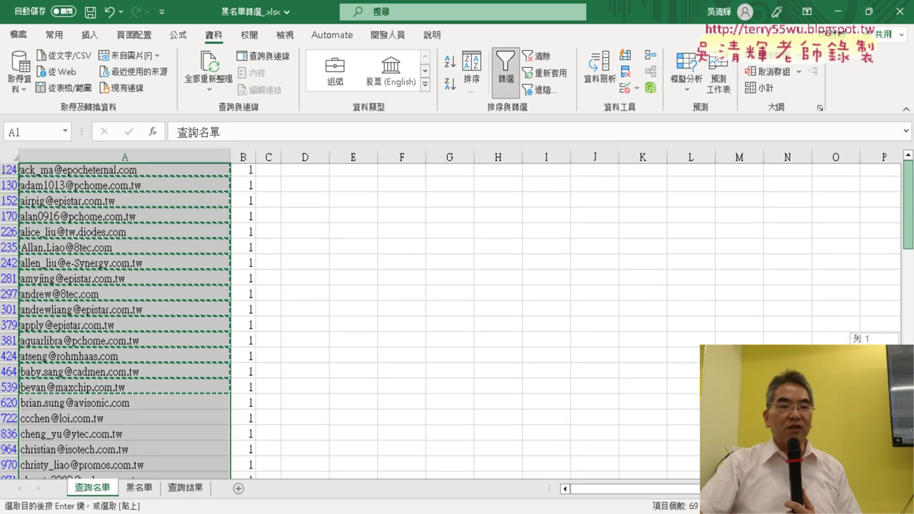
left_click(249, 254)
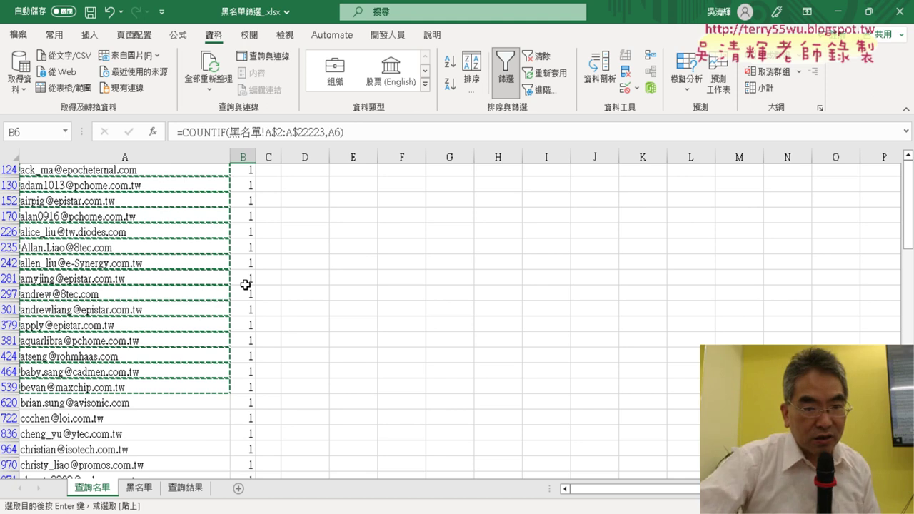
left_click(505, 72)
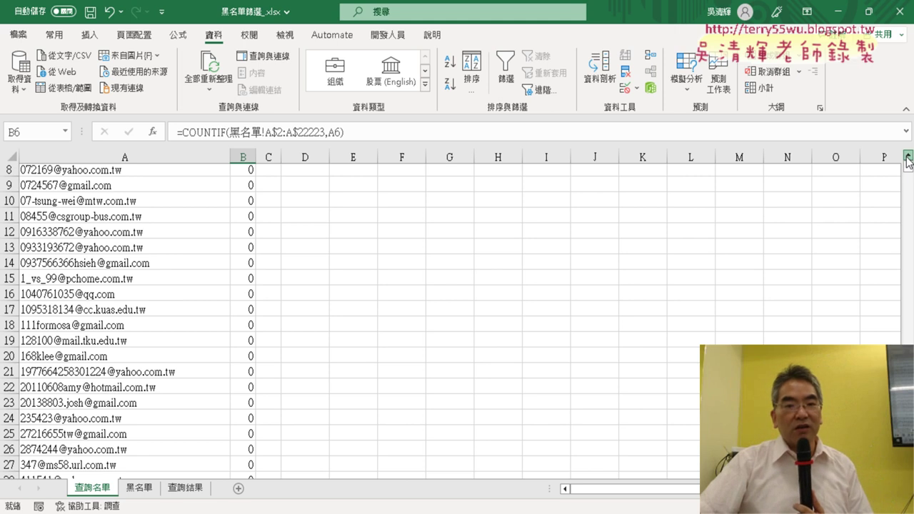
key("Down")
key("Down")
key("Down")
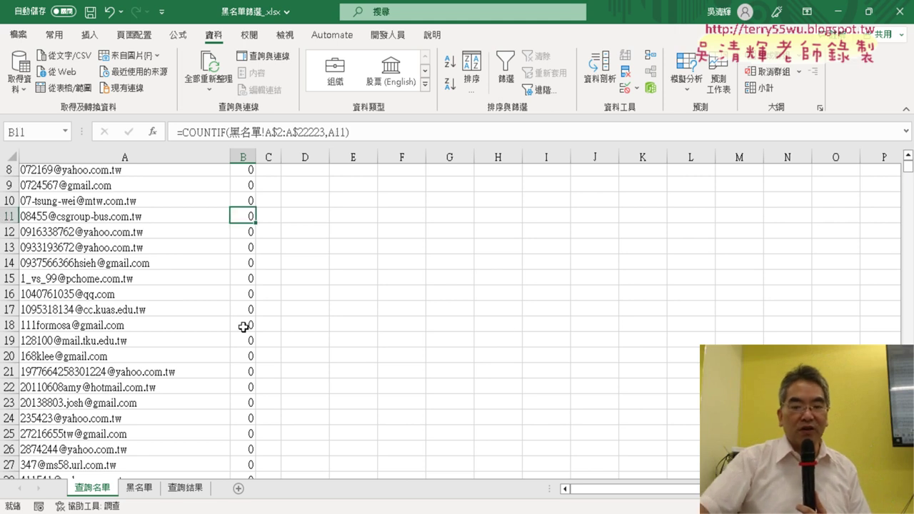
key("ctrl+Up")
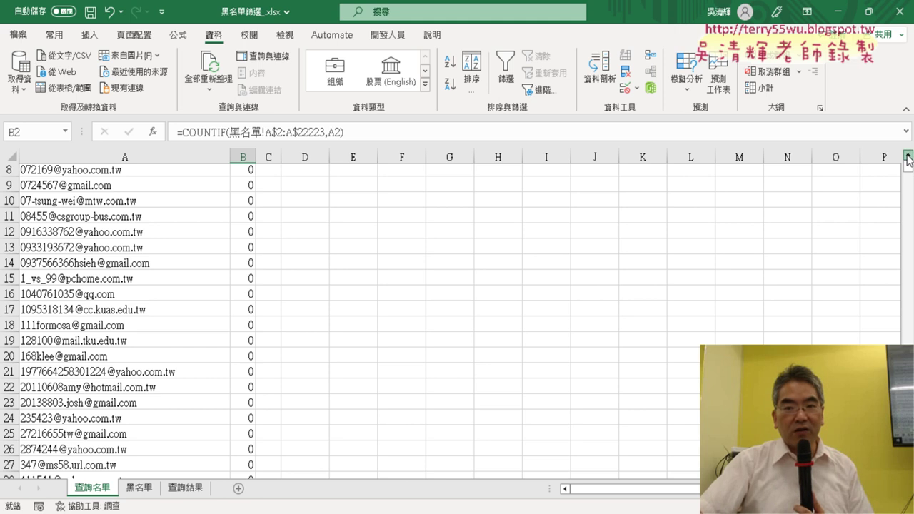
key("Home")
scroll(154, 293, "down", 3)
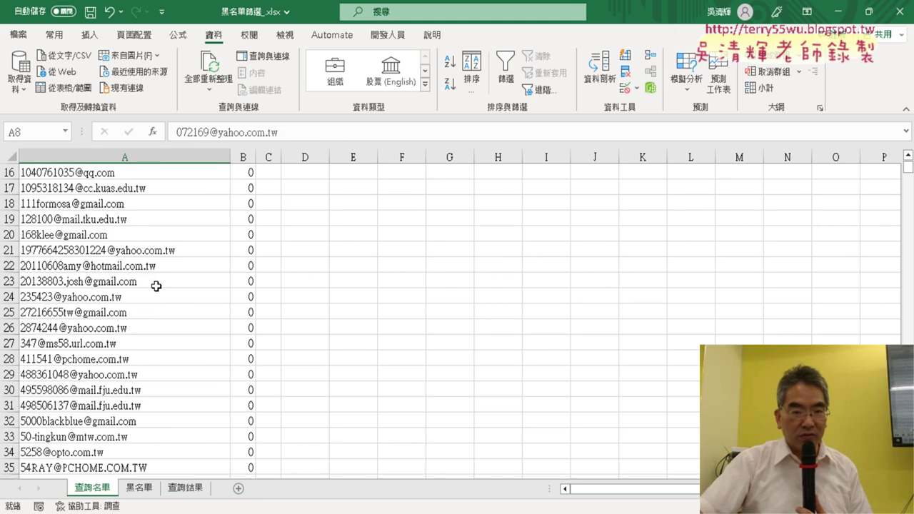
scroll(153, 295, "up", 2)
scroll(154, 295, "up", 3)
- Set B2's COUNTIF range to the whole 黑名單 column A, giving =COUNTIF(黑名單!A:A,A2)
left_click(244, 189)
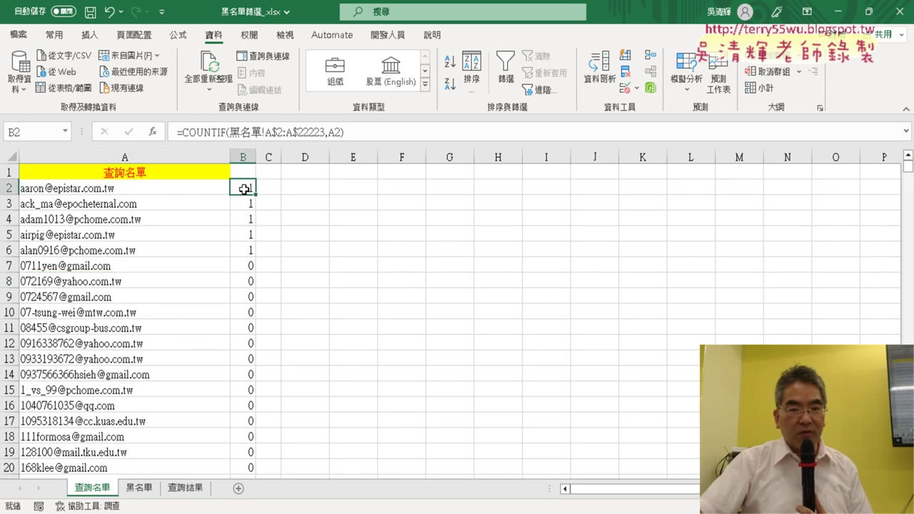
left_click(202, 133)
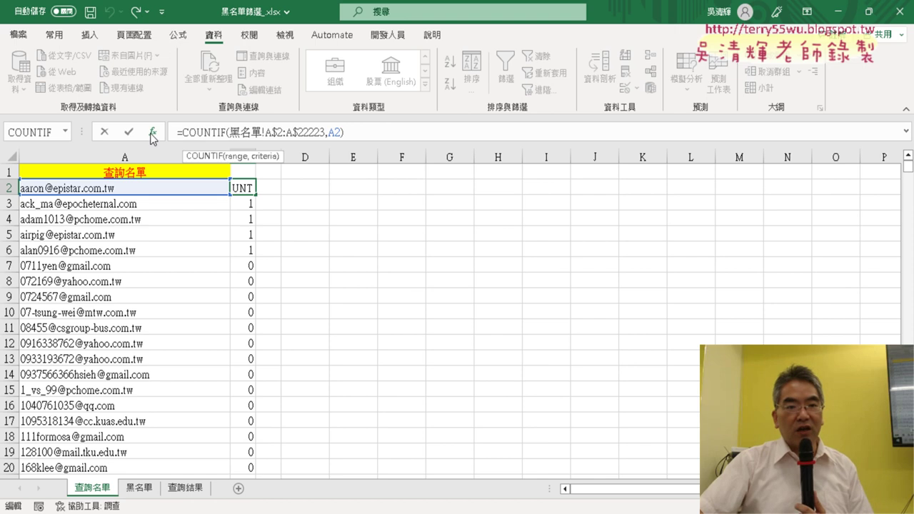
left_click(152, 133)
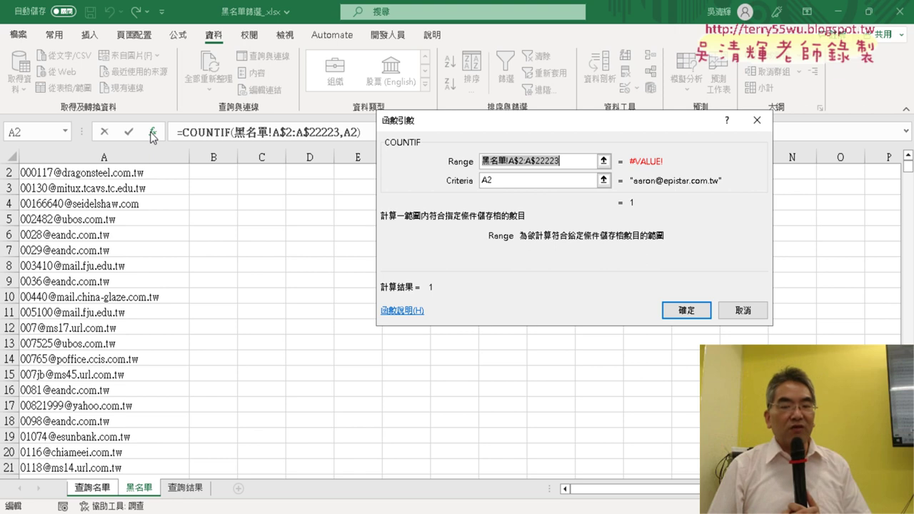
left_click(486, 180)
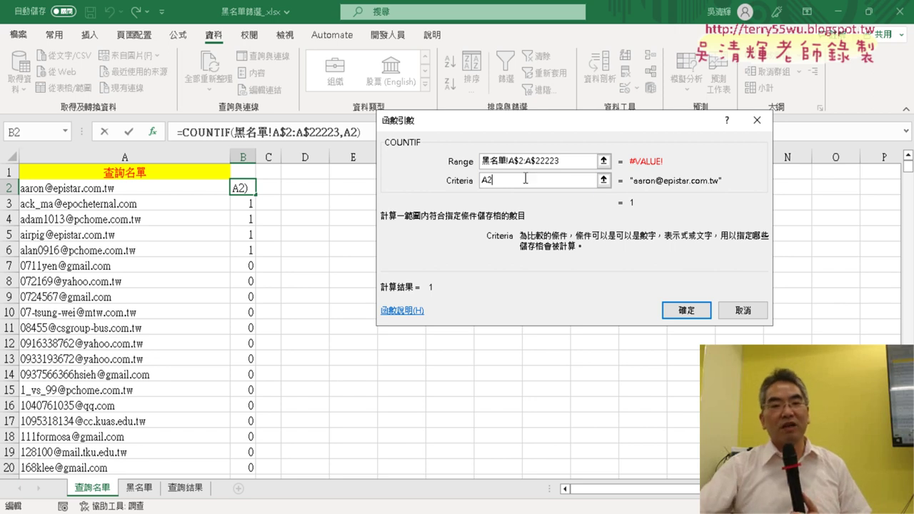
left_click_drag(592, 160, 460, 156)
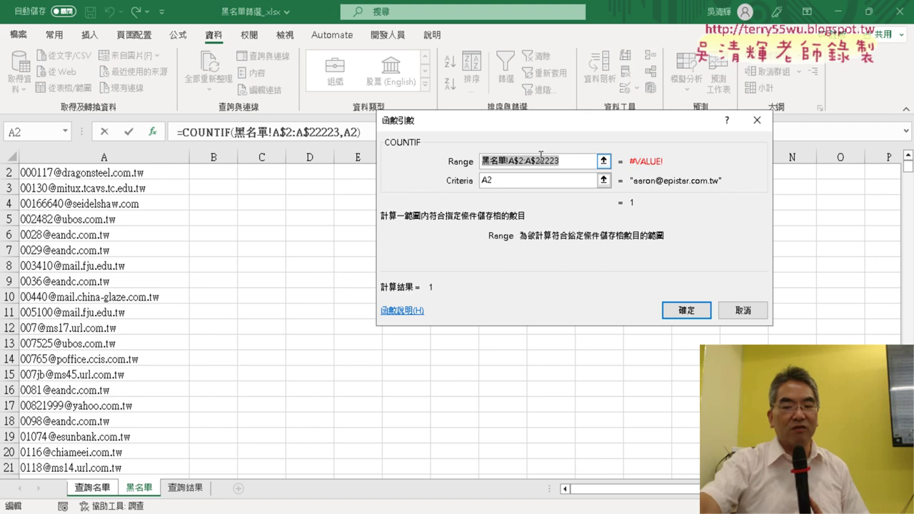
key("BackSpace")
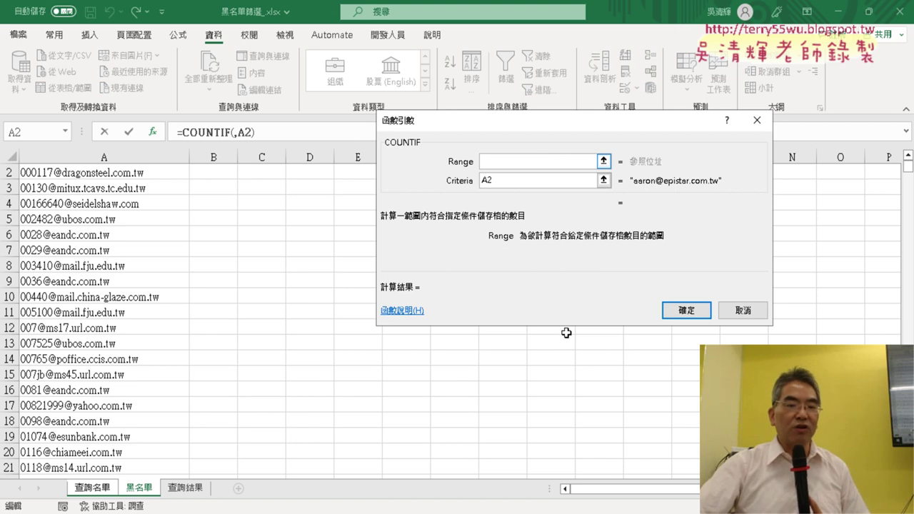
left_click(137, 488)
left_click(132, 152)
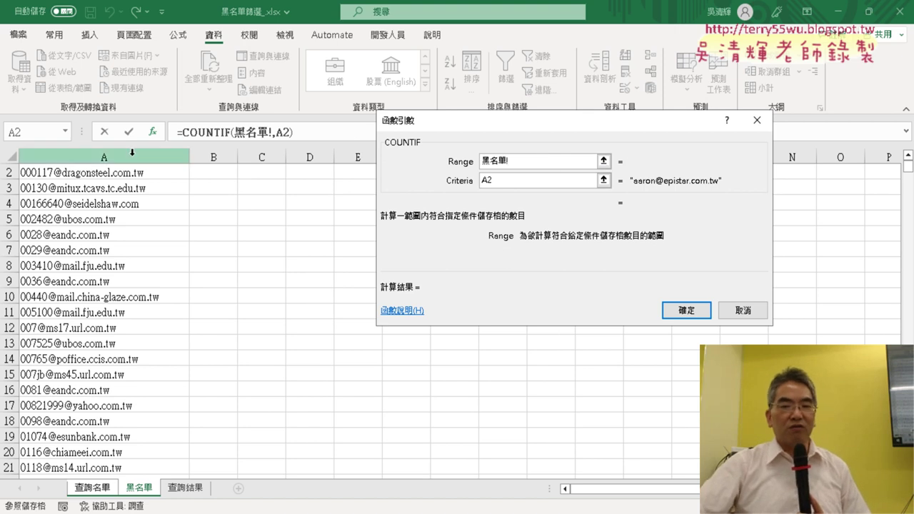
left_click(125, 149)
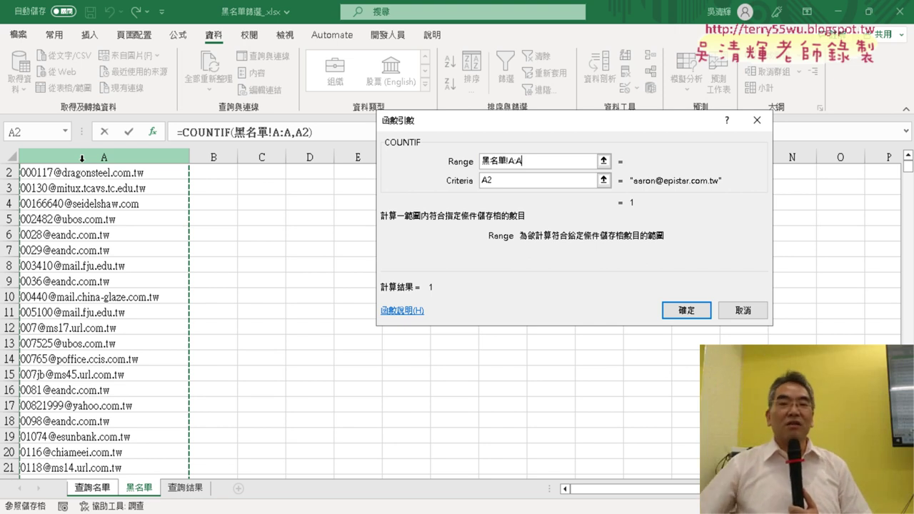
left_click(687, 312)
- Fill B2's whole-column COUNTIF down column B for all 5578 email rows
double_click(256, 194)
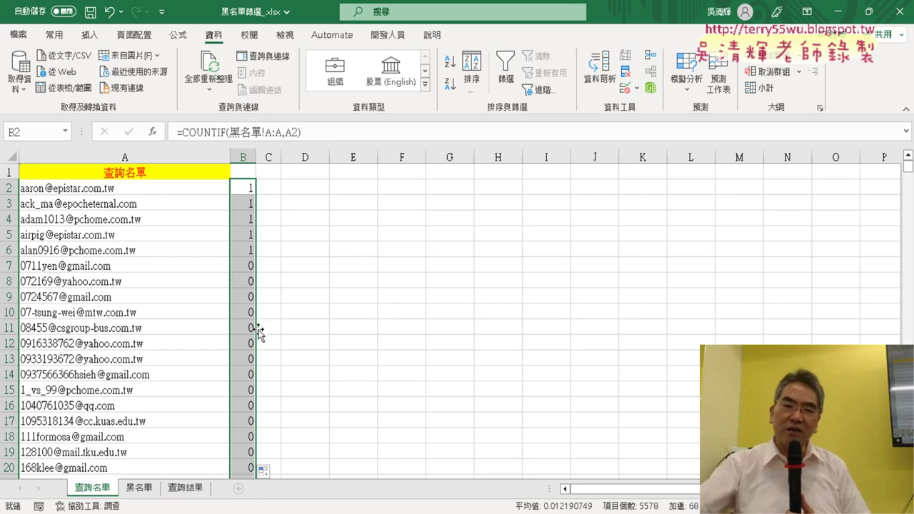
left_click(246, 188)
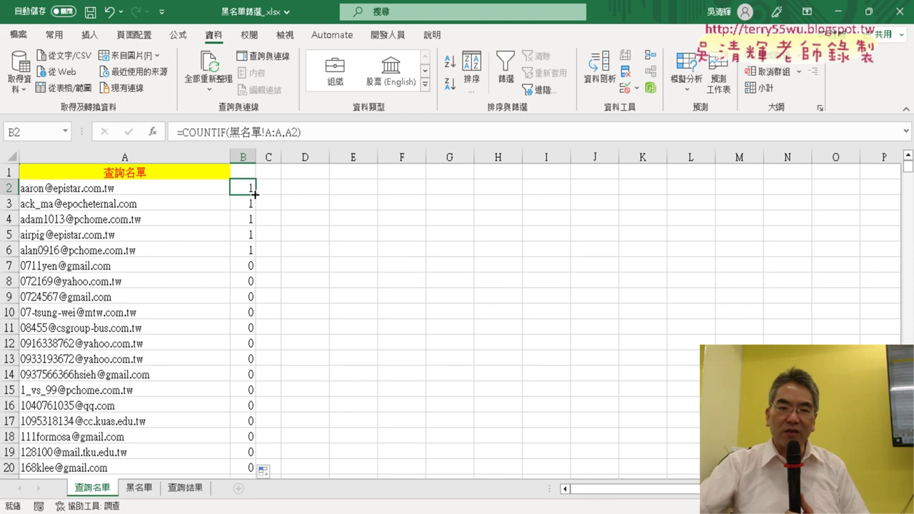
double_click(254, 193)
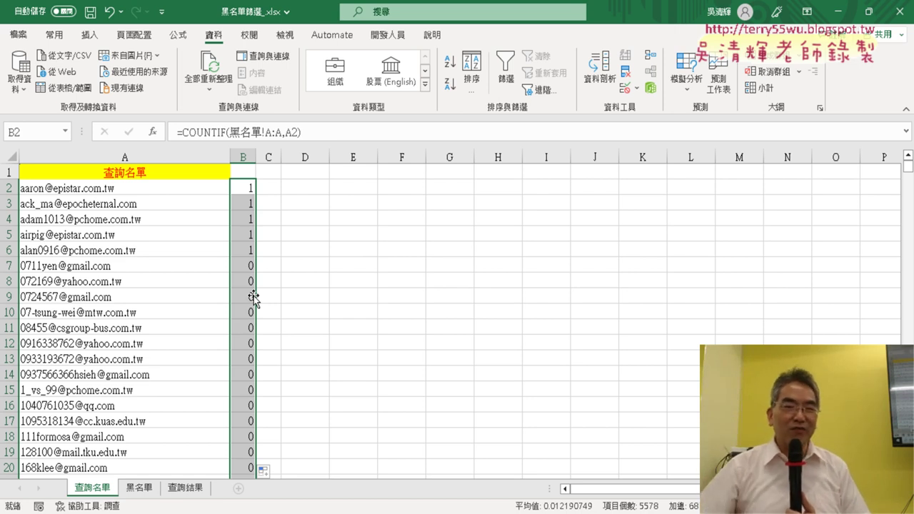
- Reopen B2's COUNTIF Function Arguments to review Range 黑名單!A:A and Criteria A2
left_click(246, 188)
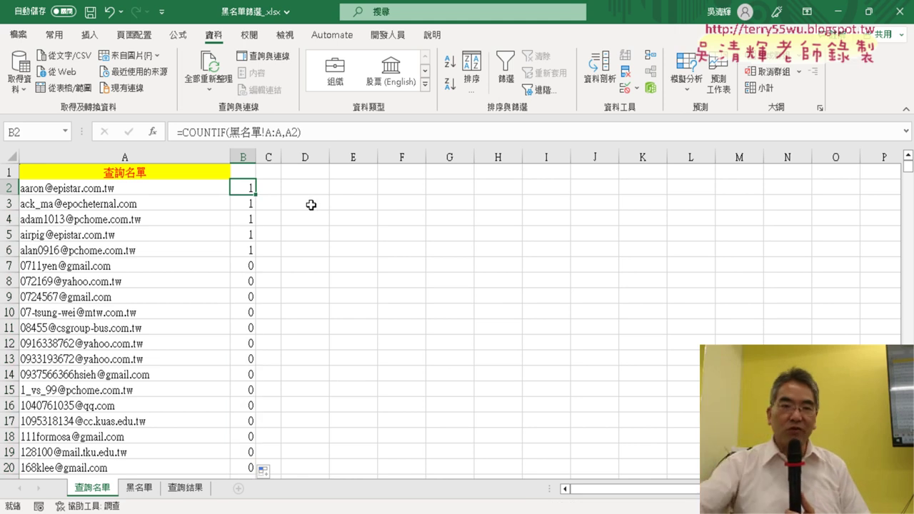
left_click(218, 132)
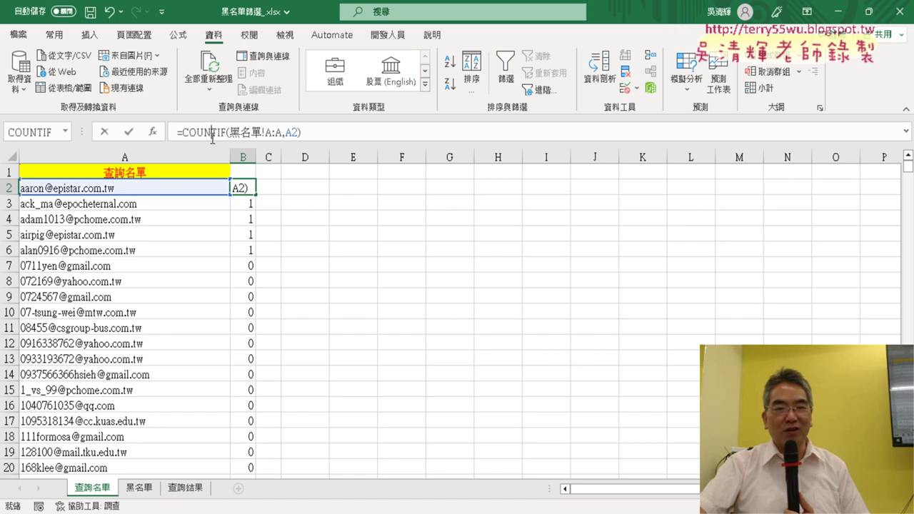
left_click(152, 133)
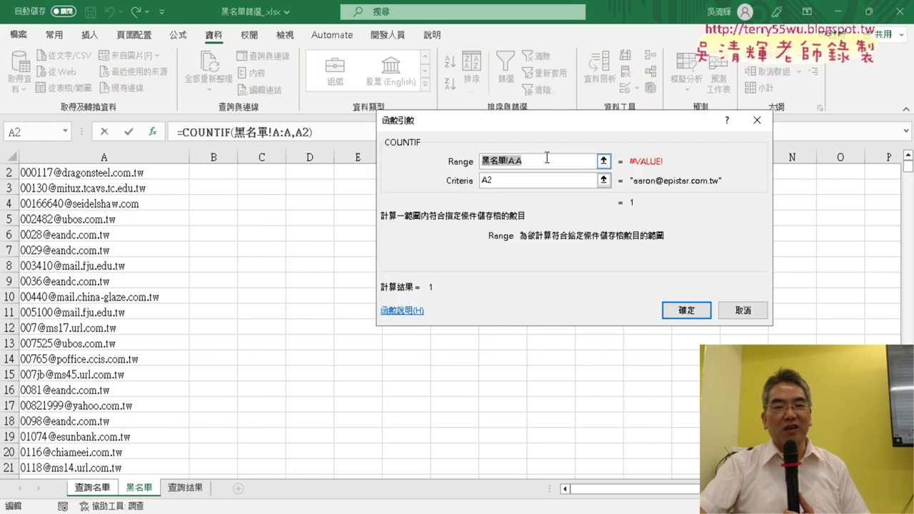